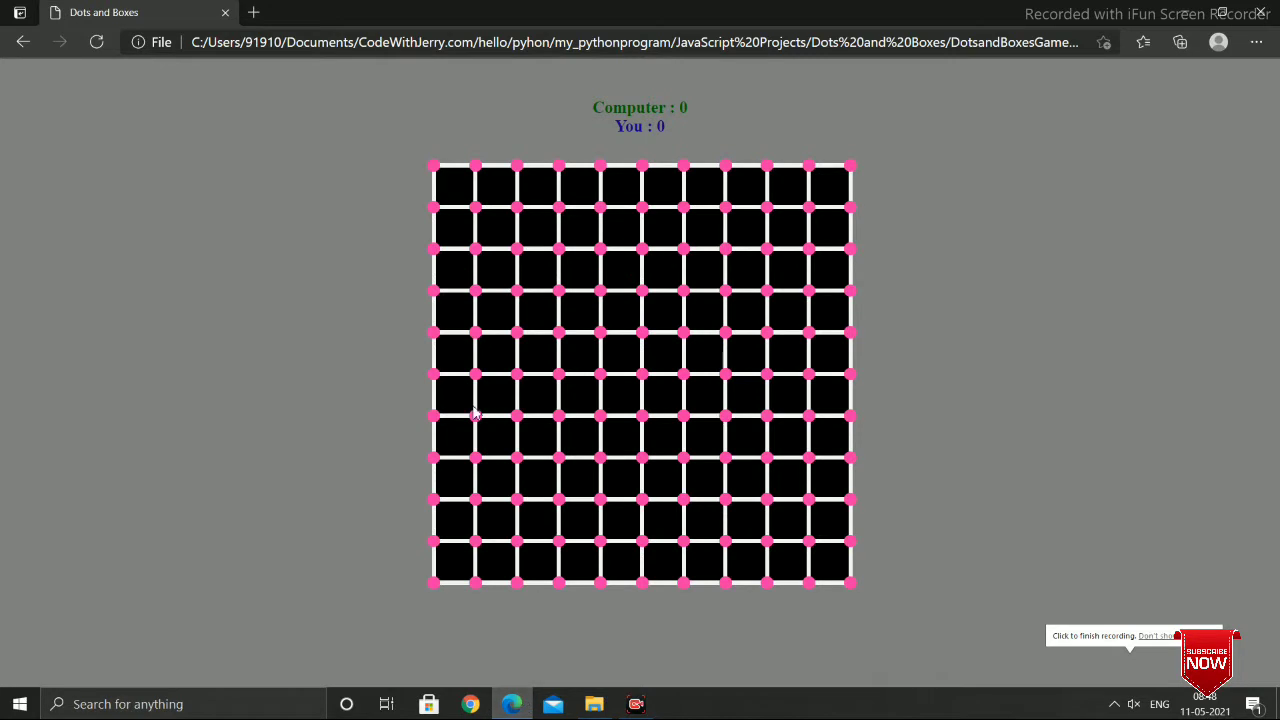
- Reload the local Dots and Boxes game and draw a few lines on the grid to try it out
click(96, 42)
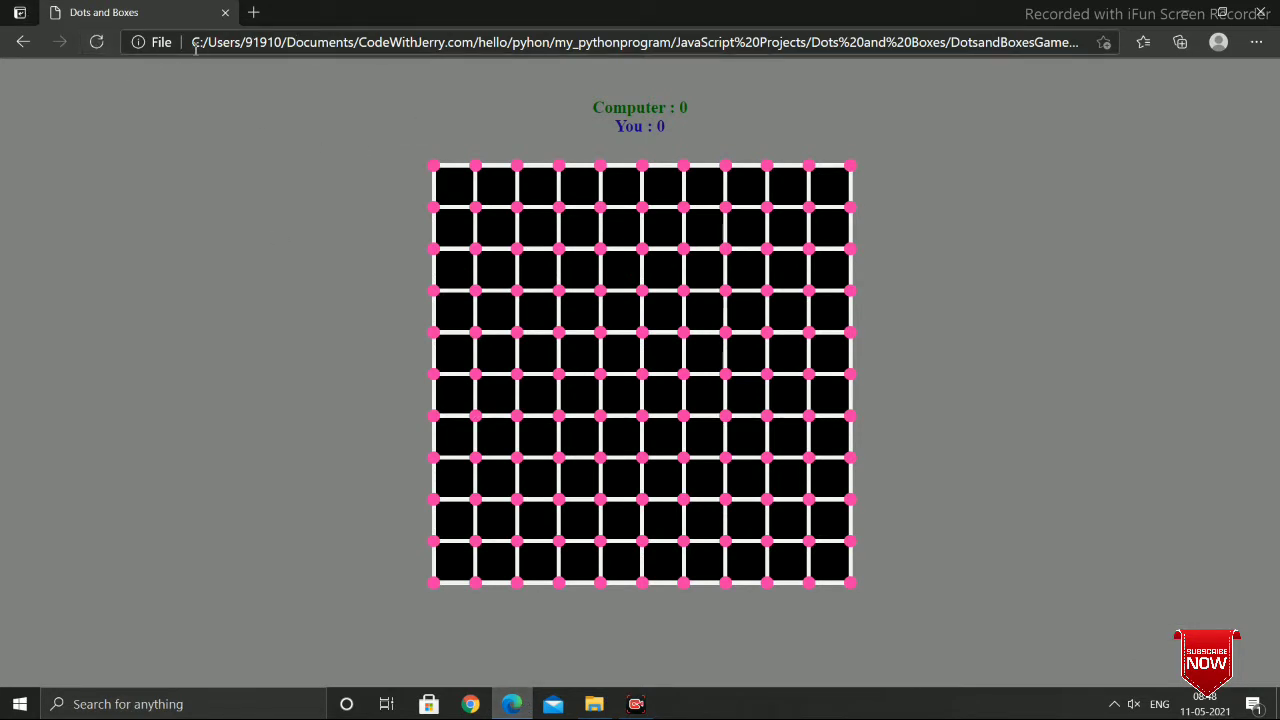
drag(196, 50, 746, 86)
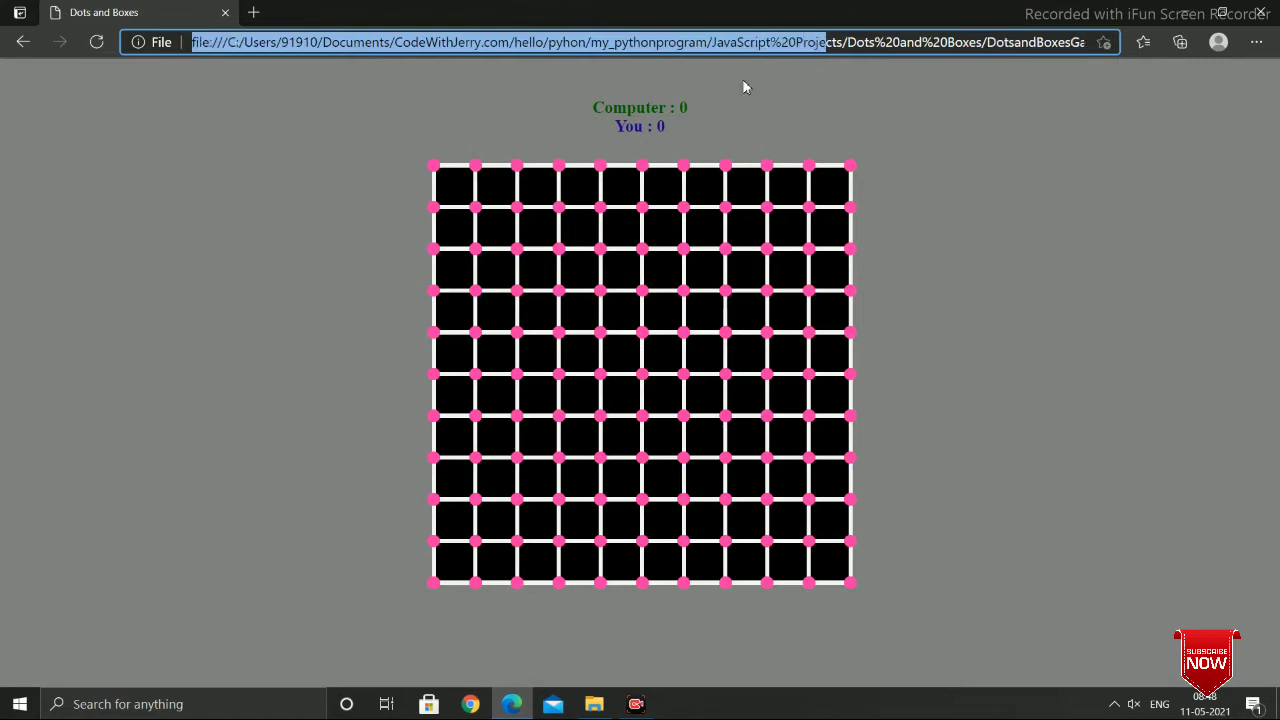
click(565, 112)
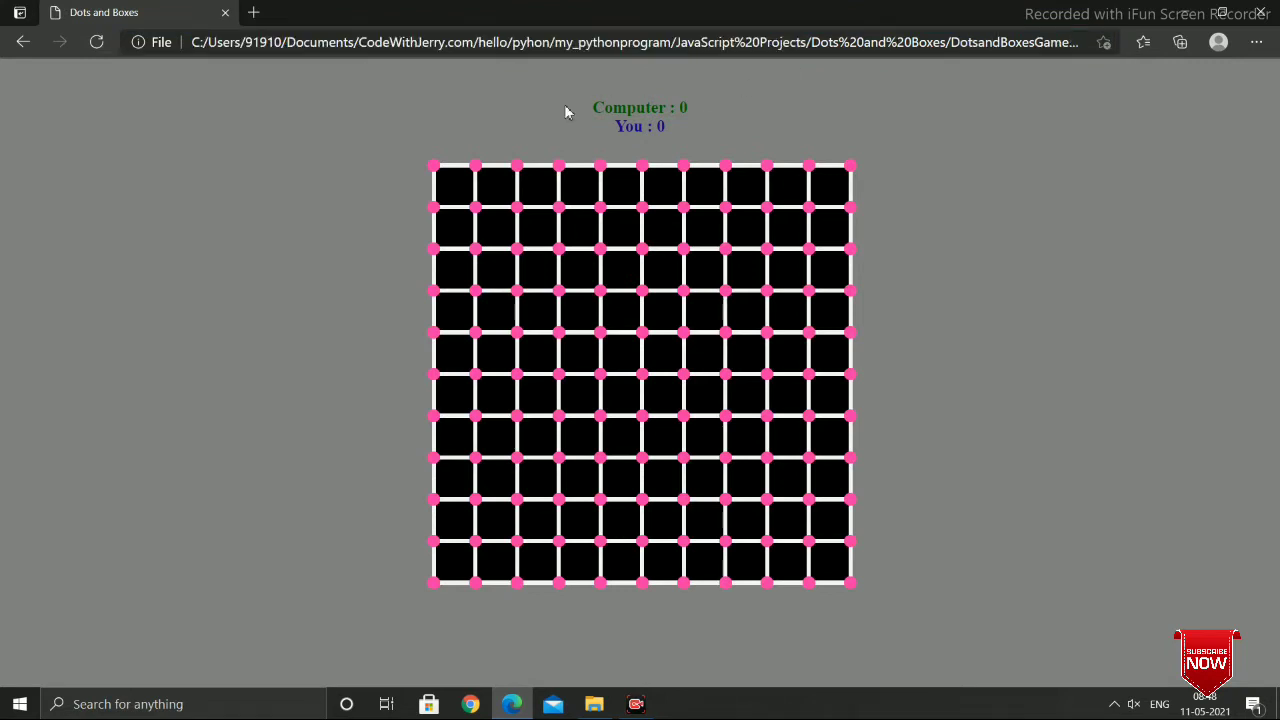
click(435, 271)
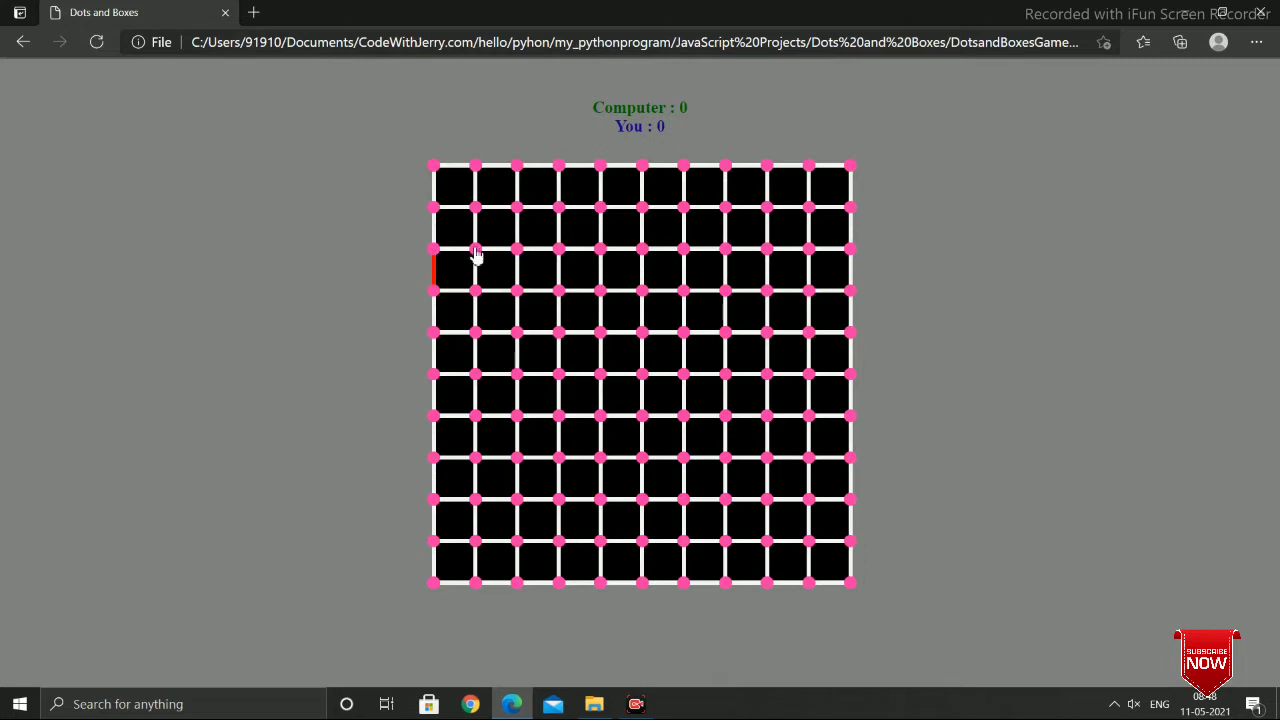
click(602, 186)
click(809, 190)
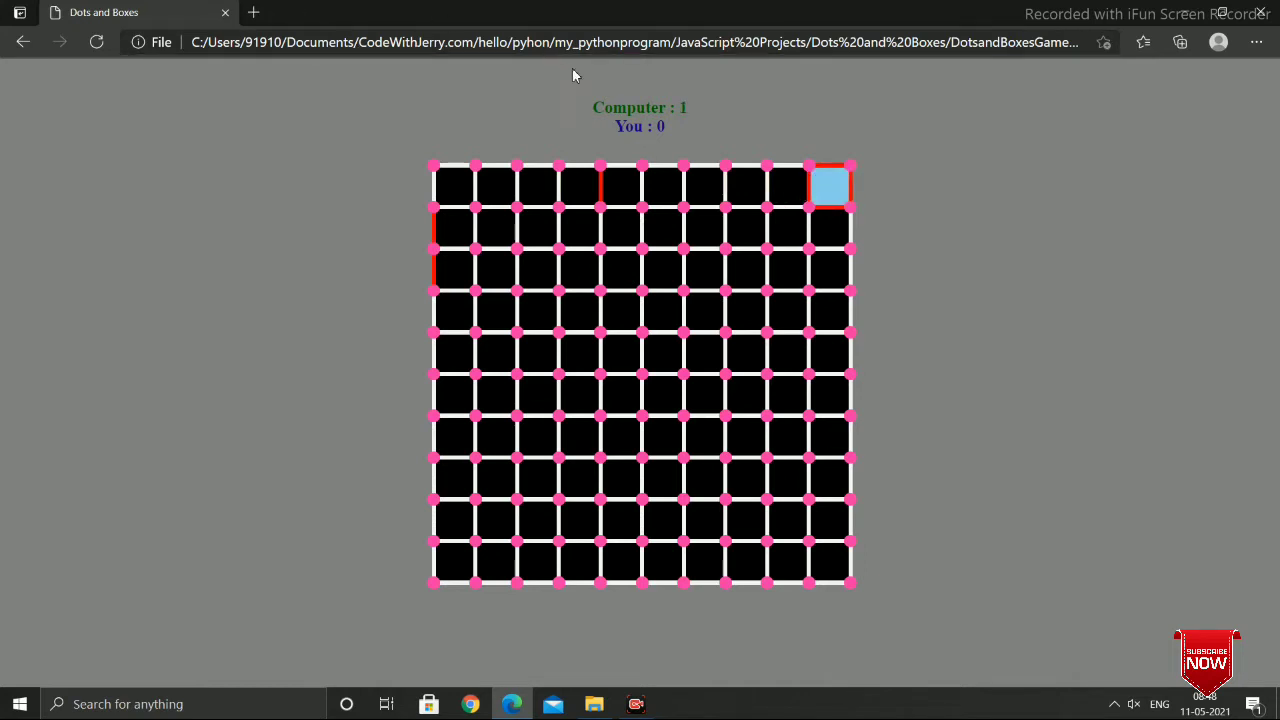
drag(568, 84, 725, 133)
click(498, 88)
- Switch to Chrome and search Google for infinityfree
click(257, 12)
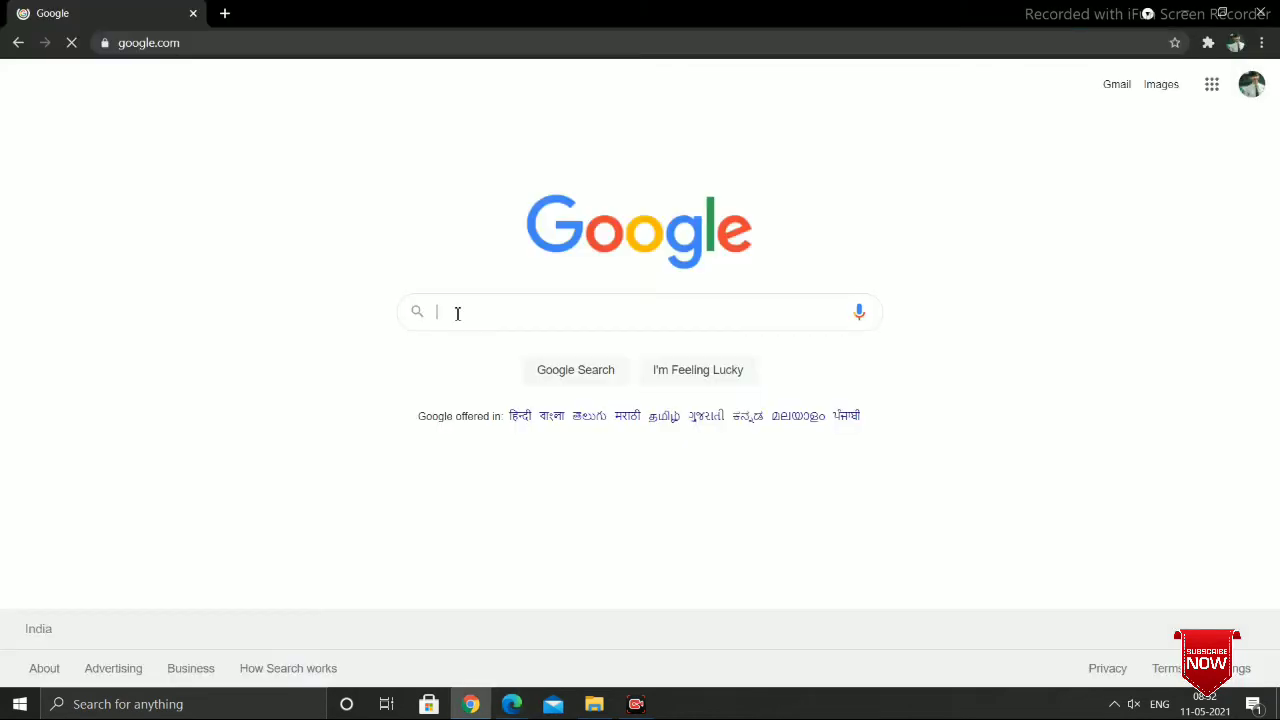
click(457, 313)
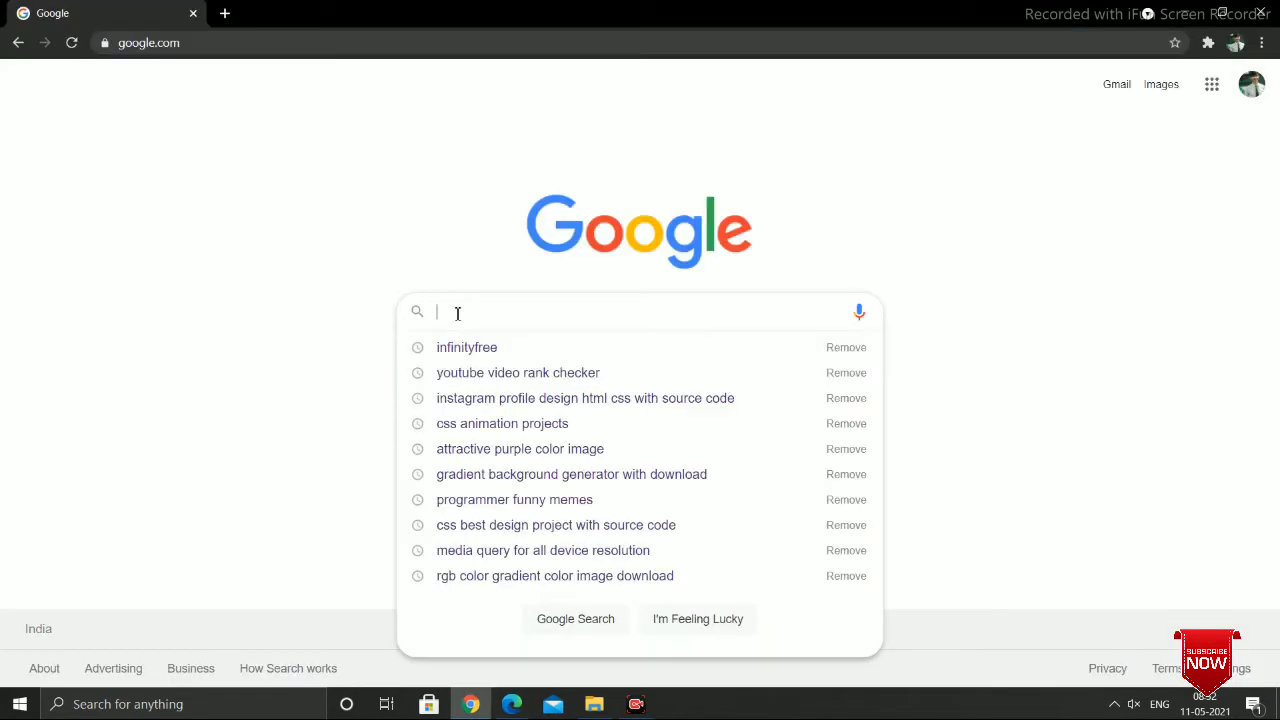
text(in)
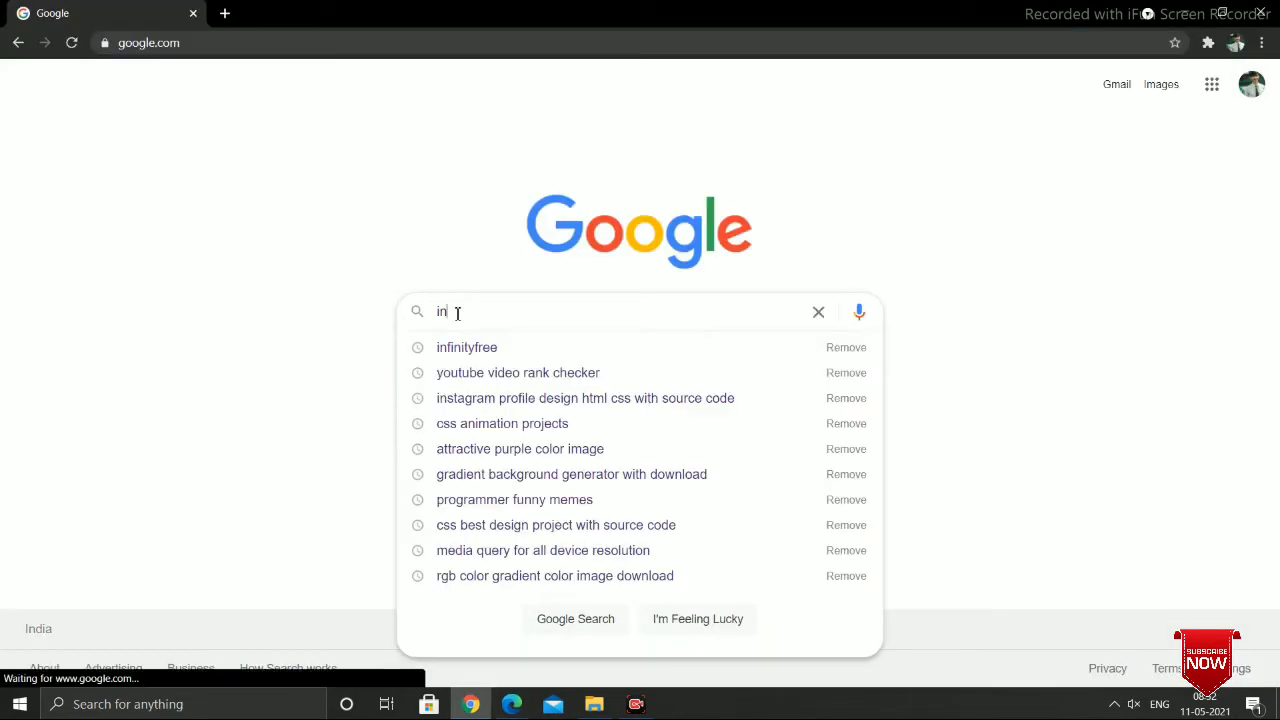
key(Down)
key(Return)
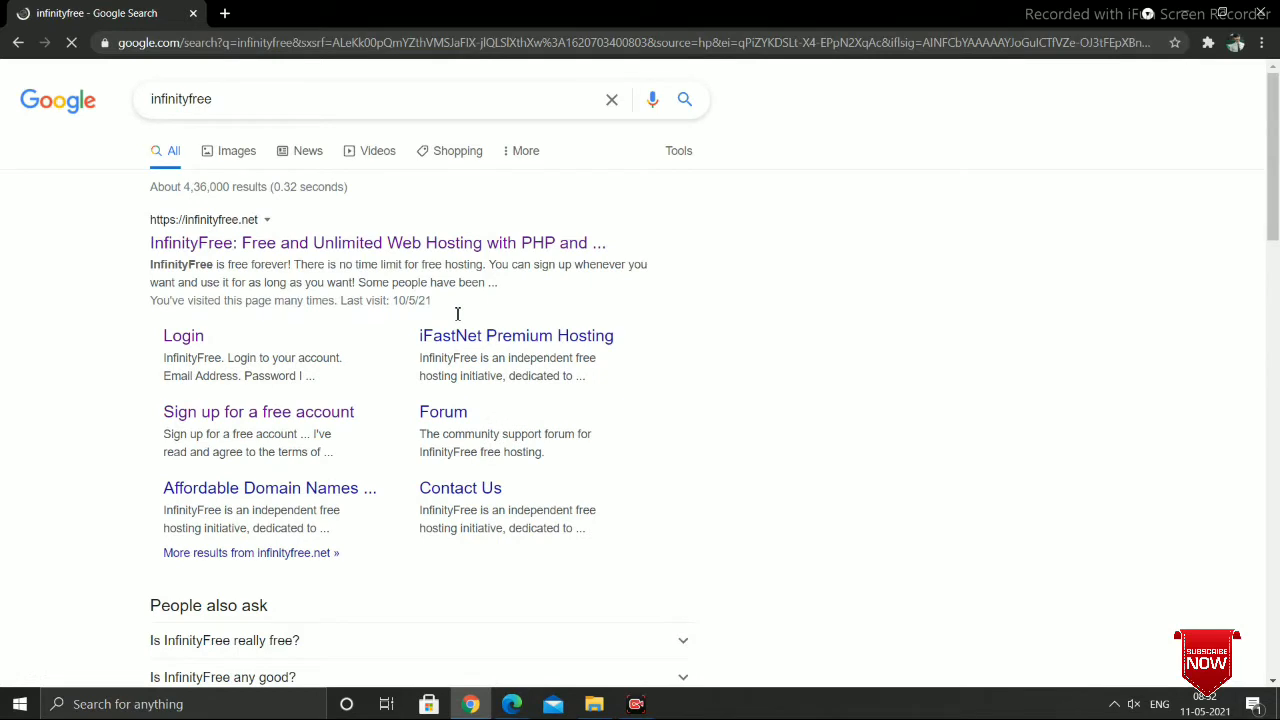
- Open the InfinityFree website from the search results and accept its privacy notice
click(437, 247)
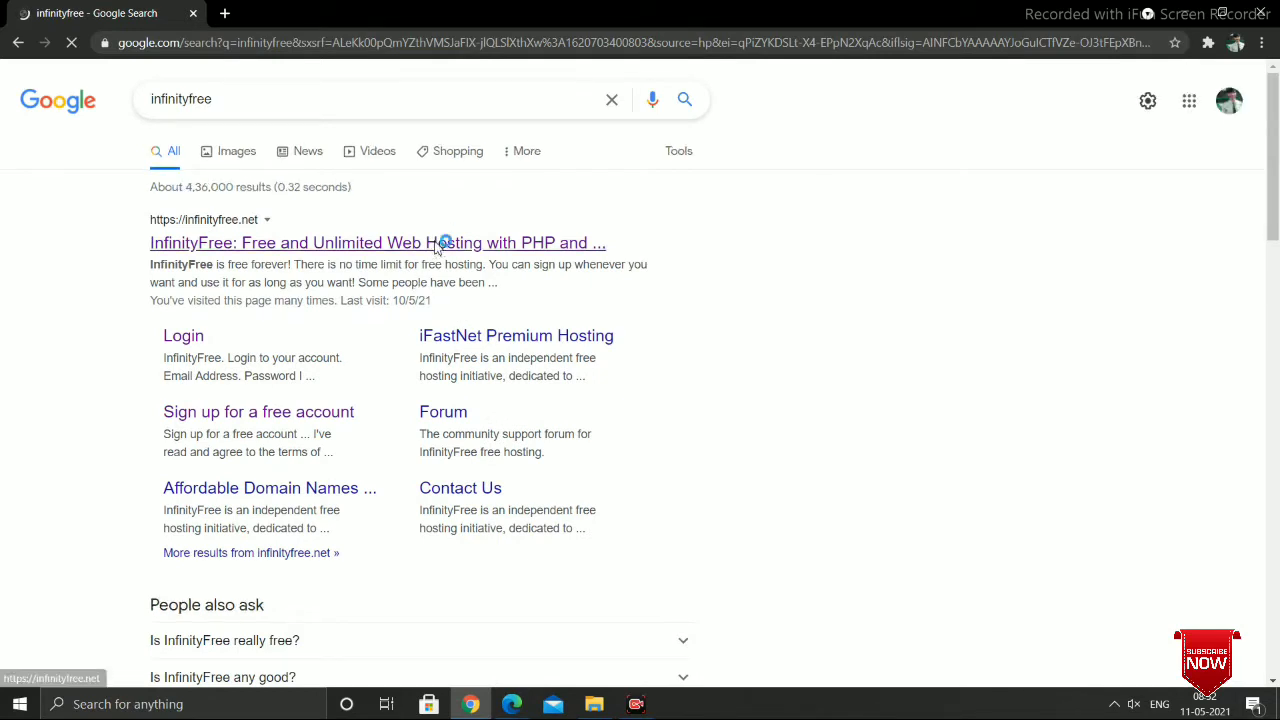
click(437, 247)
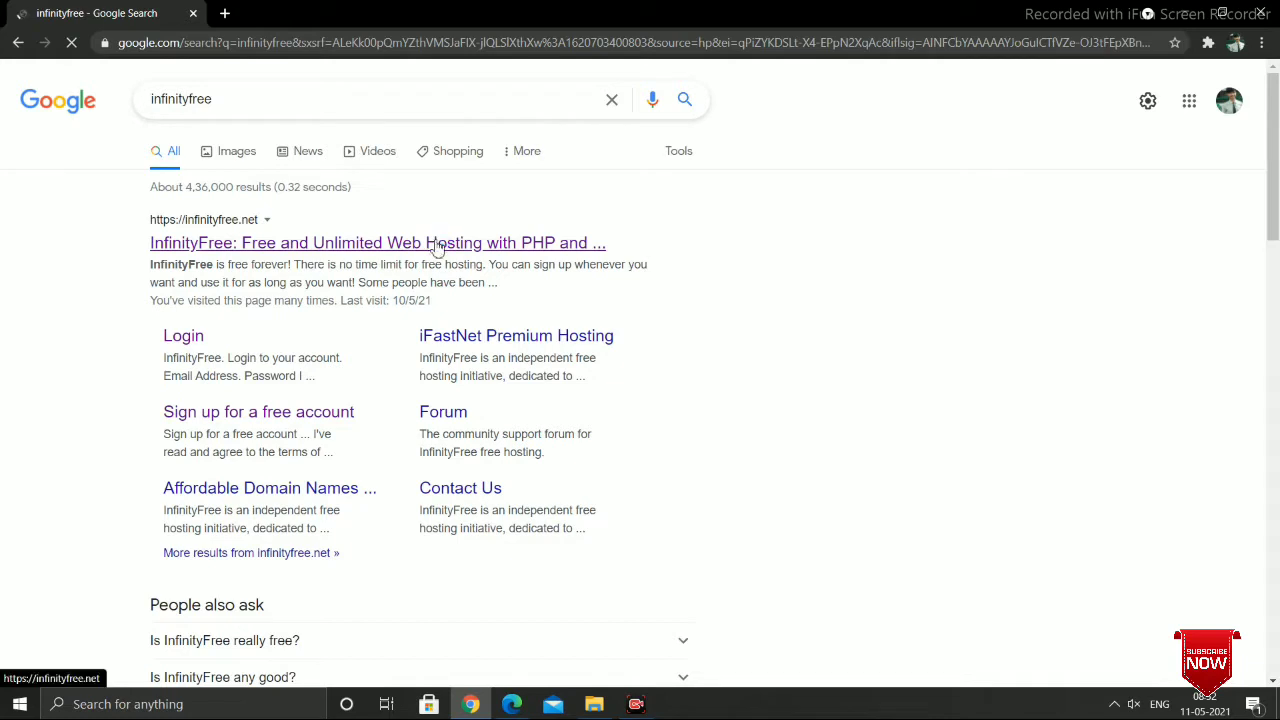
click(437, 247)
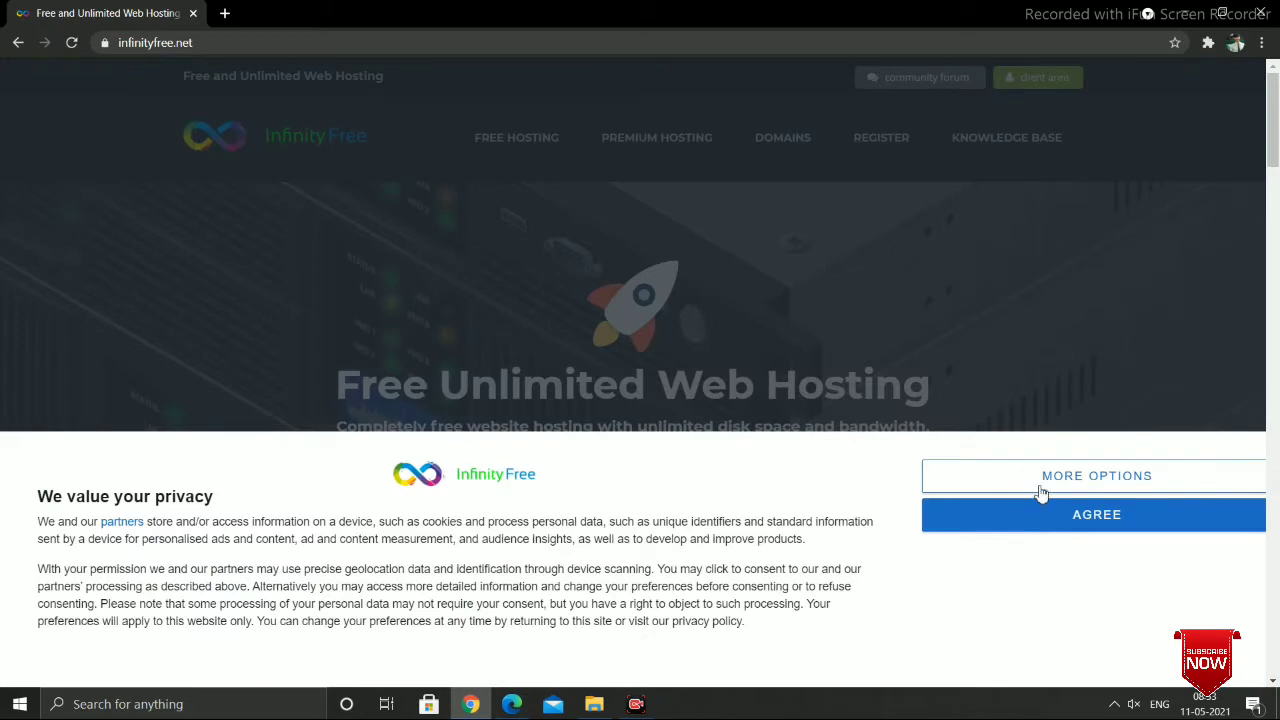
click(1060, 525)
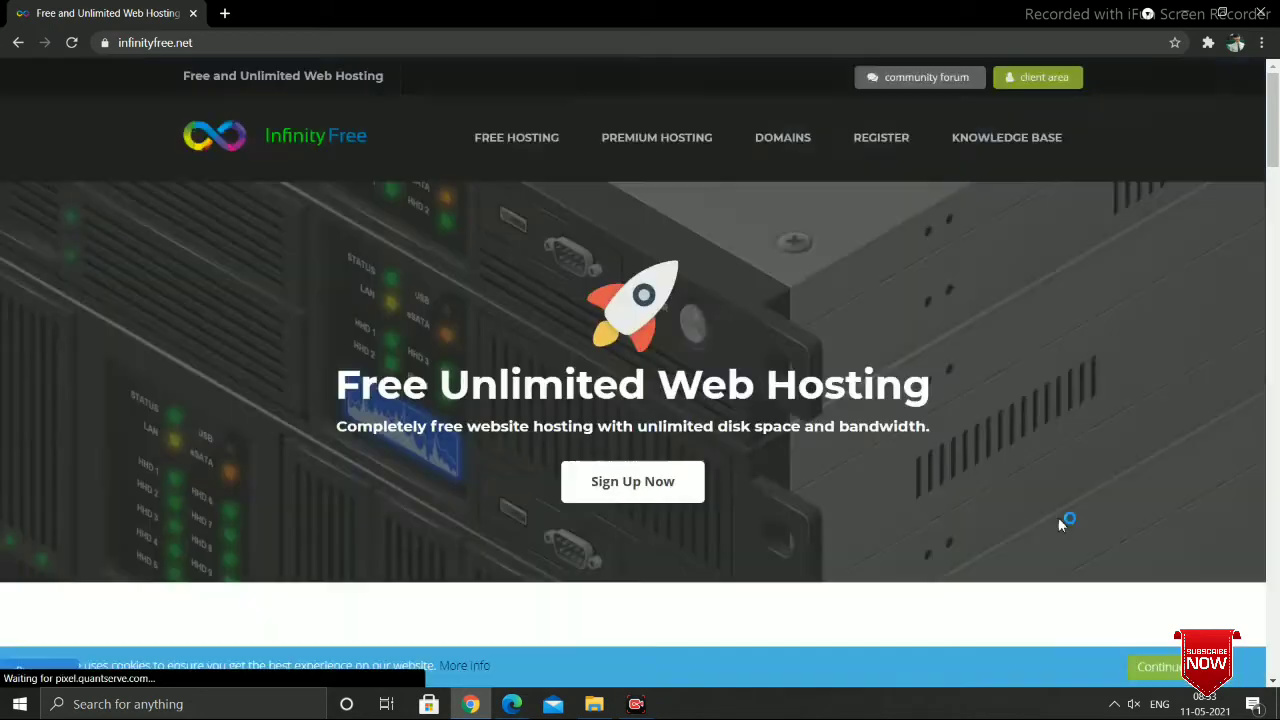
- Proceed from the sign-up link to the hosting accounts and start creating a new account, dismissing the privacy notice and ad
click(638, 497)
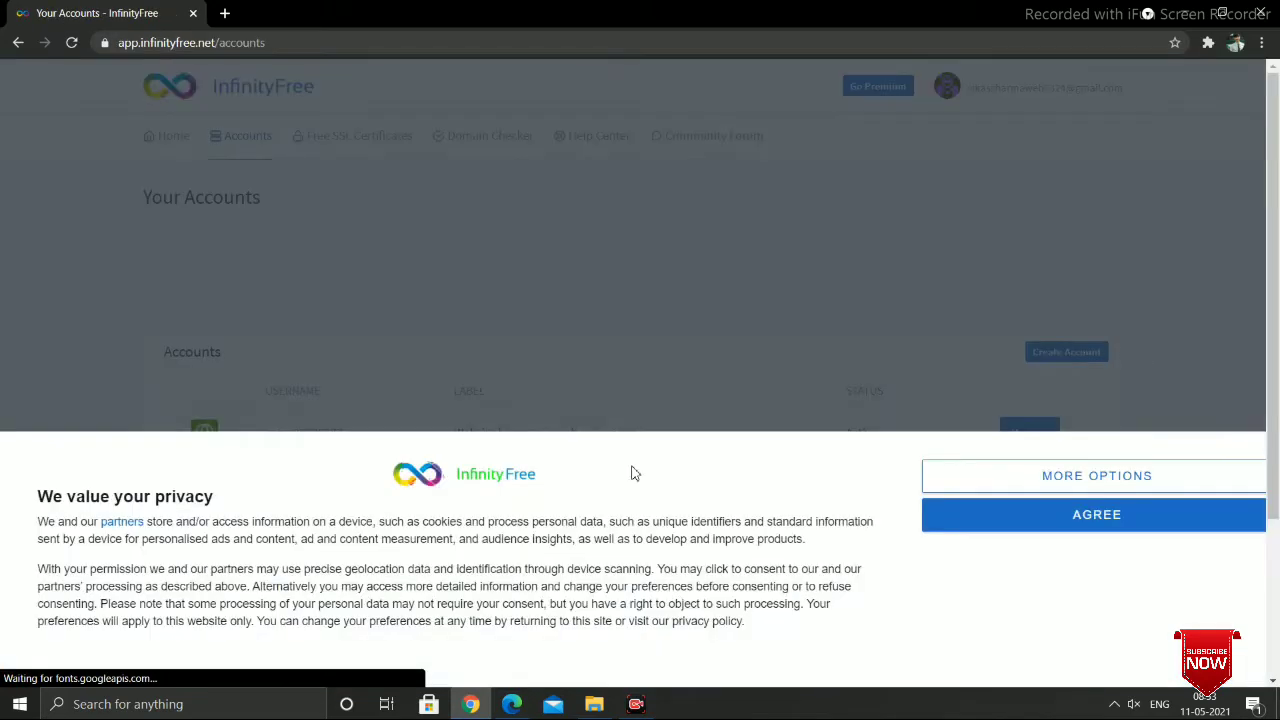
click(1022, 524)
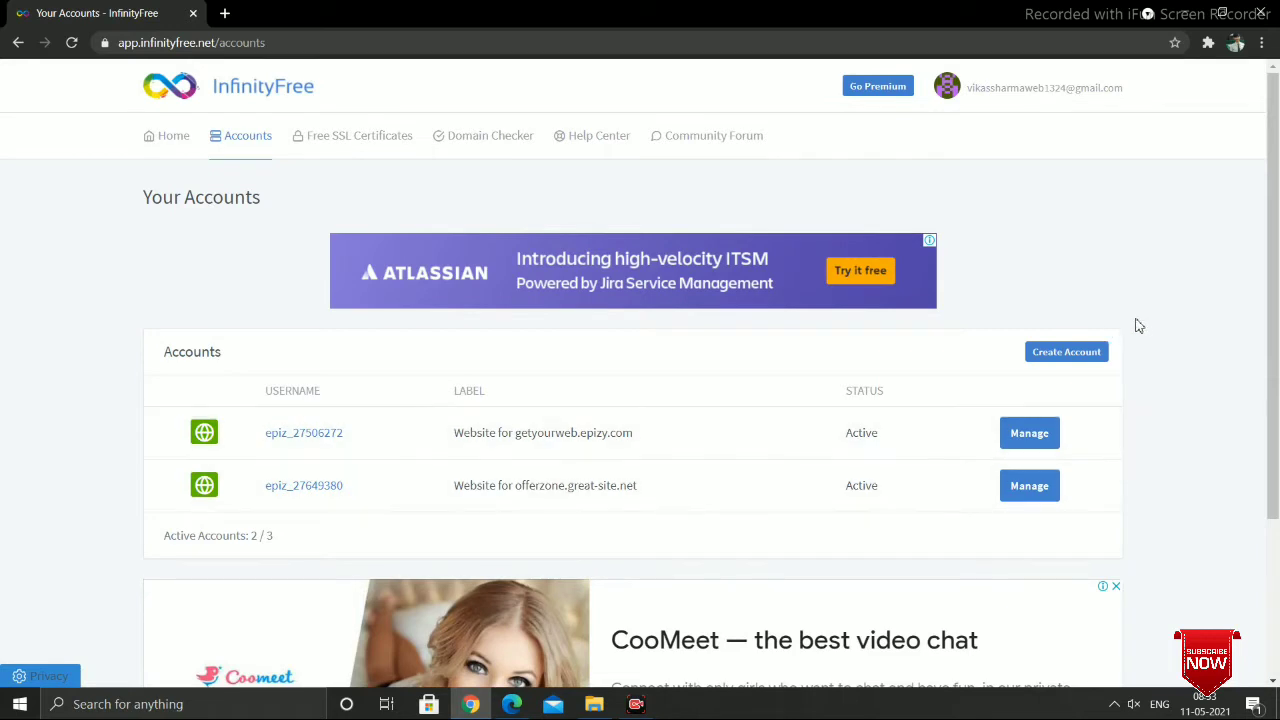
click(1064, 358)
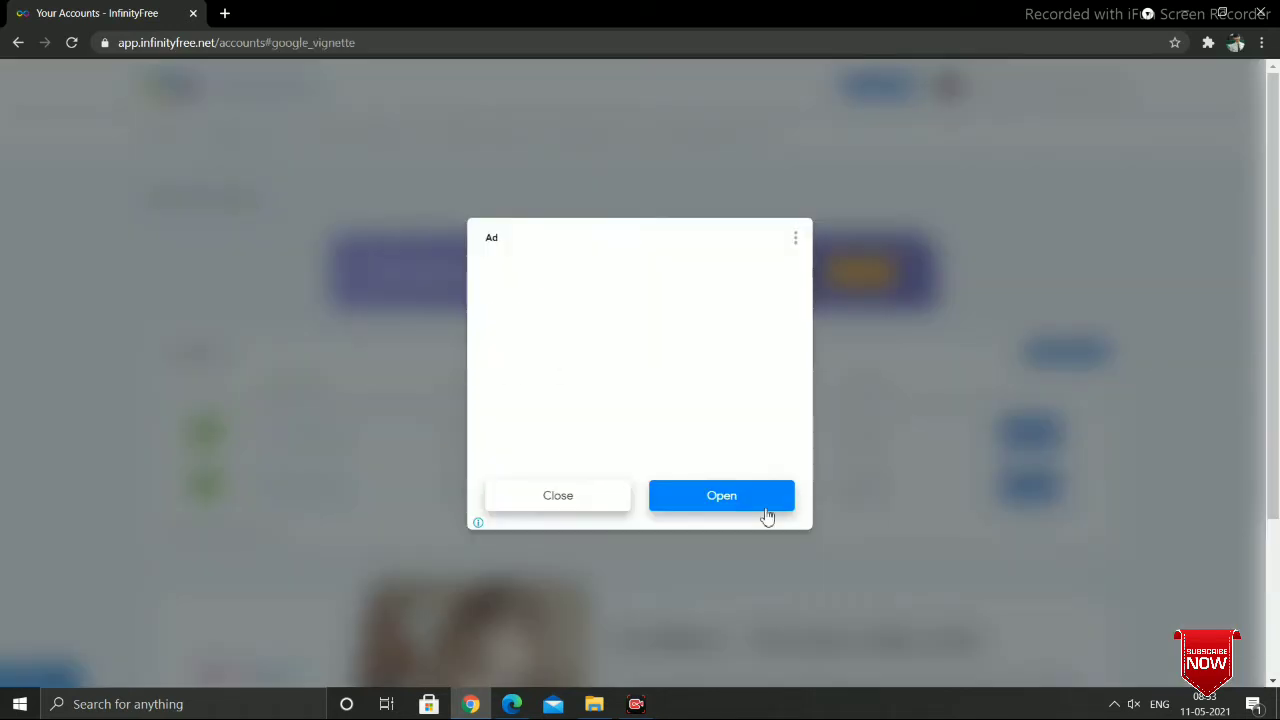
click(558, 498)
- Enter dotsandboxesjavascriptByCODEZJERRY as the subdomain for the new hosting account
scroll(477, 444, down, 1)
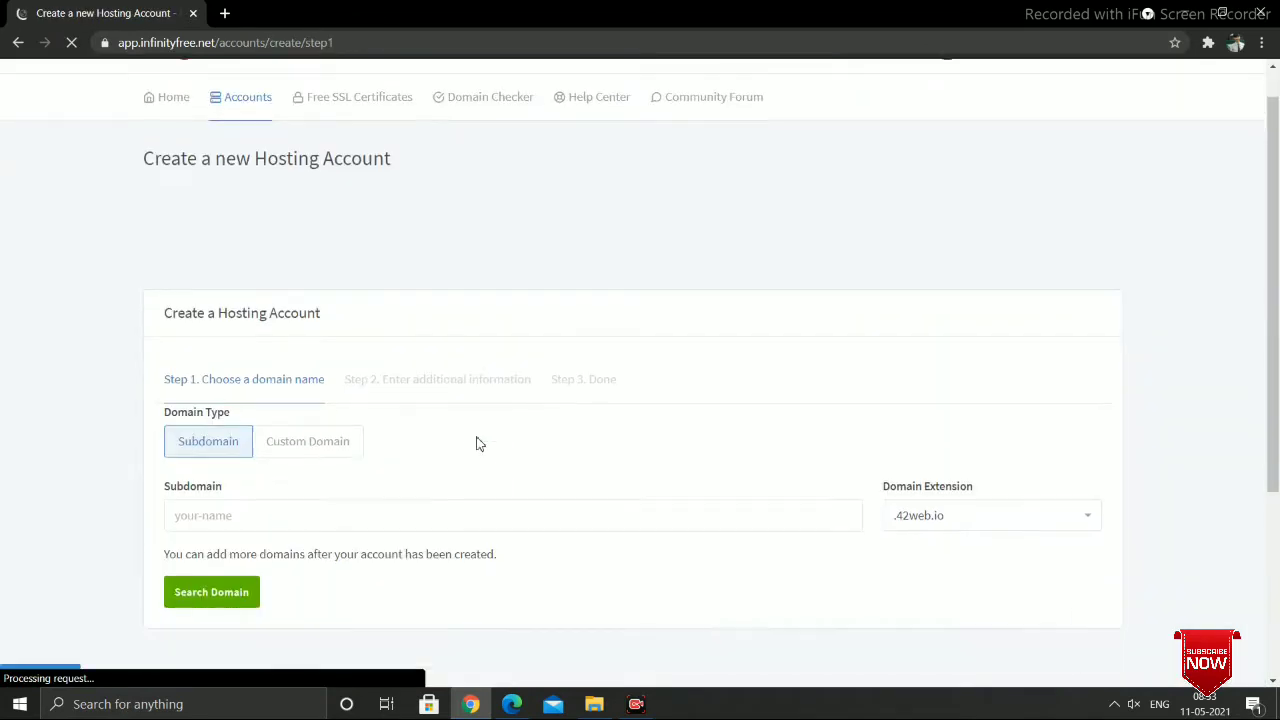
scroll(477, 444, down, 1)
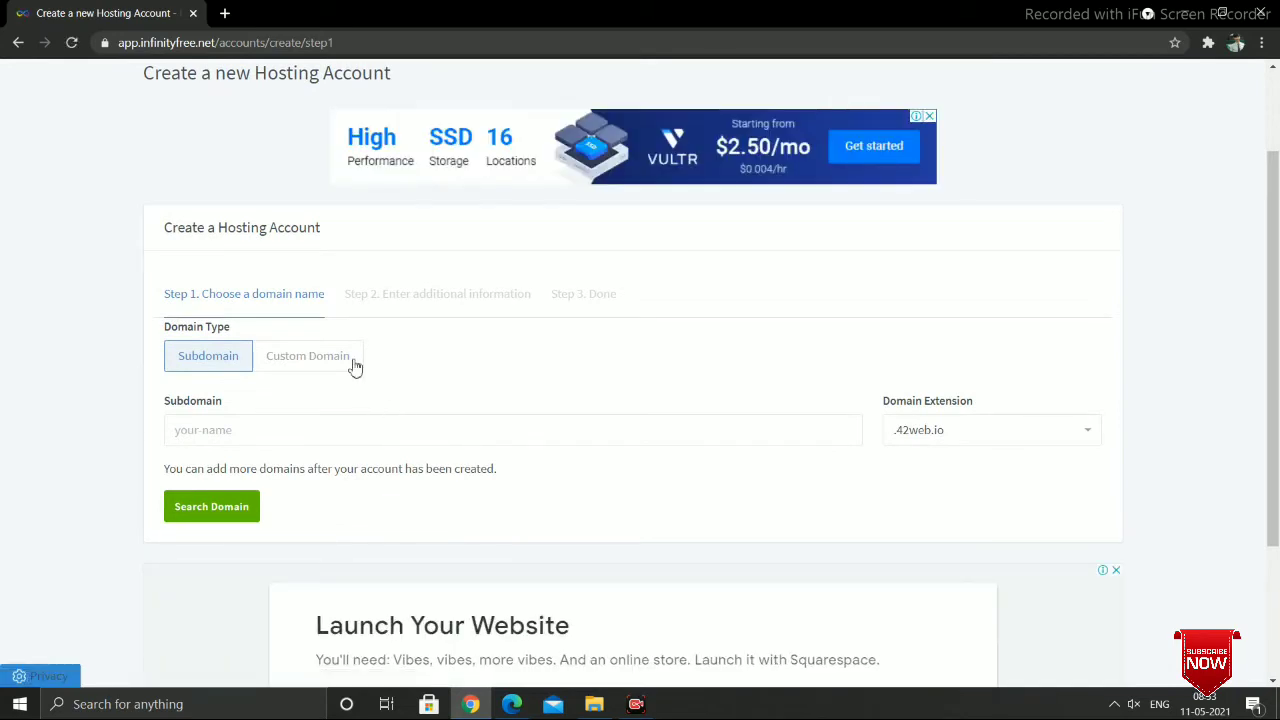
click(233, 432)
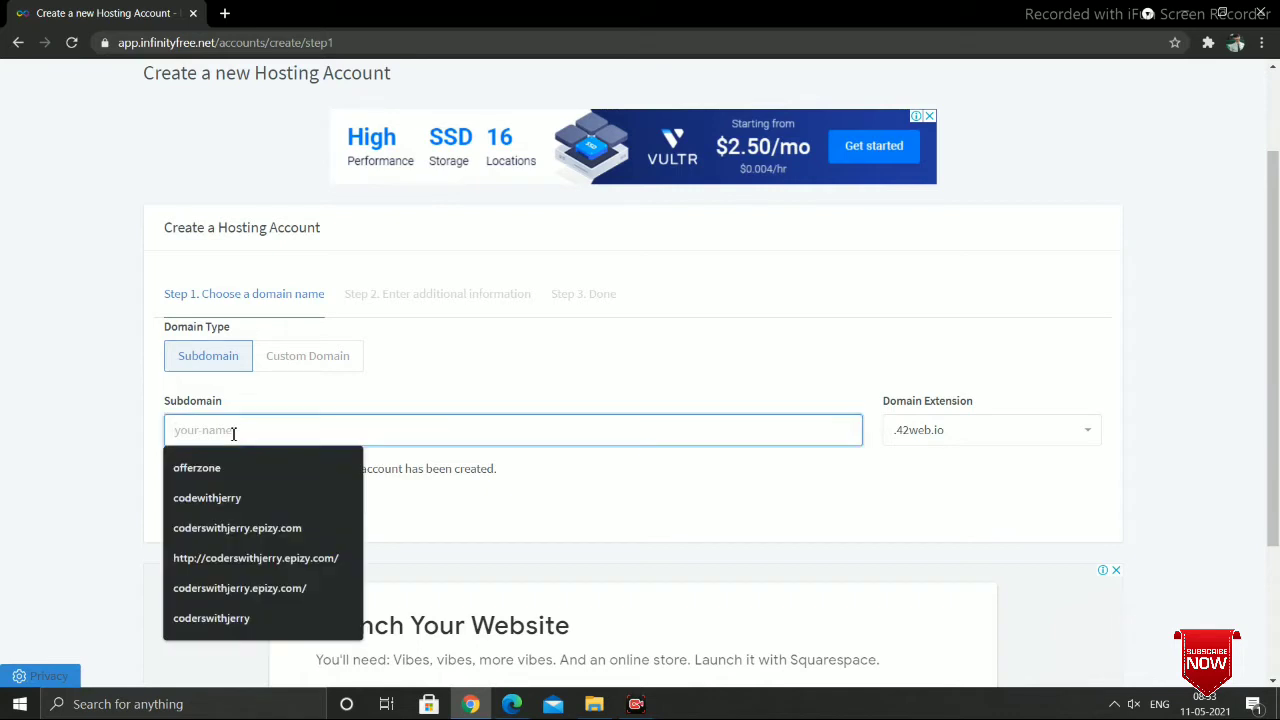
text(dotsandboxes)
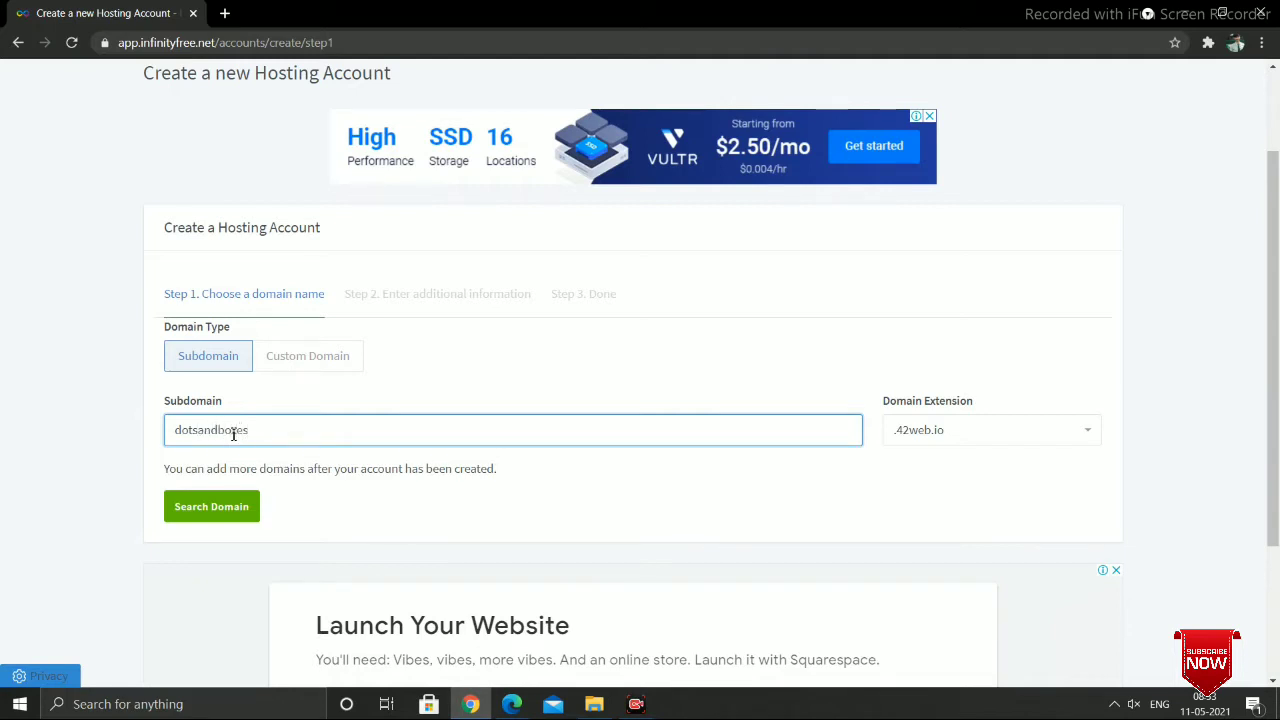
text(javascript)
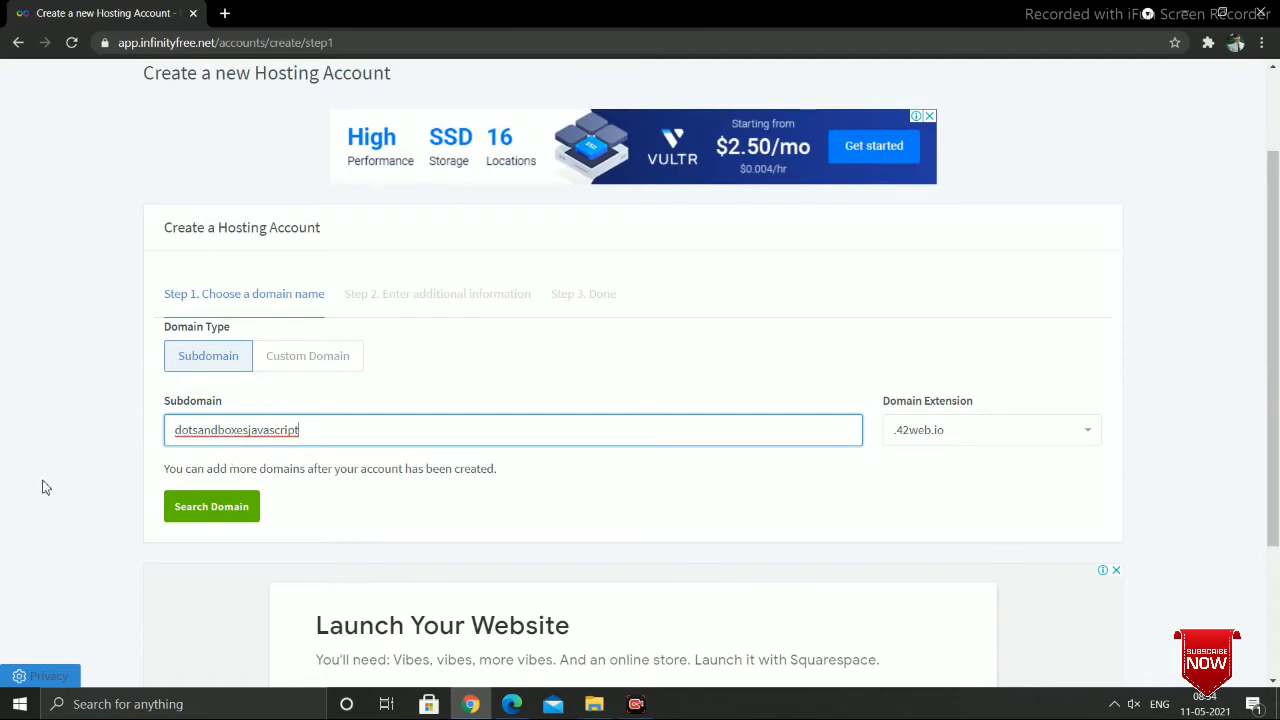
text(ByCODEZ .ERRY)
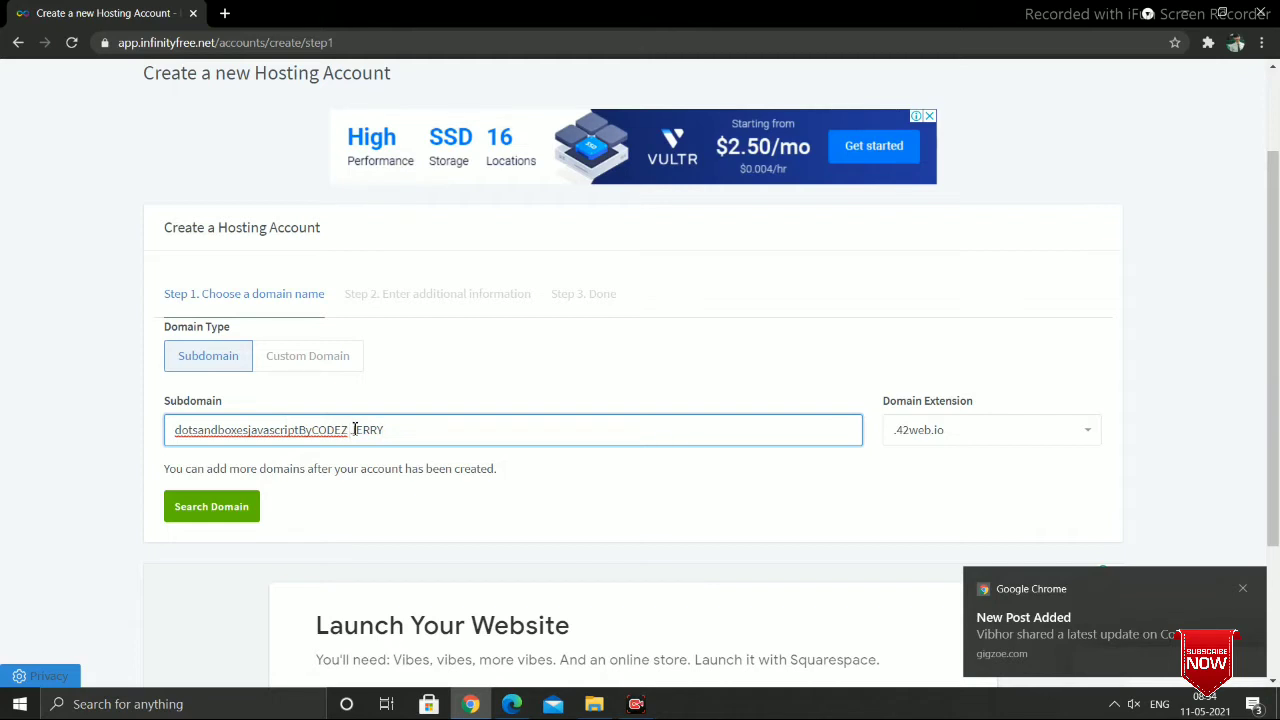
click(354, 429)
key(BackSpace)
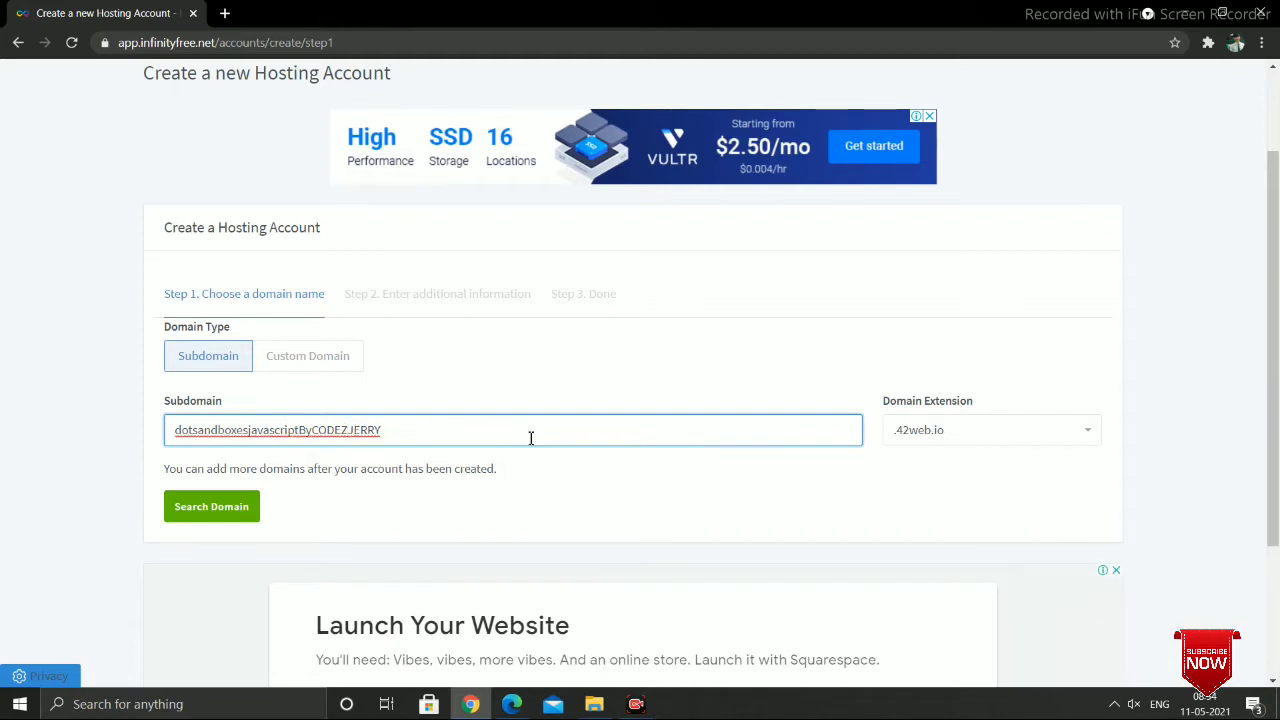
- Try the .lovestoblog.com domain extension and search for the domain
click(1000, 428)
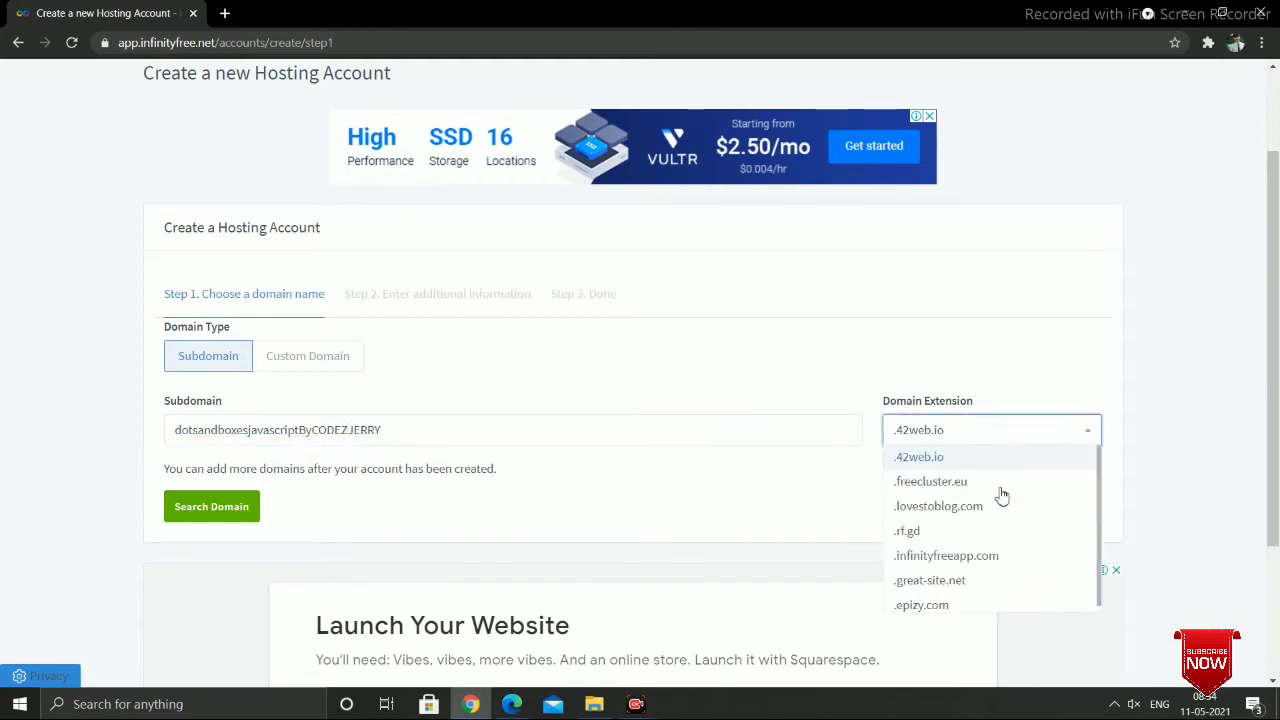
click(953, 507)
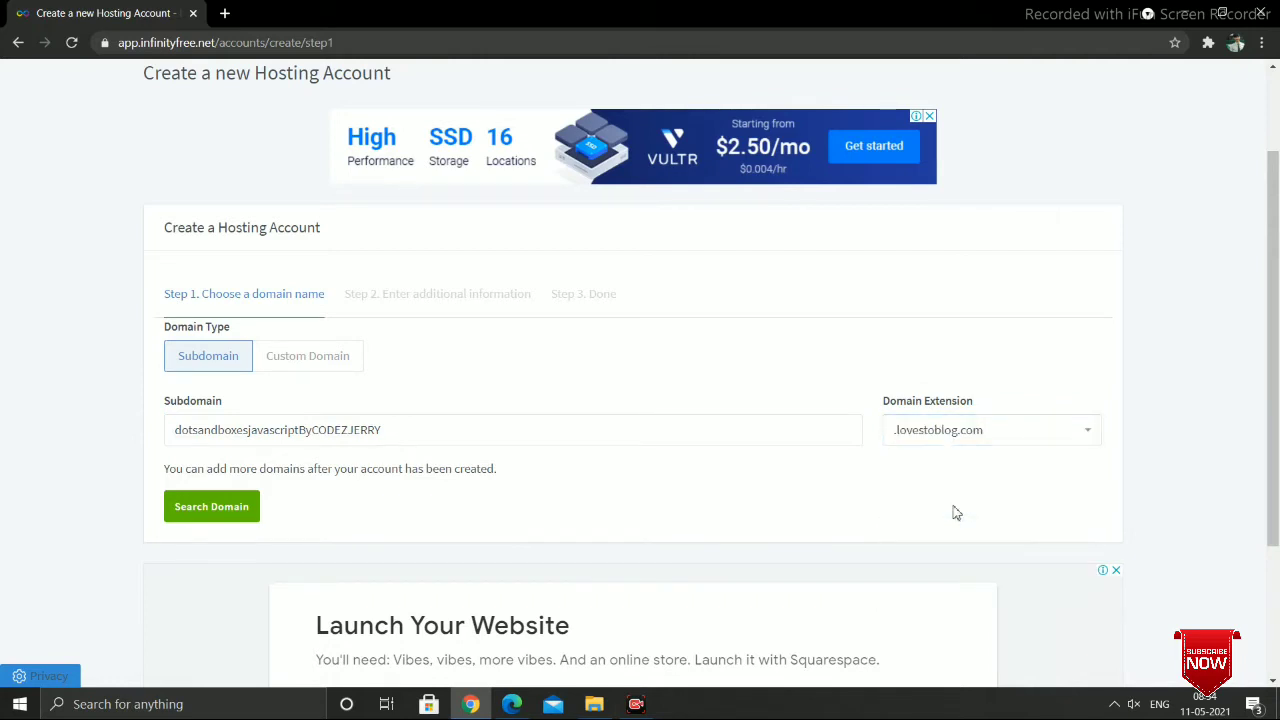
click(207, 515)
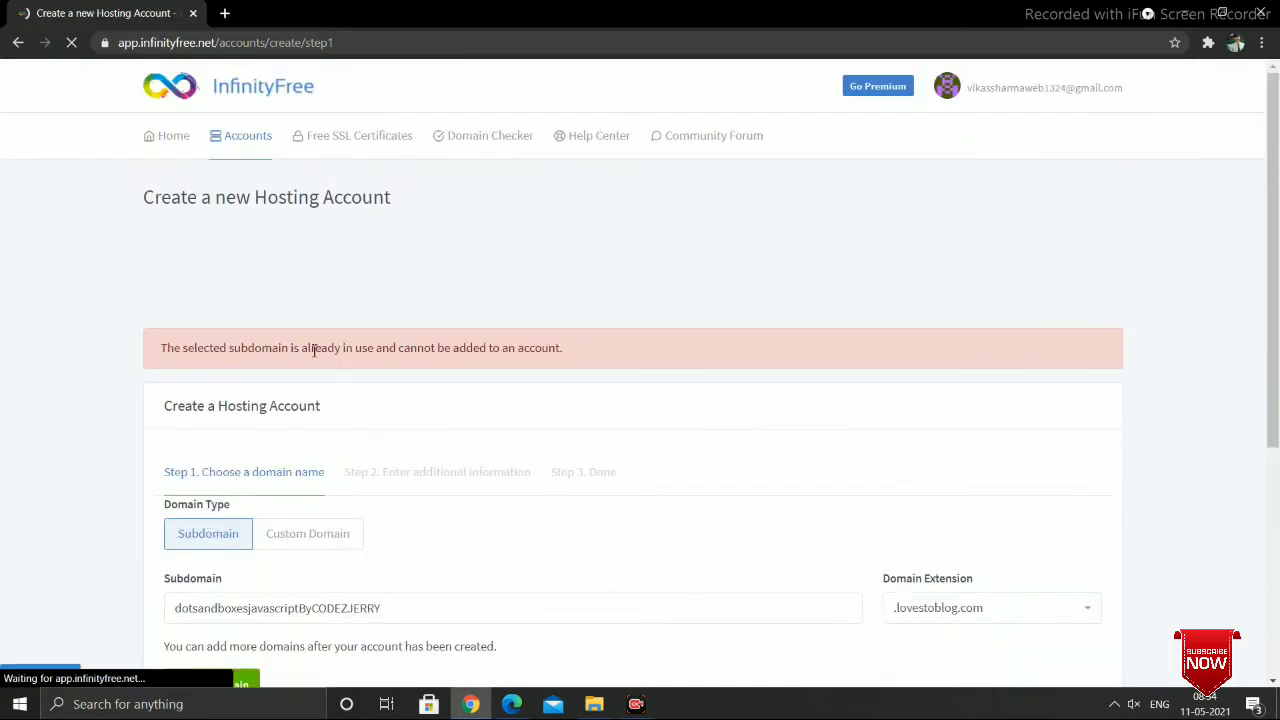
- Change the domain extension to .42web.io and search for the domain again
scroll(366, 352, down, 3)
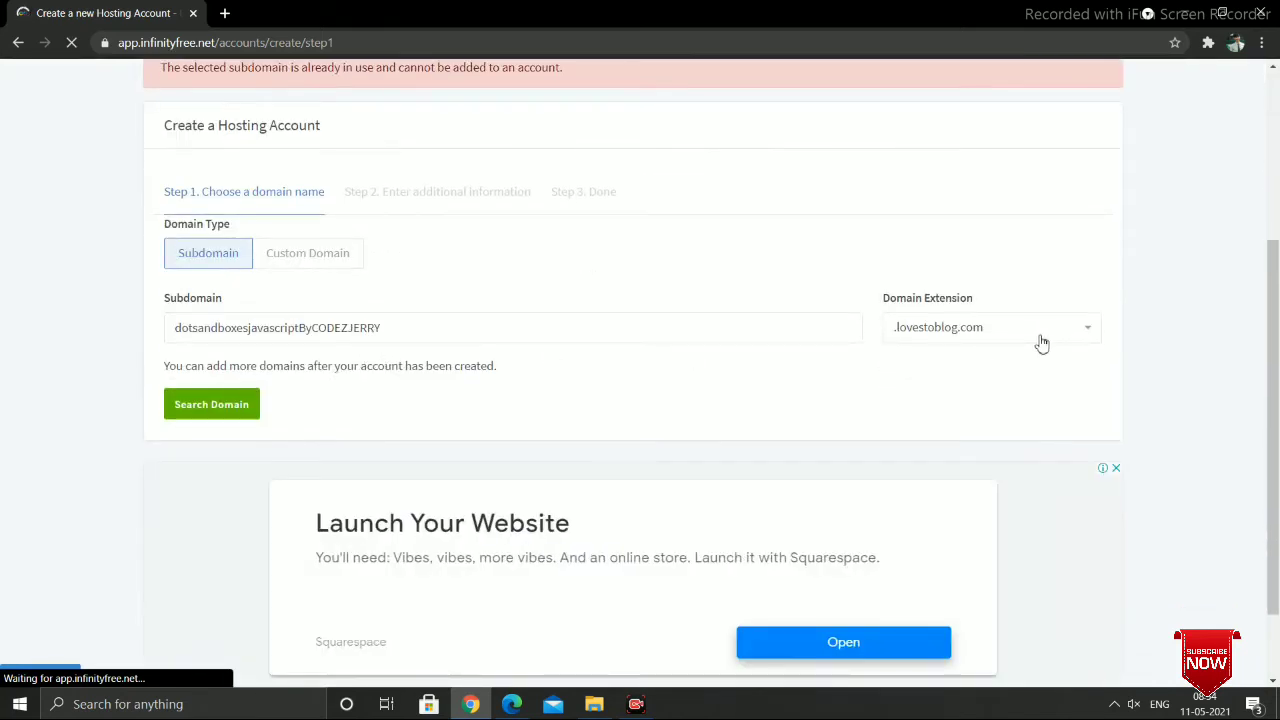
click(1041, 335)
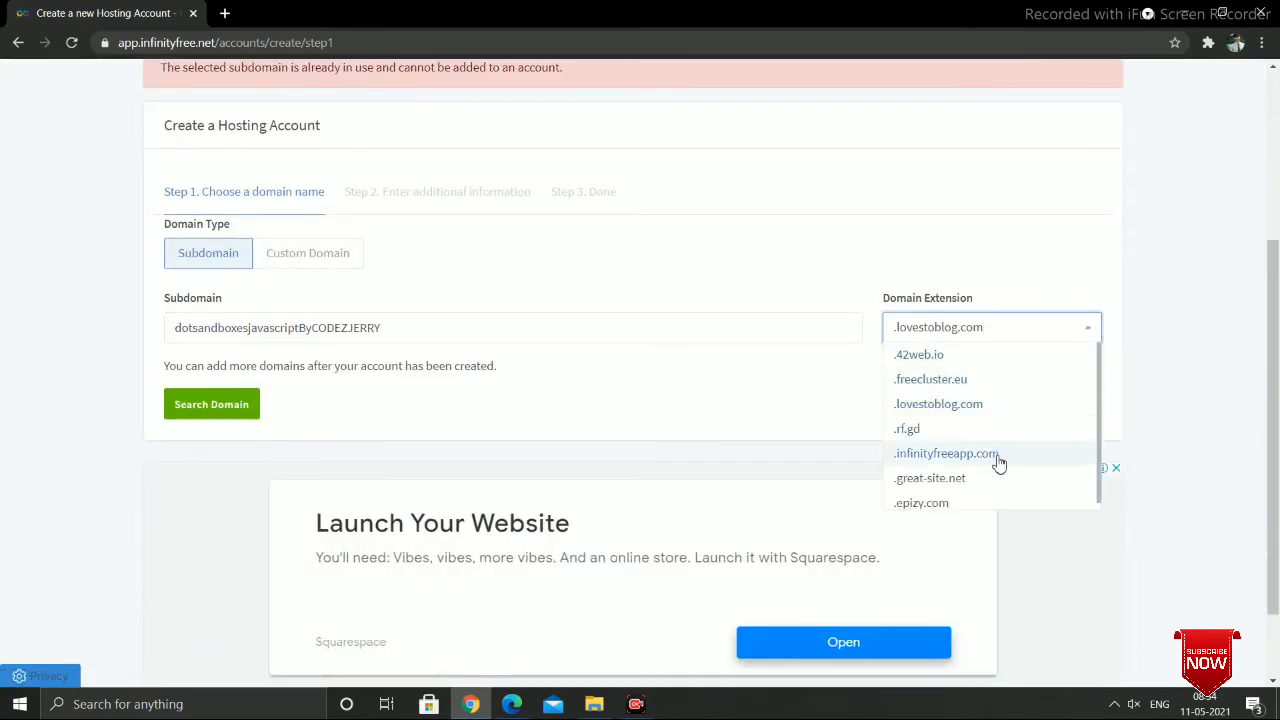
scroll(880, 229, up, 3)
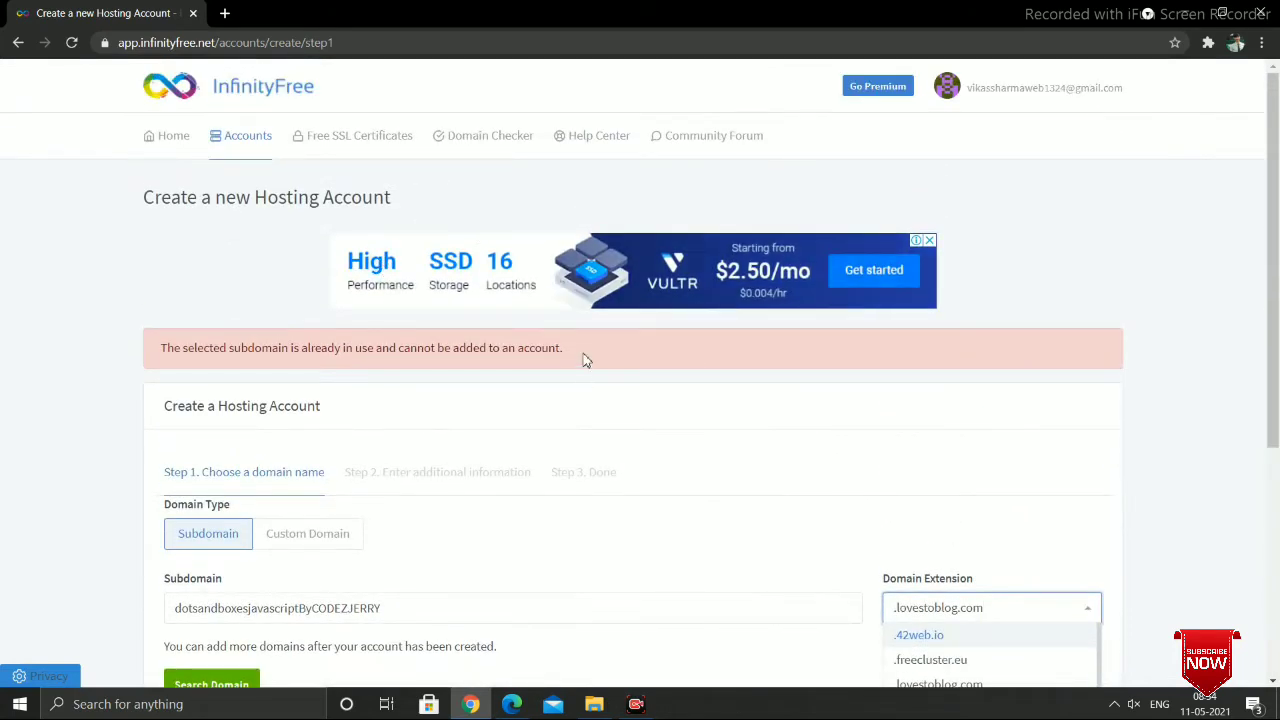
drag(585, 360, 658, 324)
click(669, 386)
scroll(667, 384, down, 3)
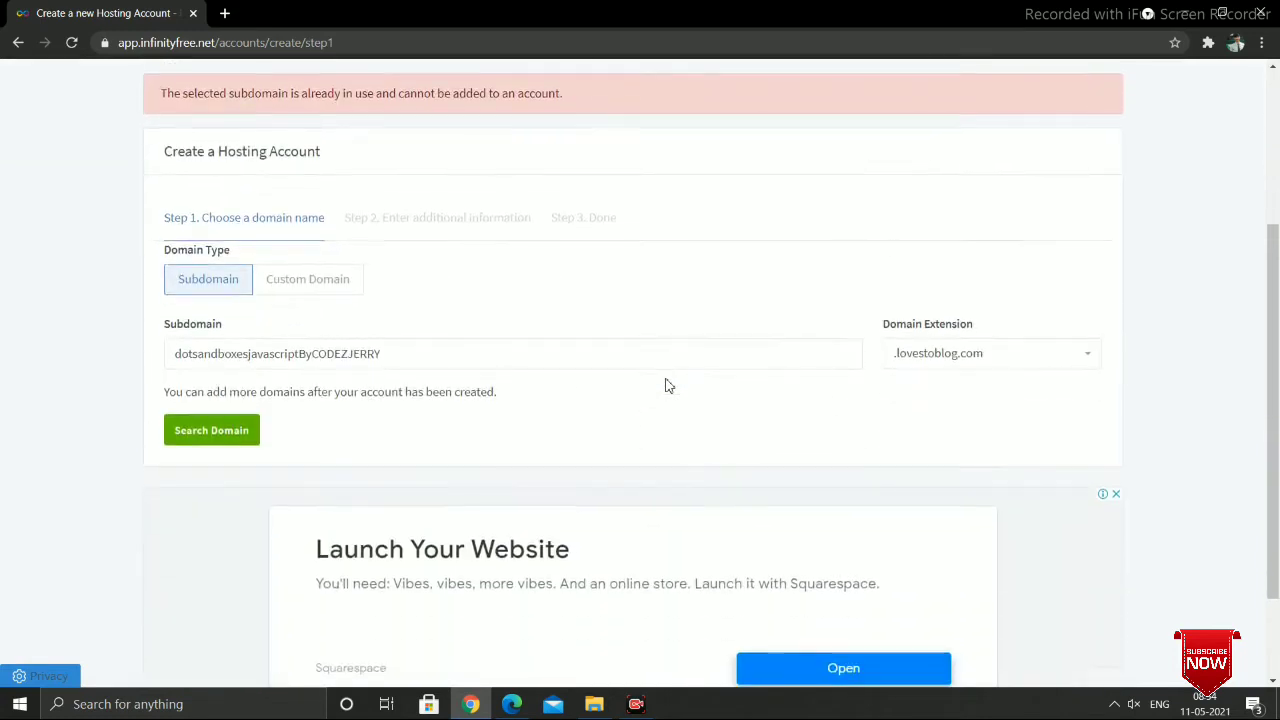
click(945, 260)
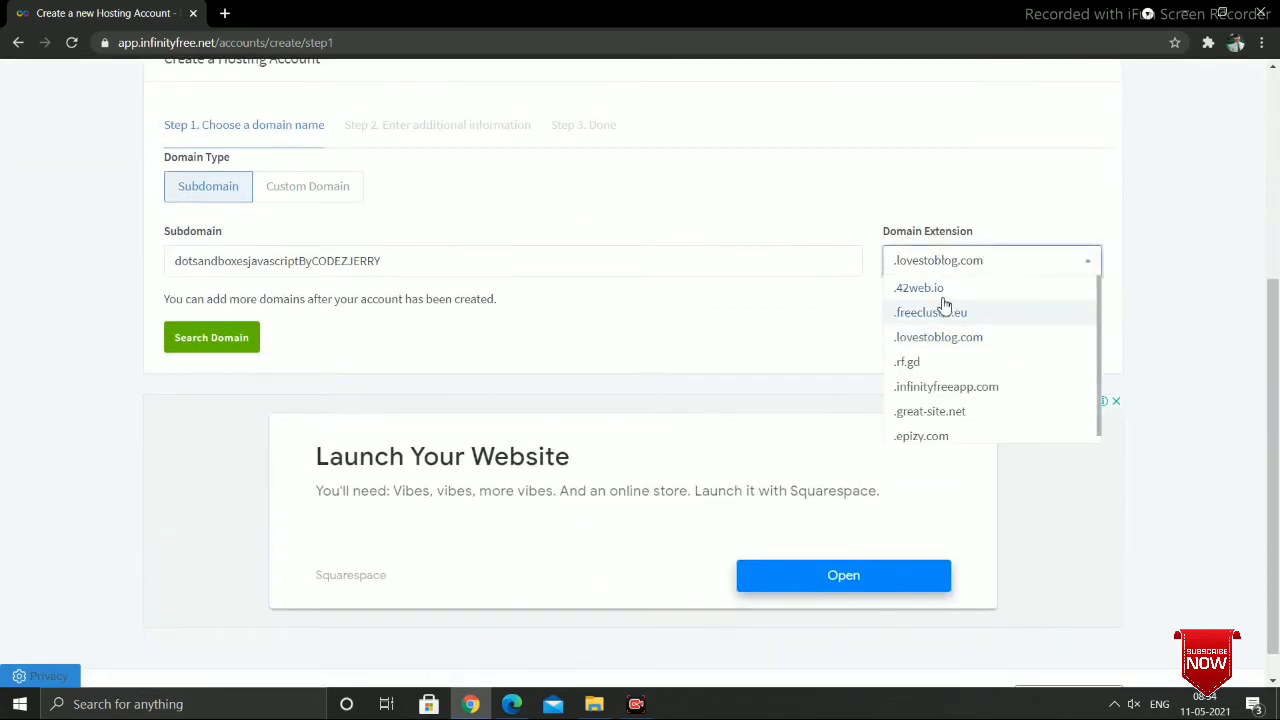
click(941, 287)
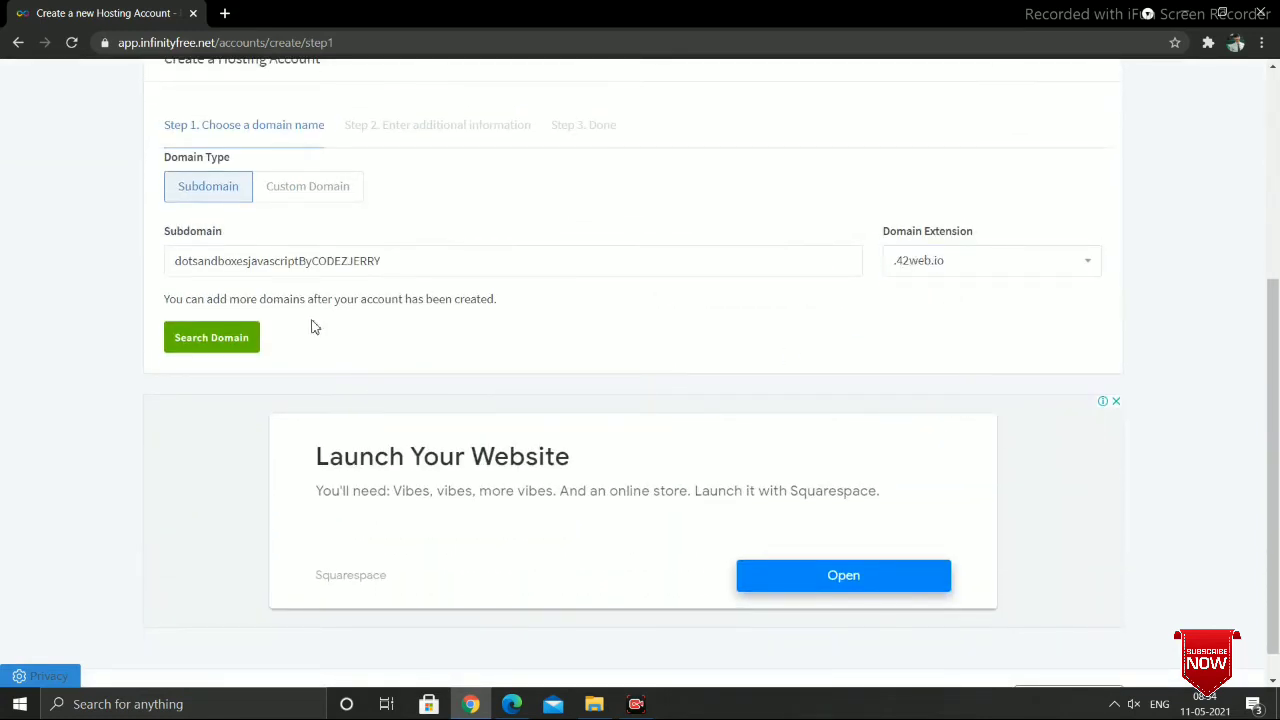
click(212, 350)
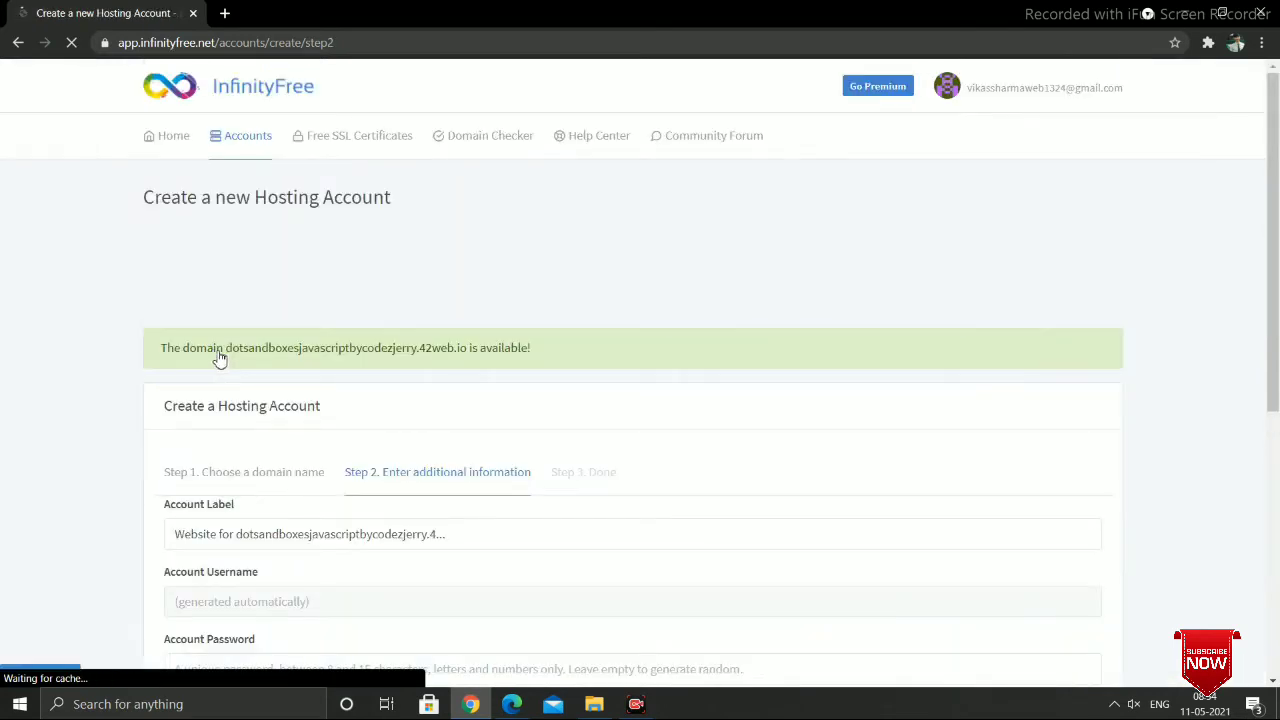
- Review the domain availability message and the additional information fields for the hosting account
drag(131, 346, 541, 351)
click(563, 360)
scroll(561, 362, down, 2)
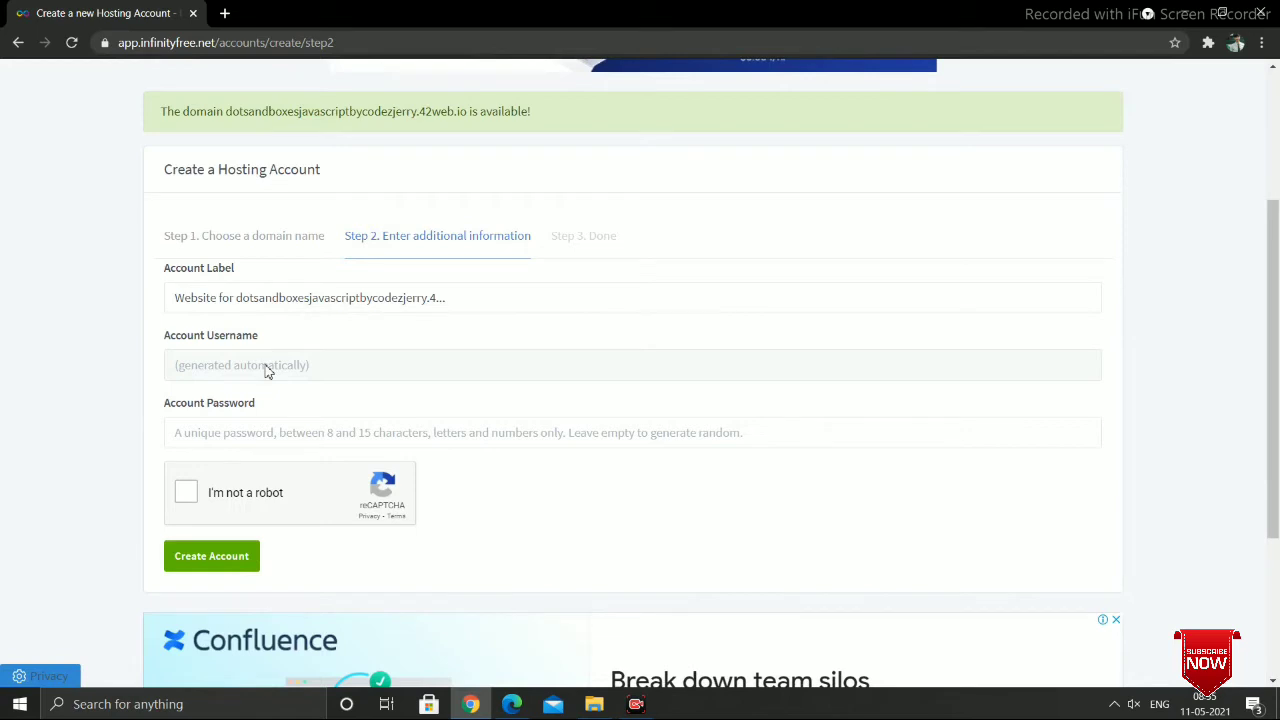
scroll(283, 433, down, 2)
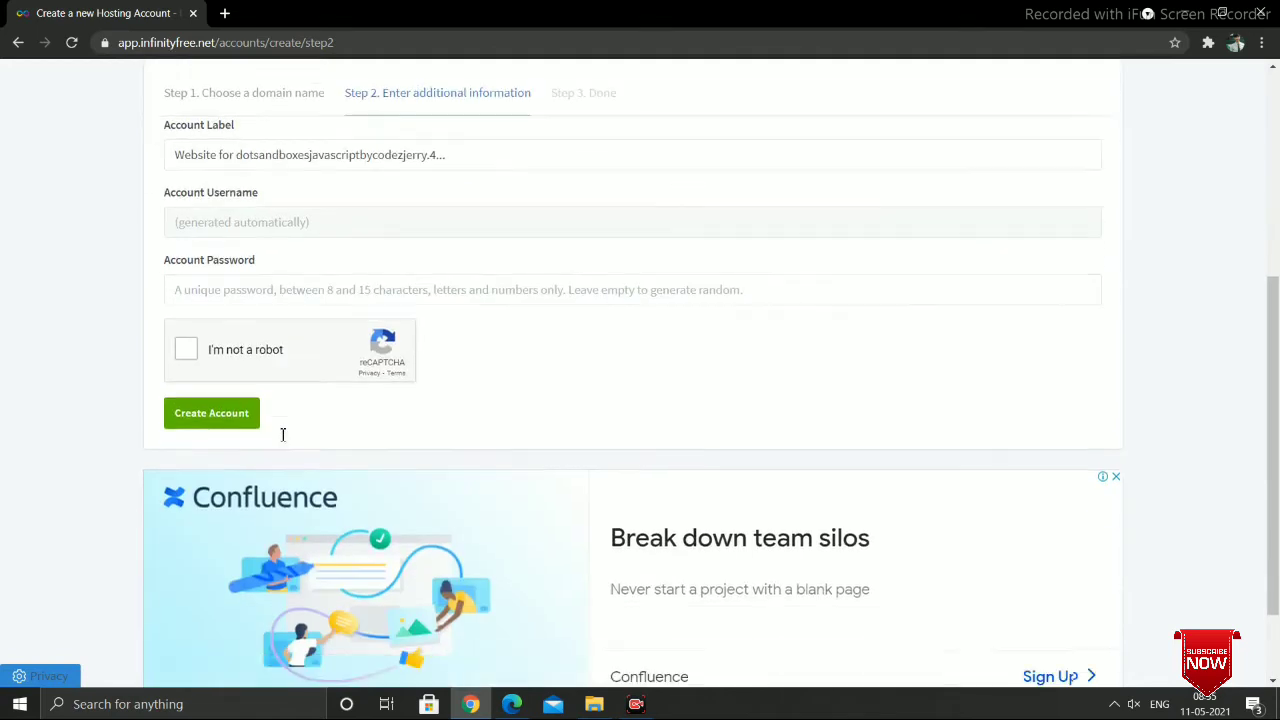
- Complete the reCAPTCHA check and submit the hosting account form with the prefilled label and an empty password
click(190, 352)
scroll(394, 180, up, 2)
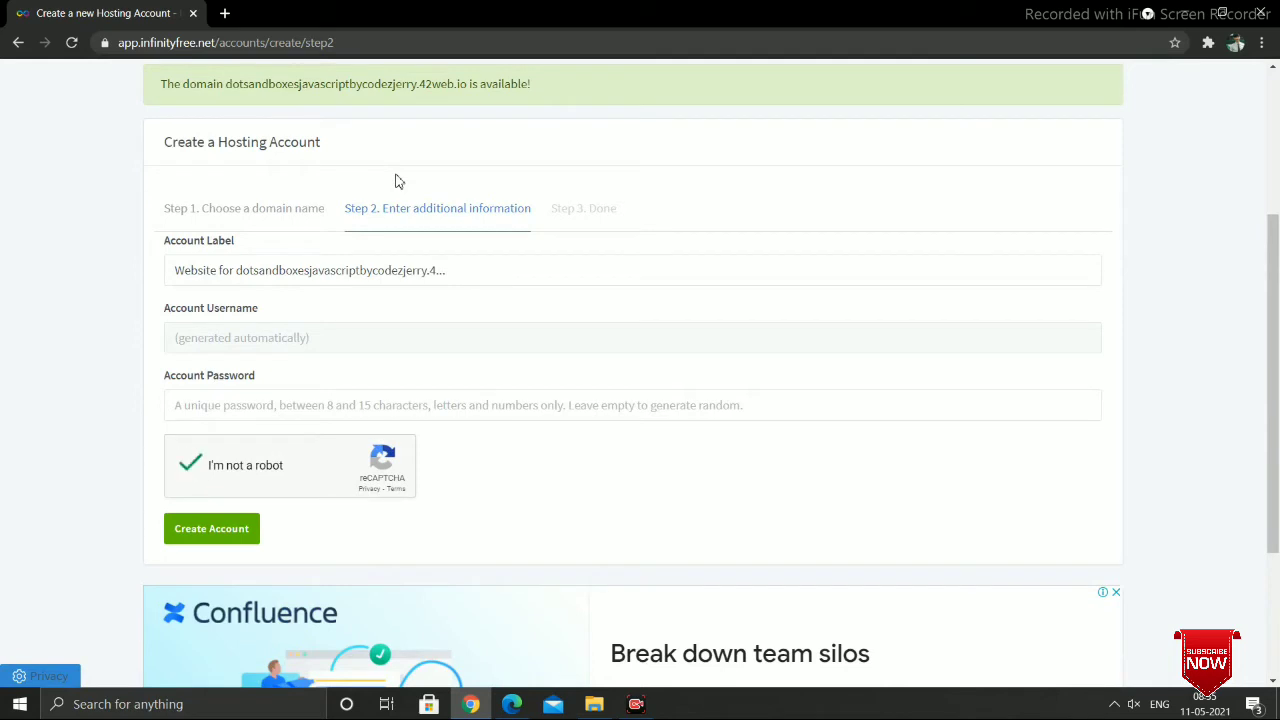
click(222, 527)
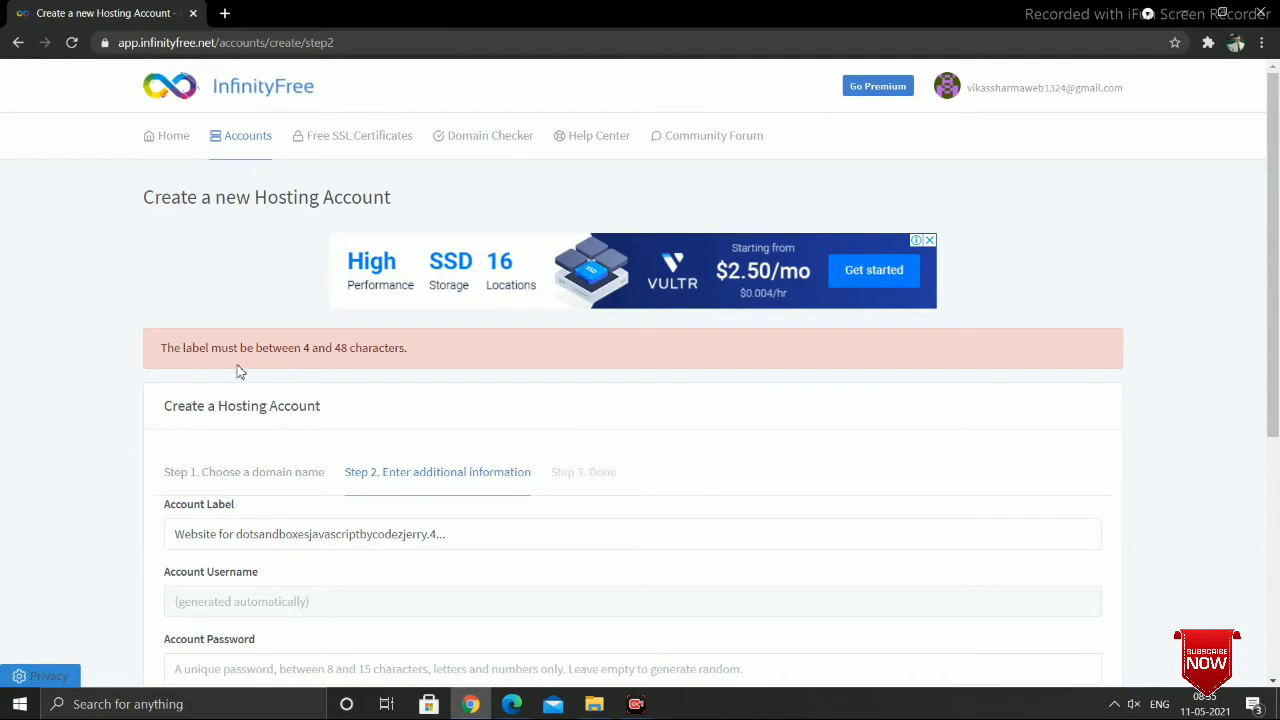
- Try to create the hosting account again with the prefilled account label
scroll(262, 371, down, 1)
scroll(262, 371, down, 2)
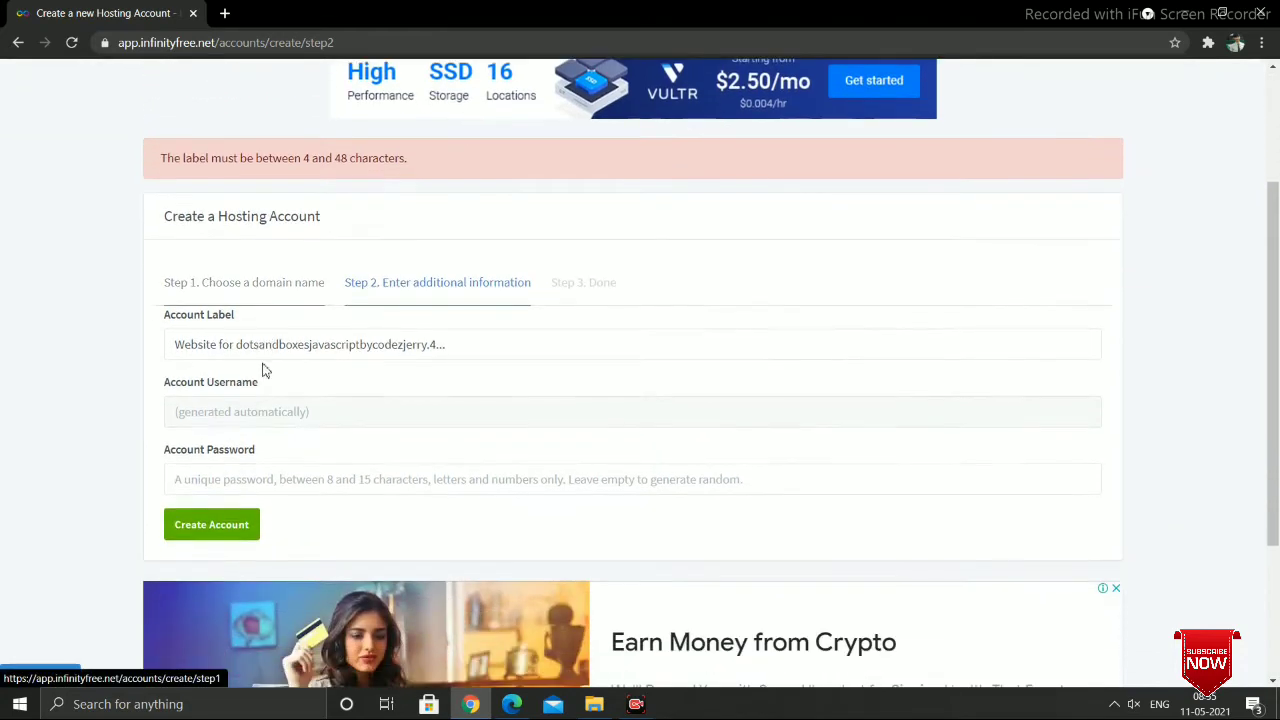
scroll(264, 368, up, 1)
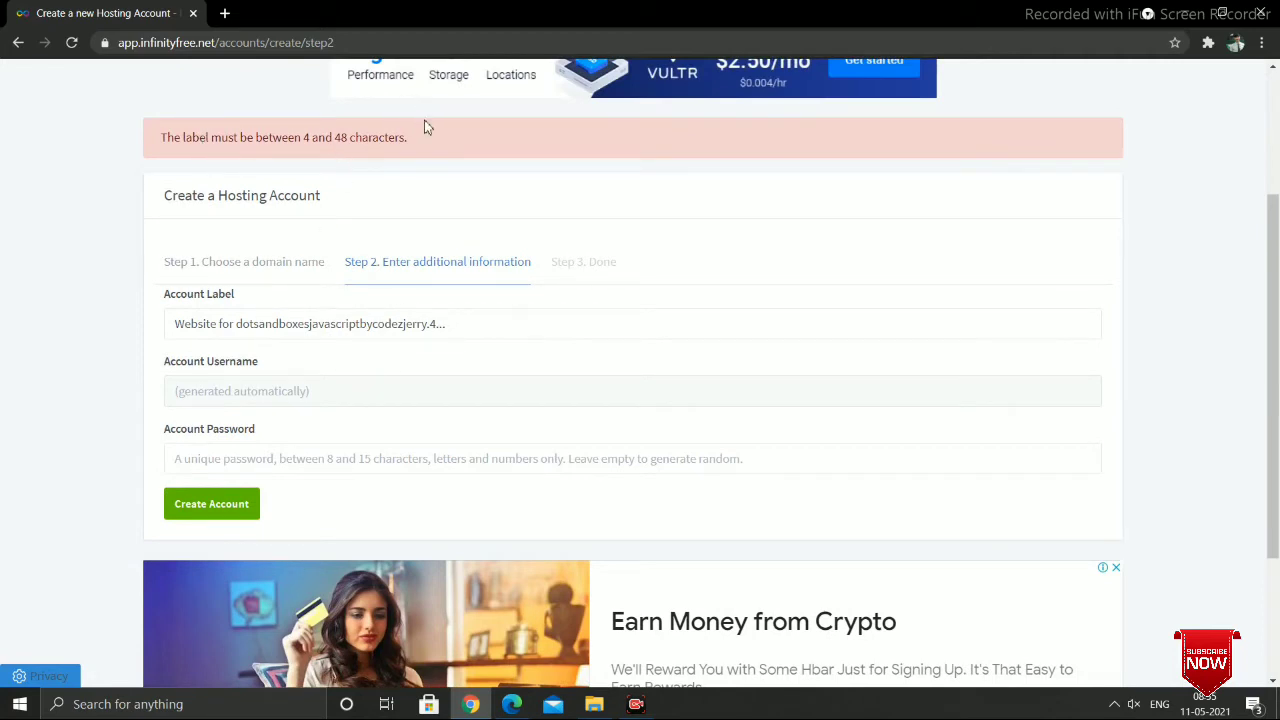
drag(423, 127, 246, 220)
click(325, 321)
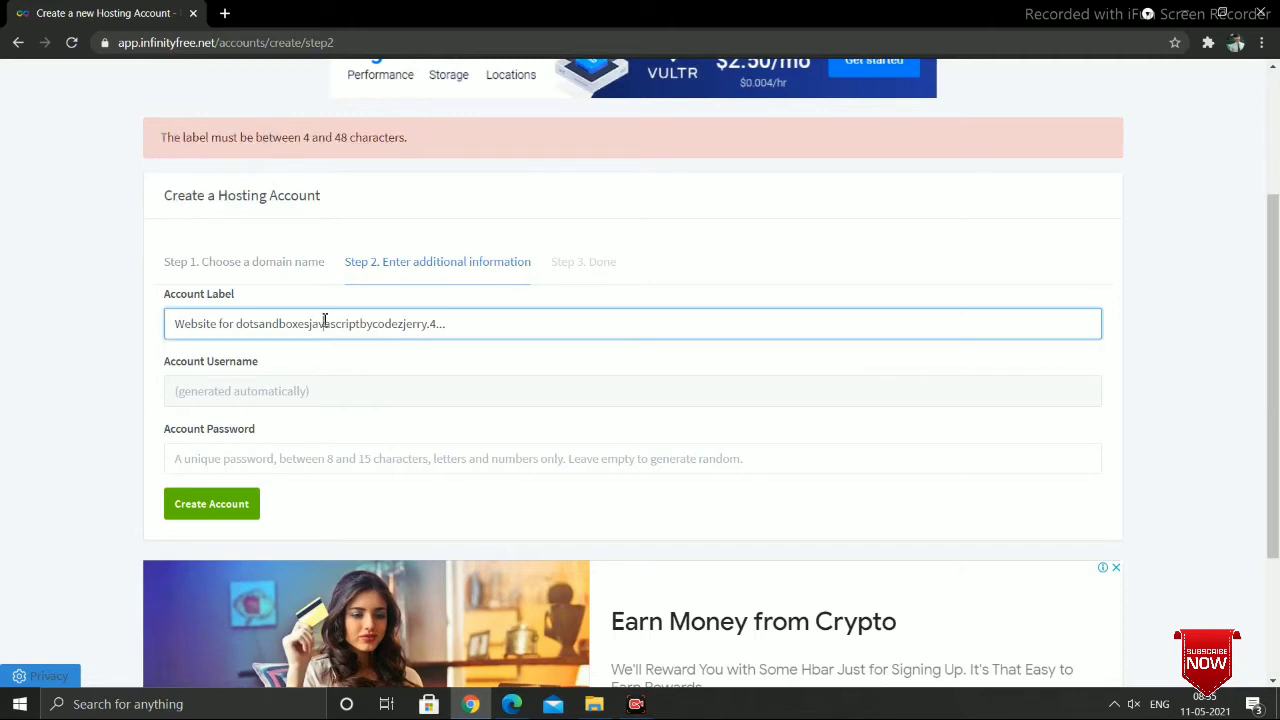
scroll(349, 414, down, 2)
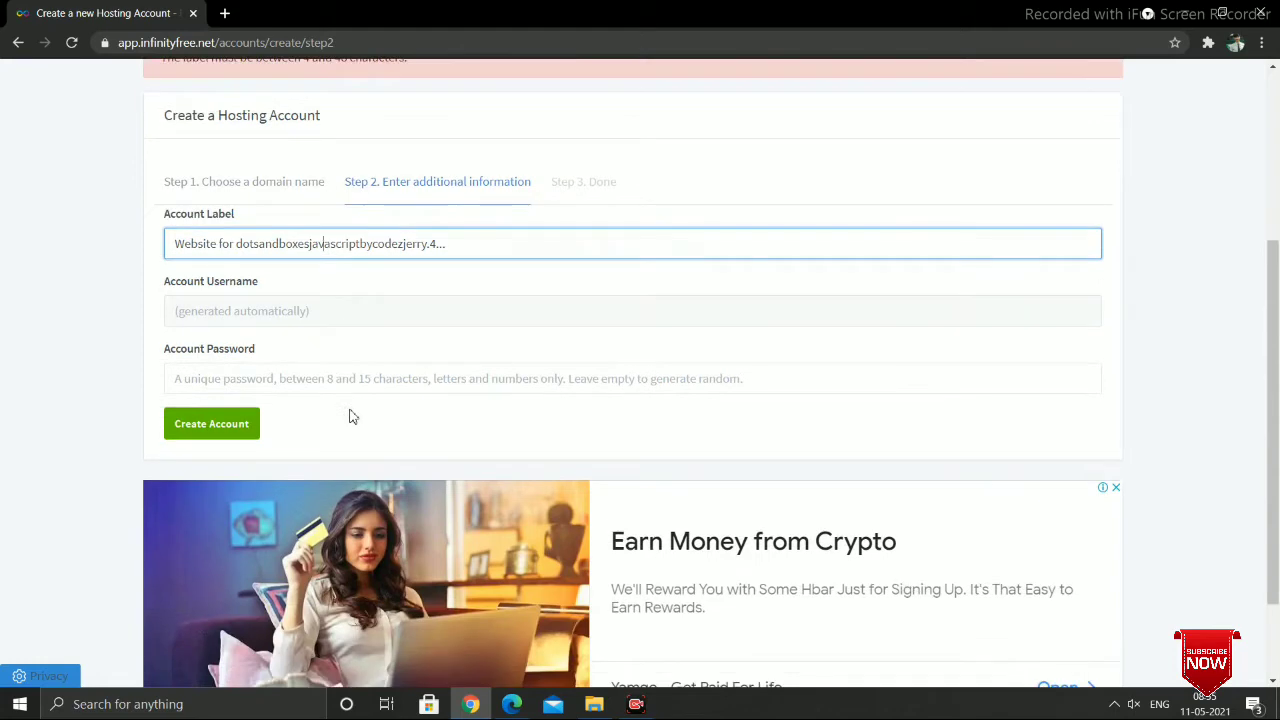
click(270, 217)
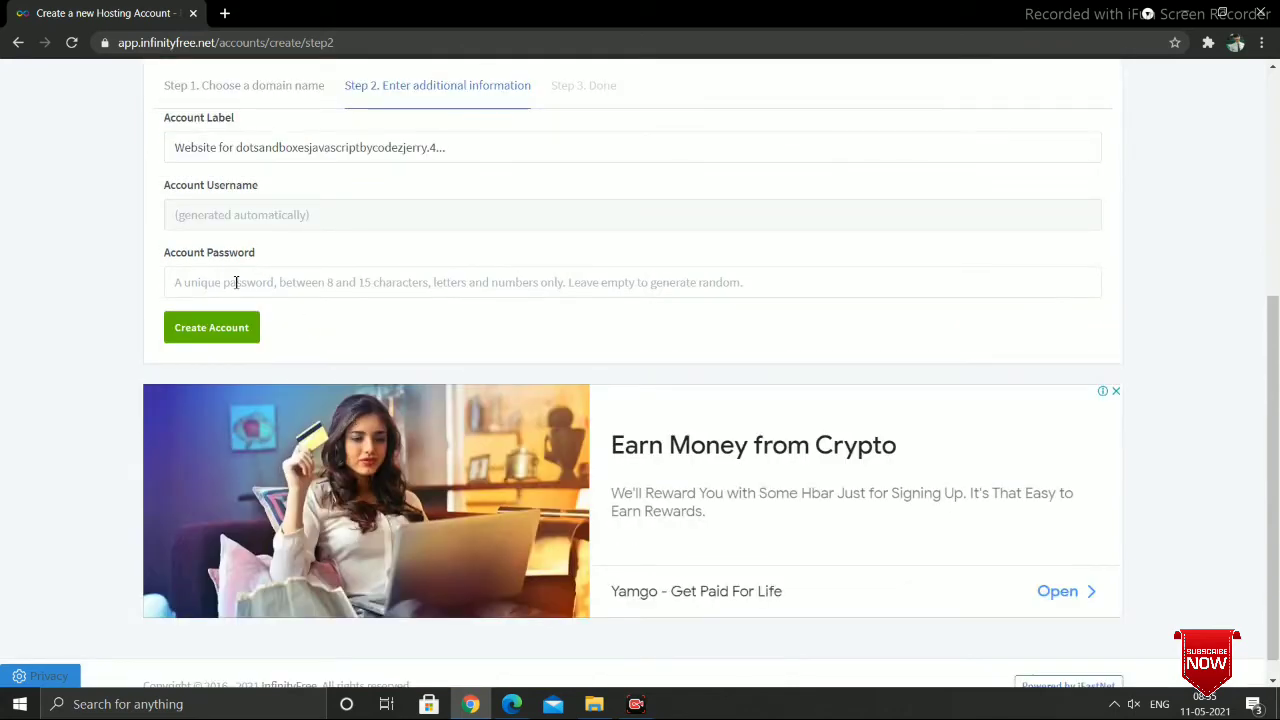
click(226, 334)
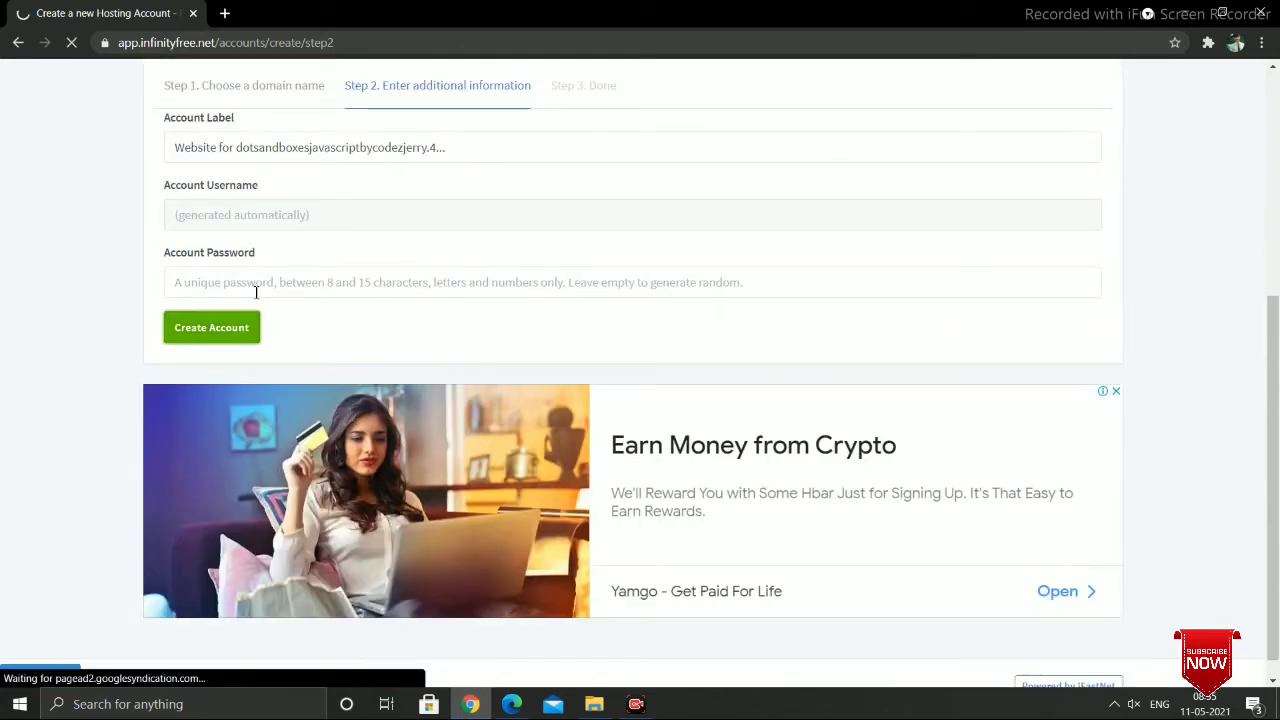
click(256, 292)
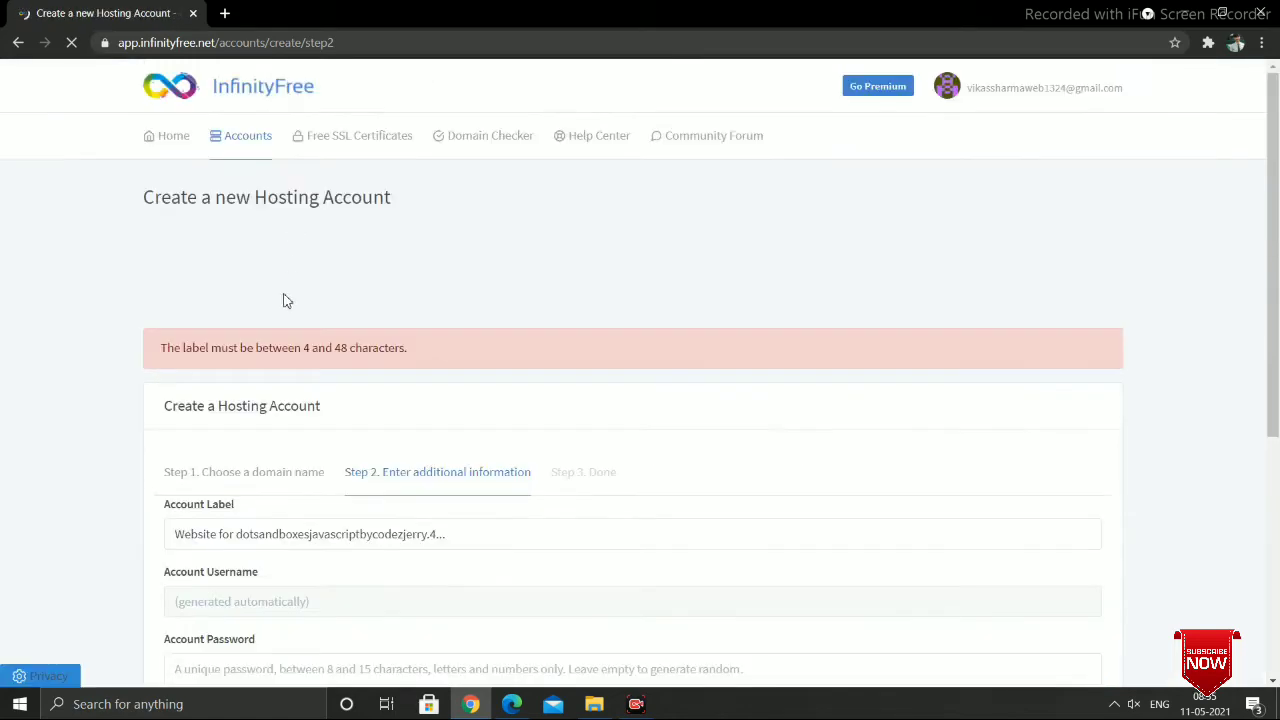
- Examine the error message about the account label and compare it with the label entered in the form
drag(283, 300, 274, 366)
scroll(277, 367, down, 2)
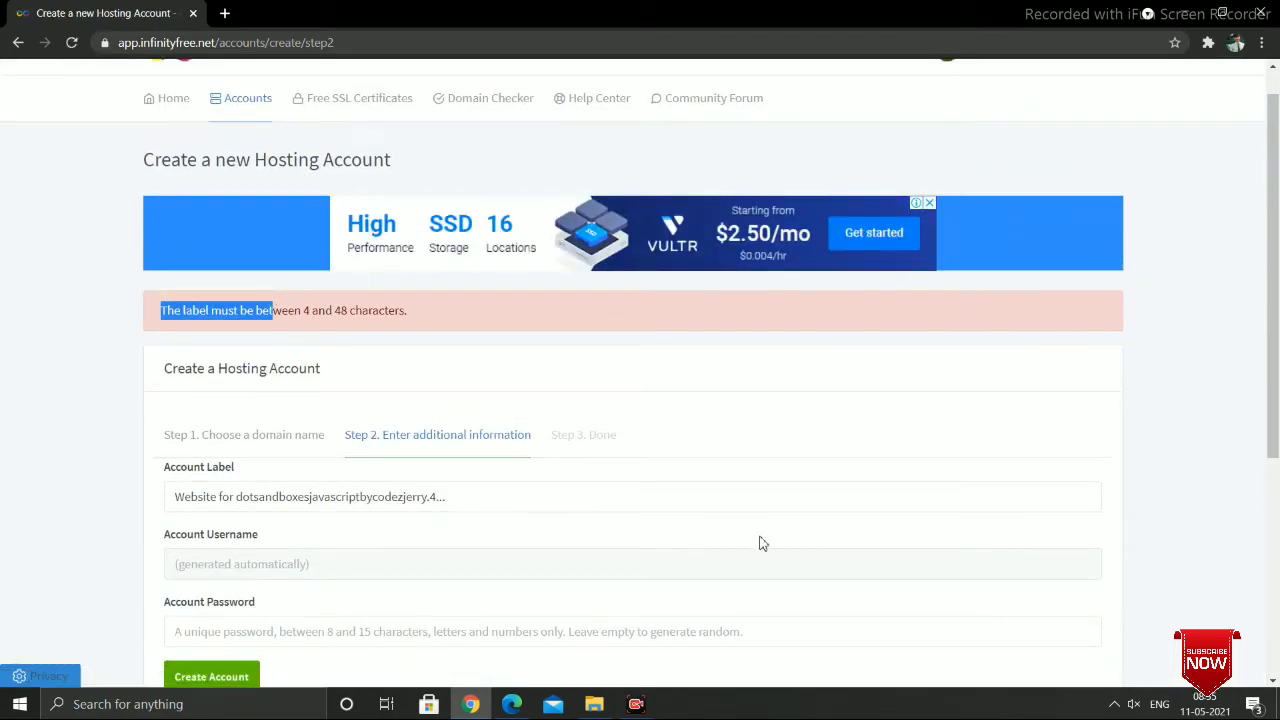
scroll(954, 354, down, 2)
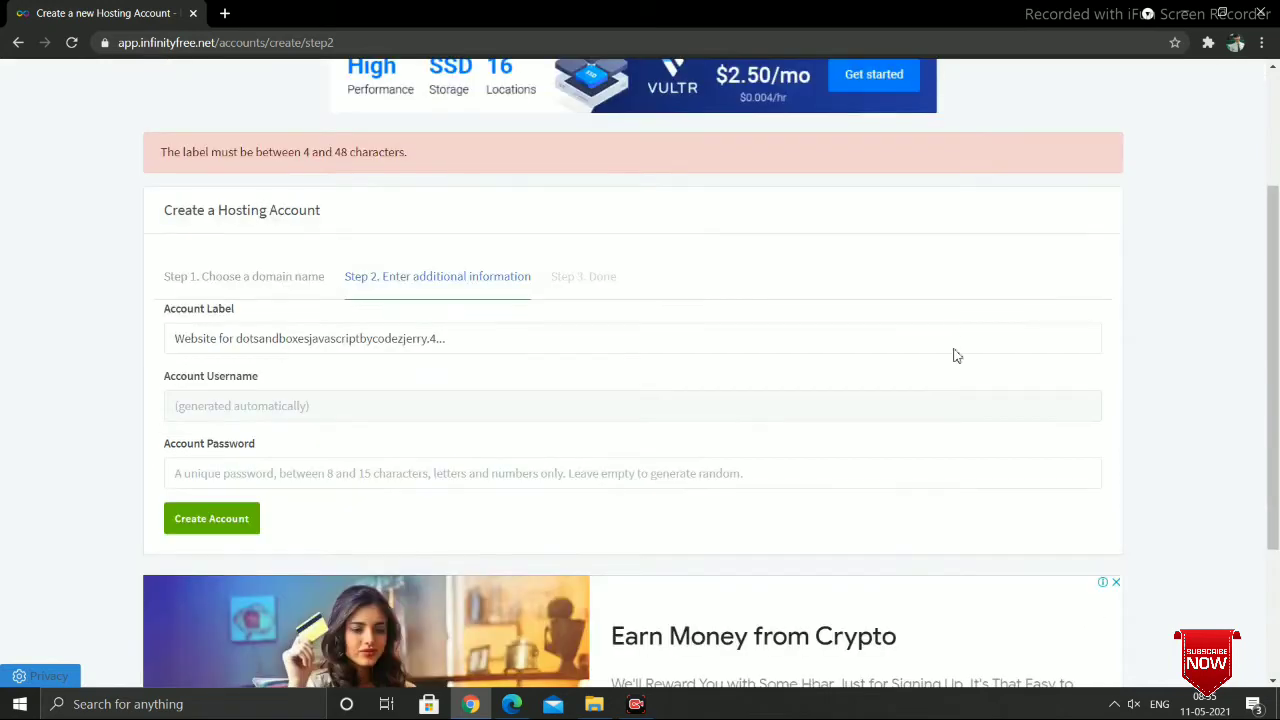
scroll(954, 331, up, 1)
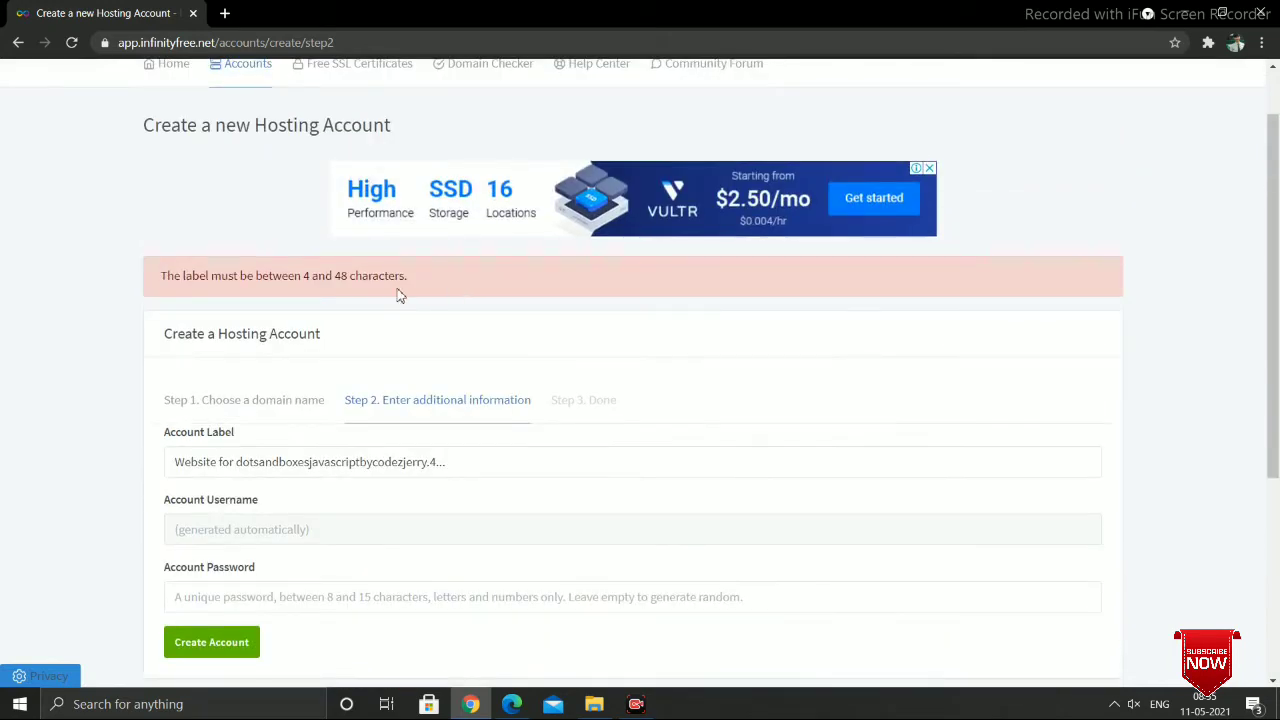
drag(397, 290, 419, 287)
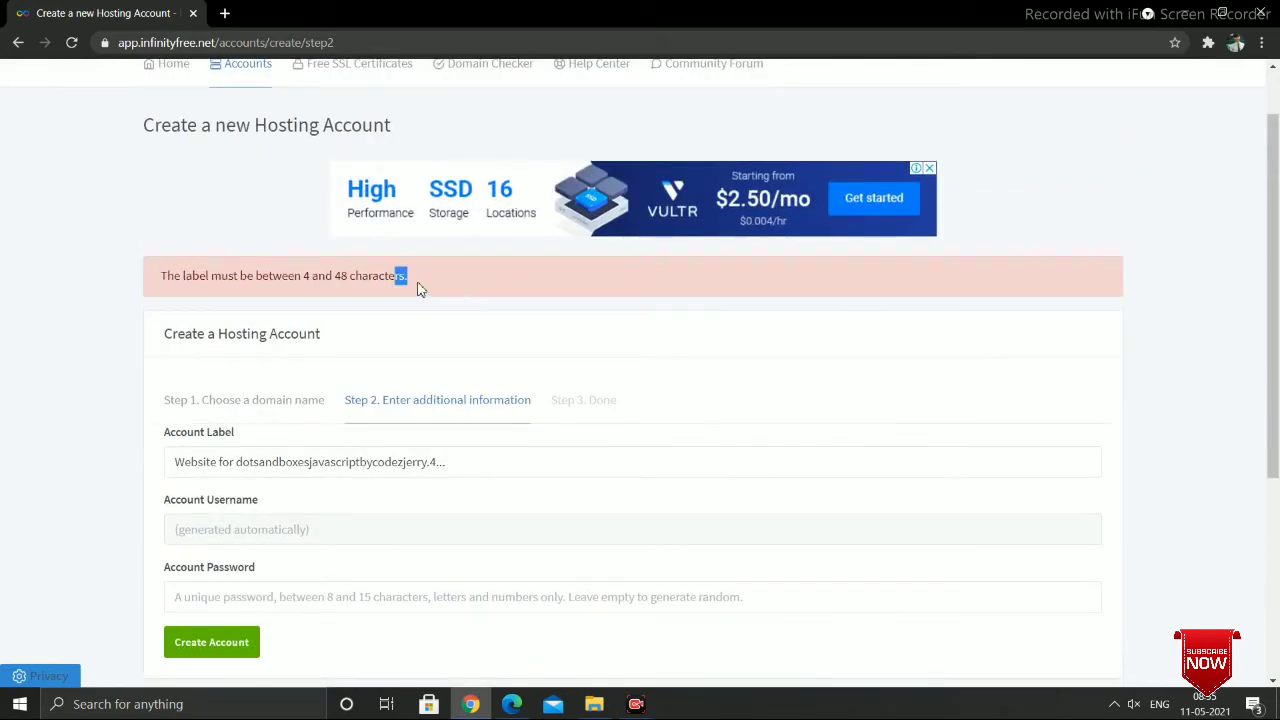
click(166, 281)
drag(166, 281, 456, 287)
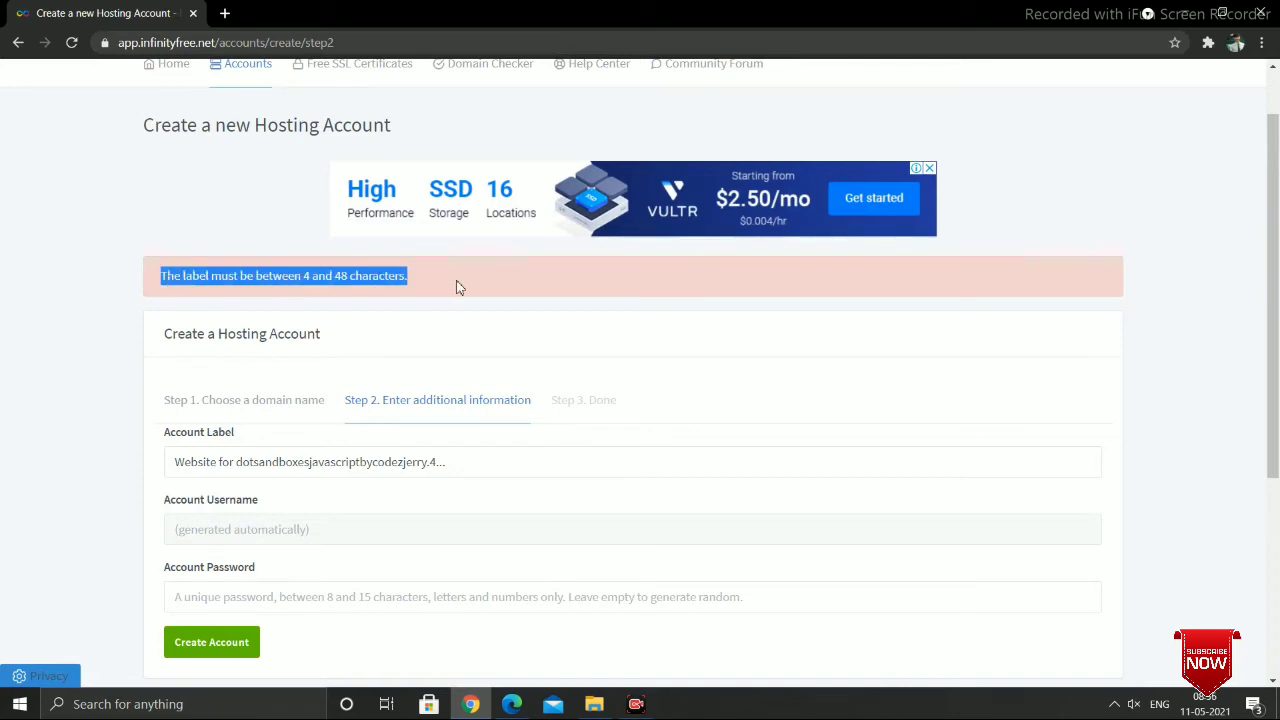
click(456, 287)
scroll(492, 440, down, 1)
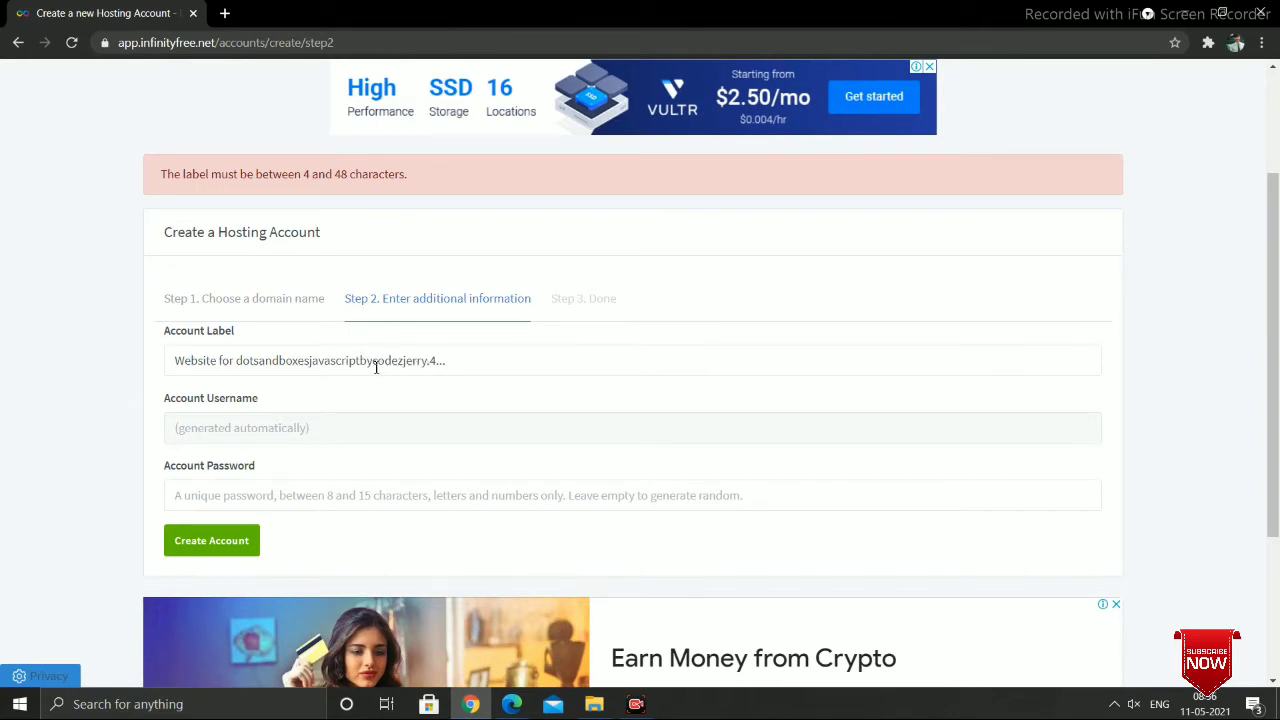
- Shorten the account label to "Website for dotsandboxescodezjerry.4..."
click(376, 366)
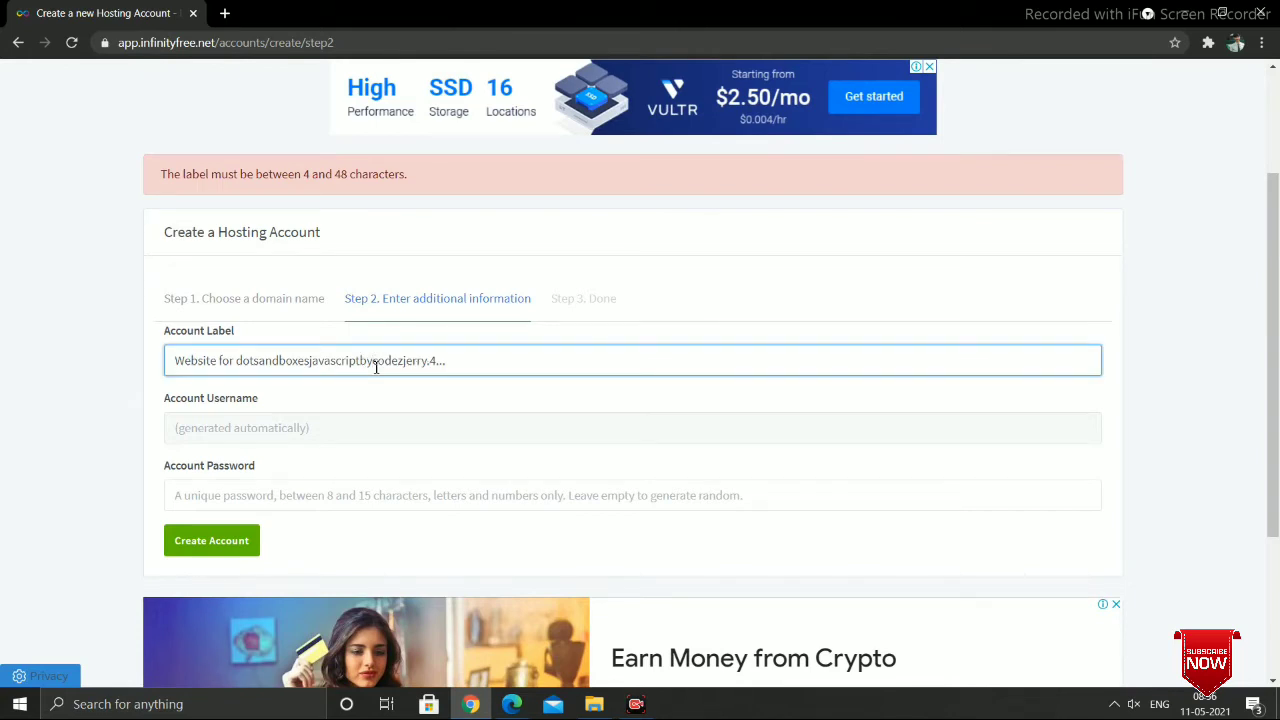
key(BackSpace)
key(BackSpace)
key(BackSpace)
key(BackSpace)
key(BackSpace)
key(BackSpace)
key(BackSpace)
key(BackSpace)
key(BackSpace)
key(BackSpace)
key(BackSpace)
key(BackSpace)
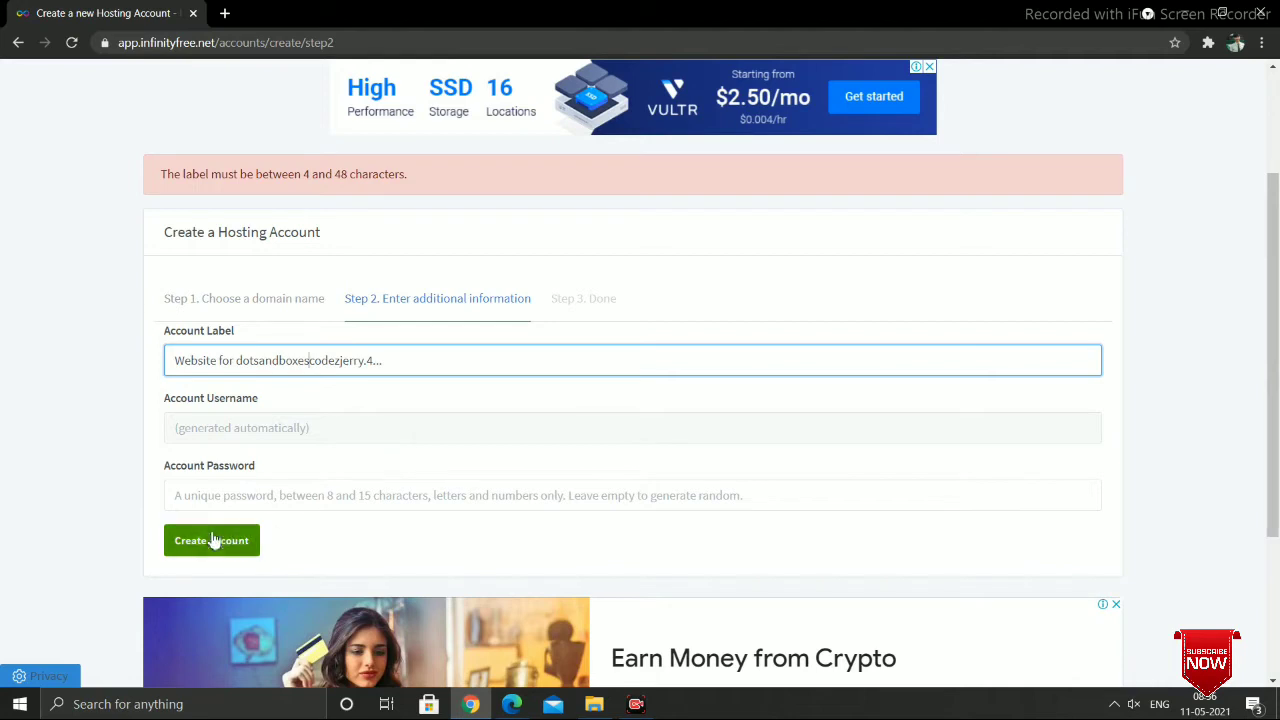
click(268, 433)
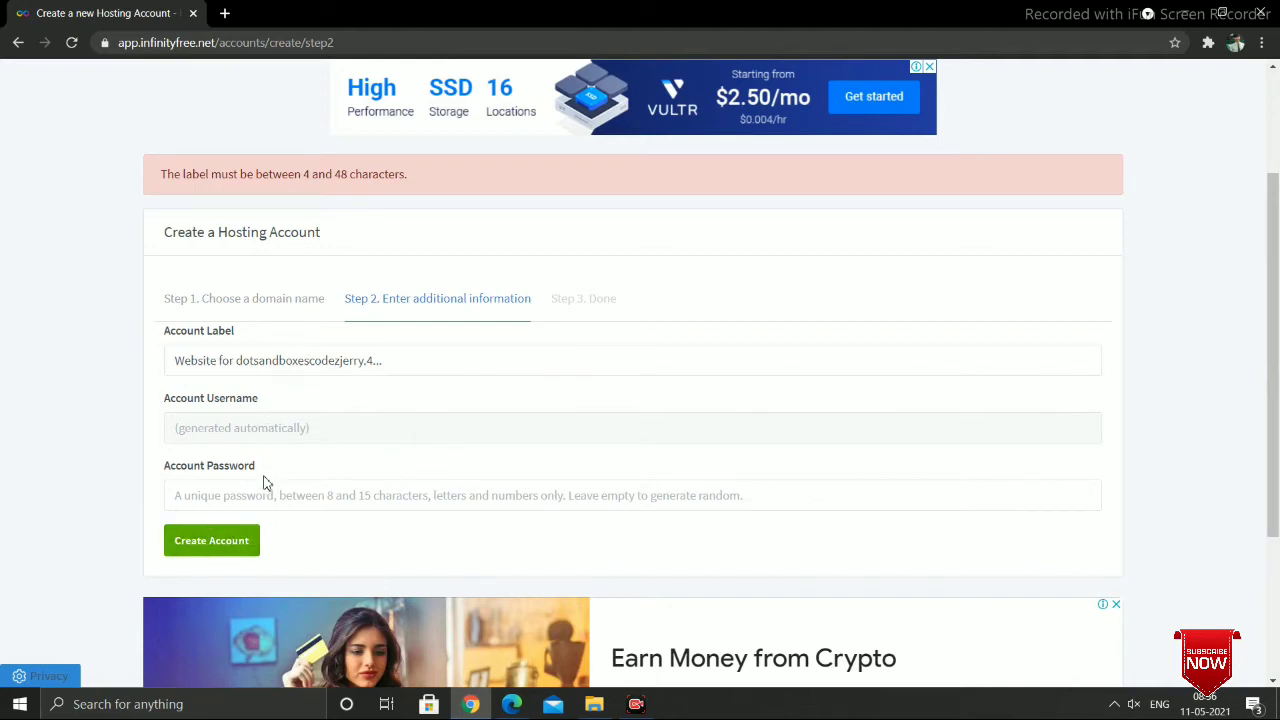
- Create the hosting account and open it in the client area
click(225, 556)
click(225, 556)
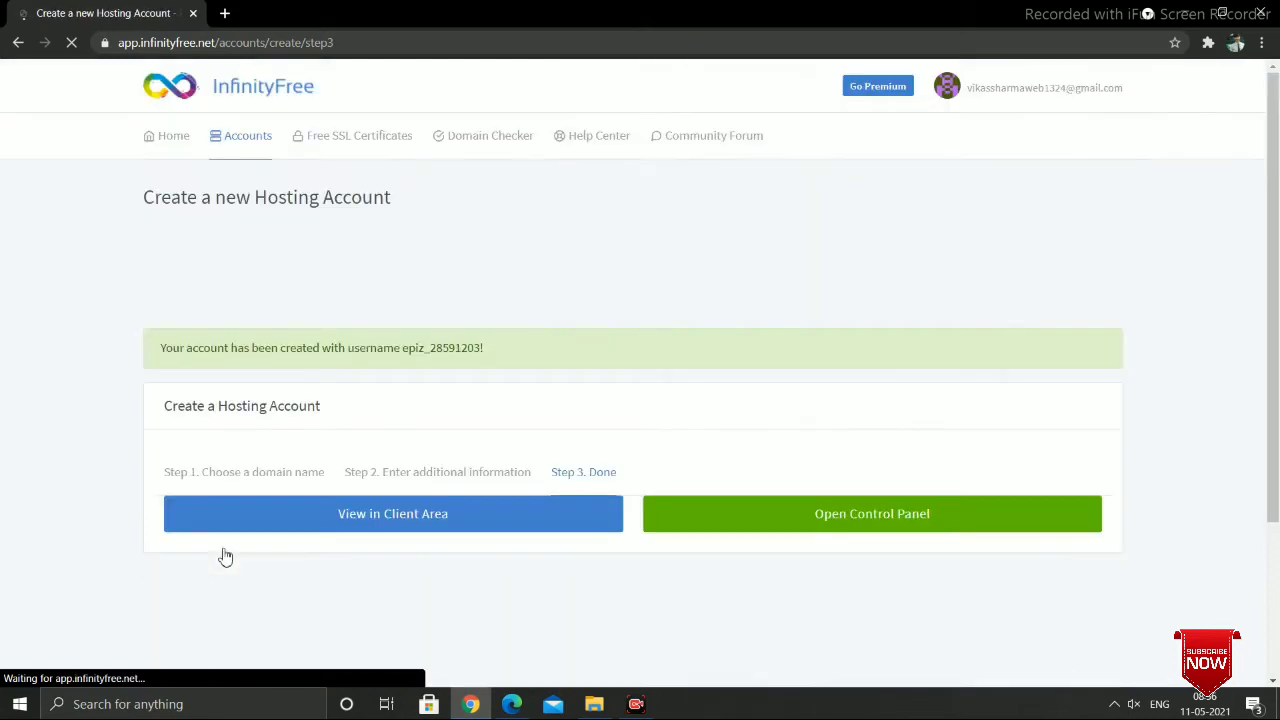
scroll(417, 416, down, 2)
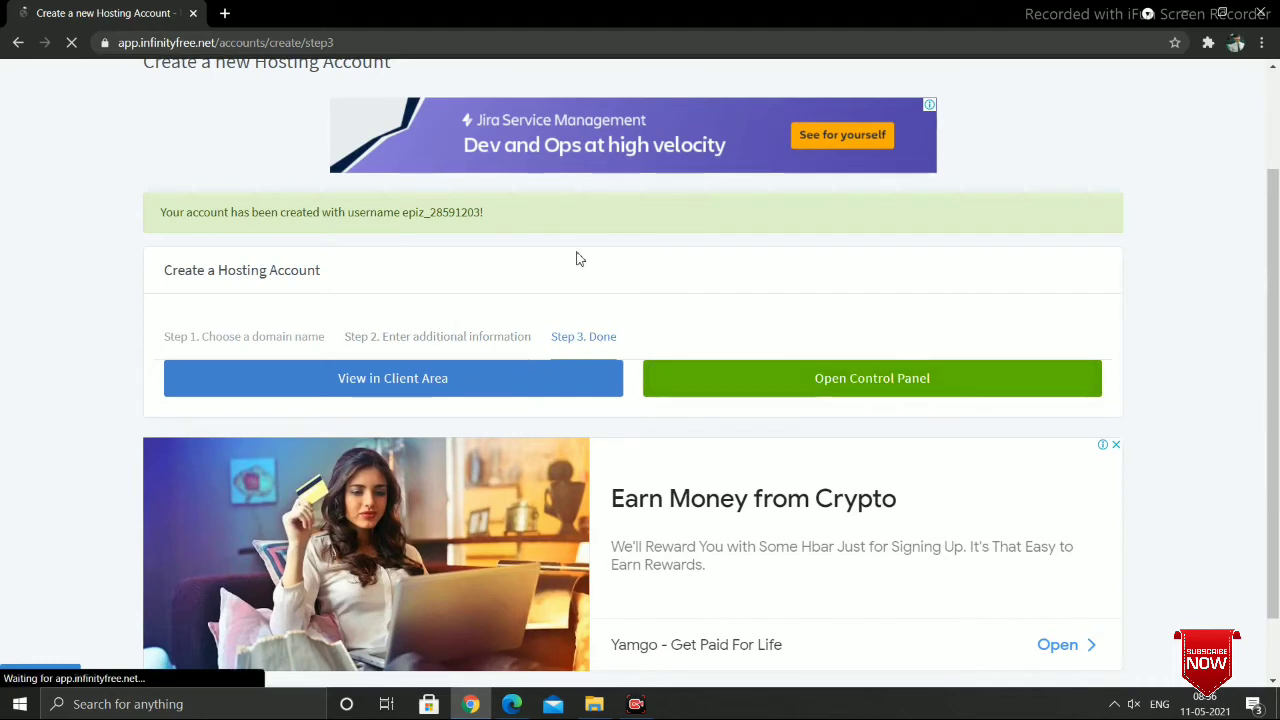
scroll(486, 281, down, 2)
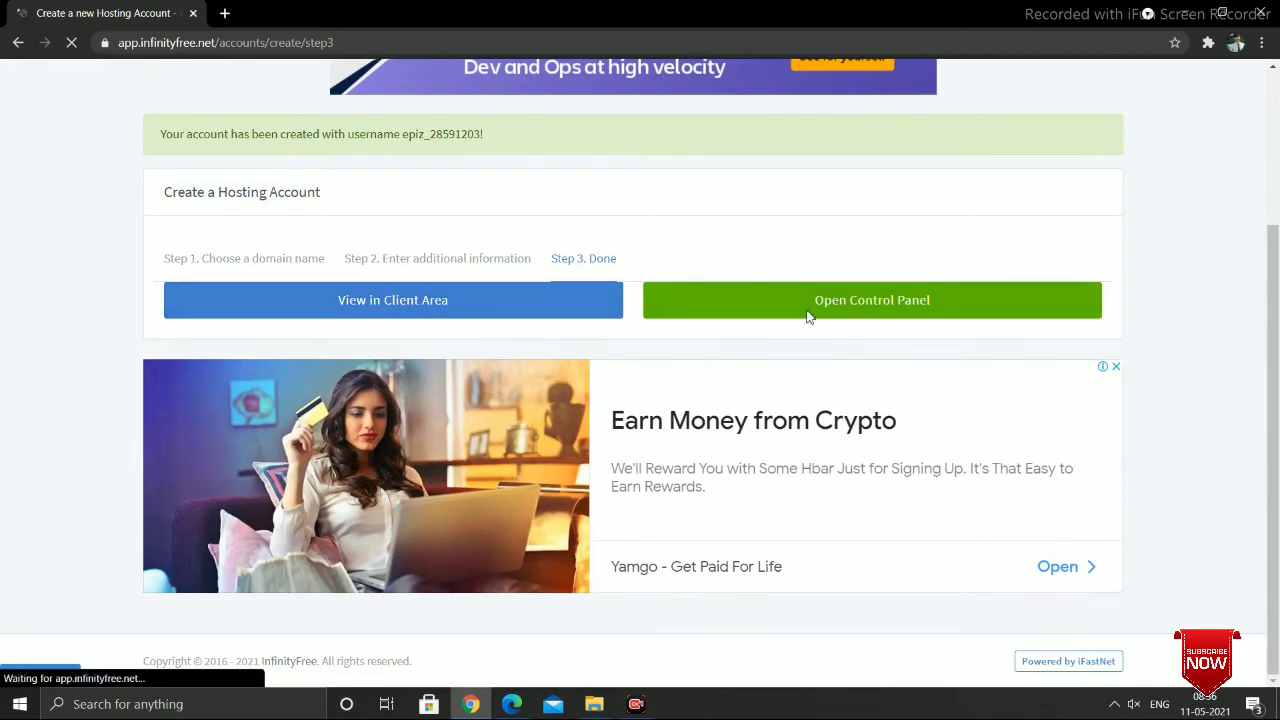
click(482, 308)
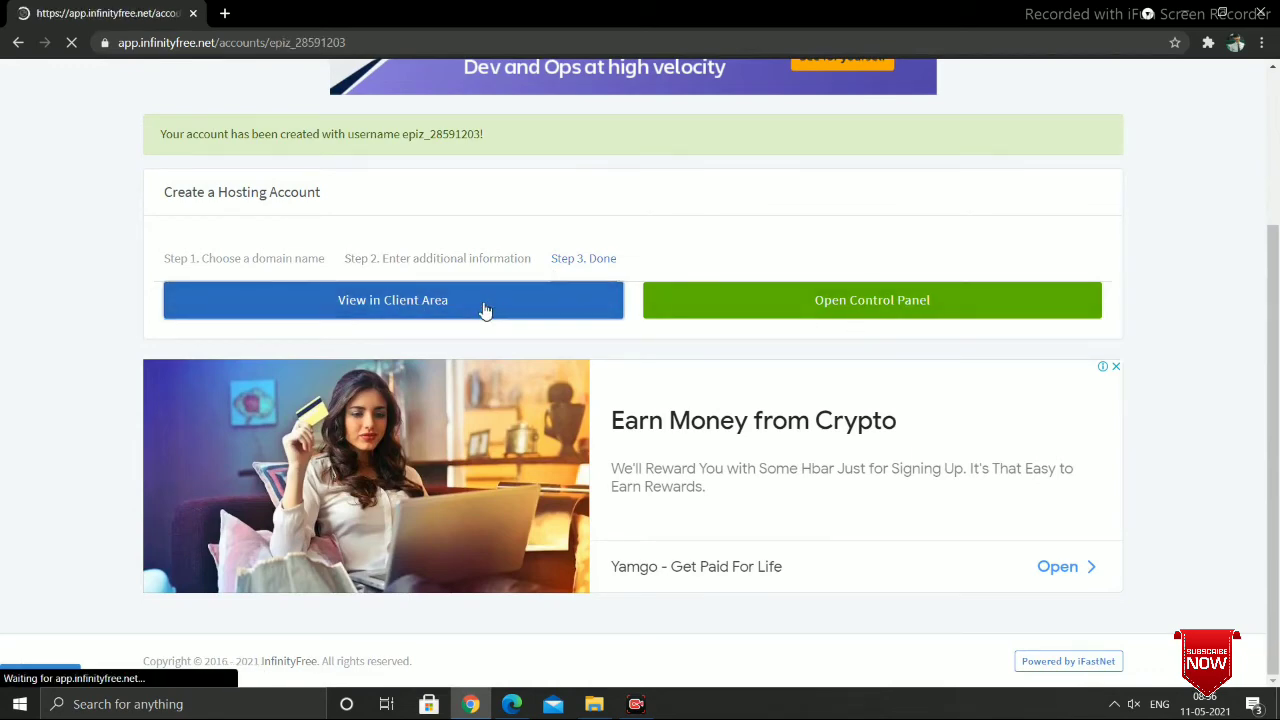
- Review the new hosting account's details, including its username, label, main domain and creation date
scroll(451, 391, down, 3)
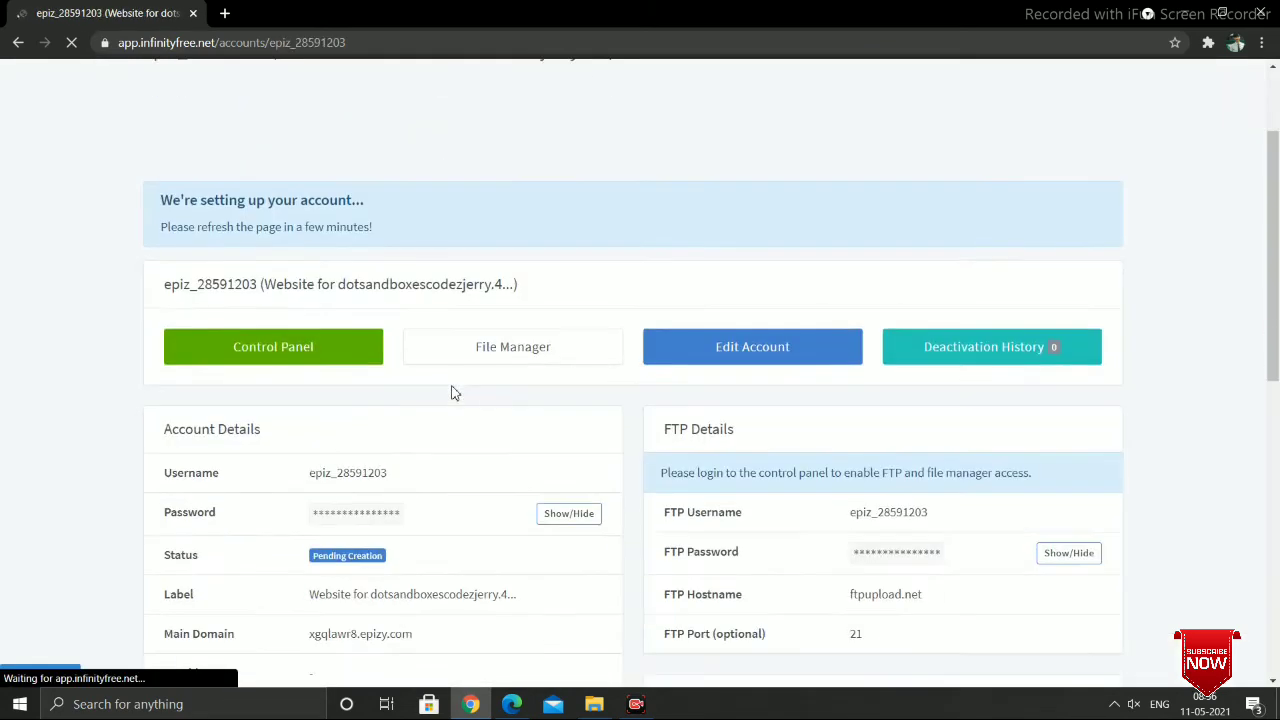
scroll(451, 391, down, 1)
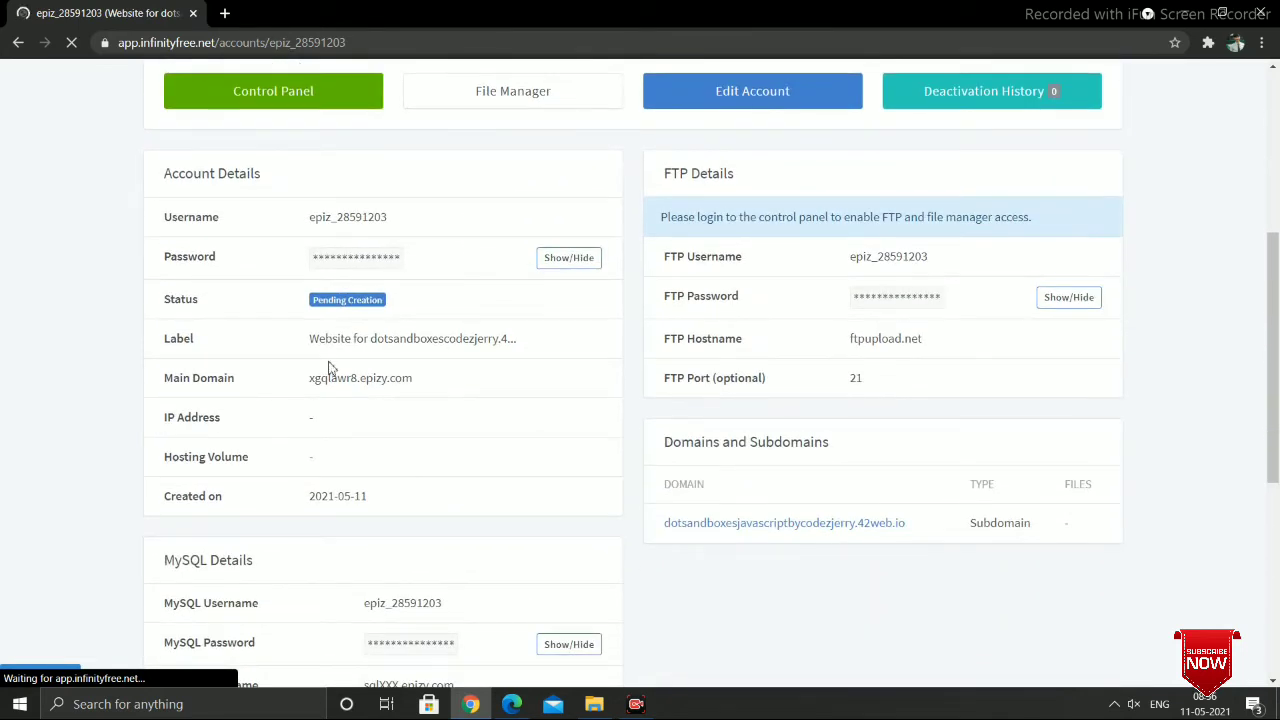
drag(392, 237, 240, 229)
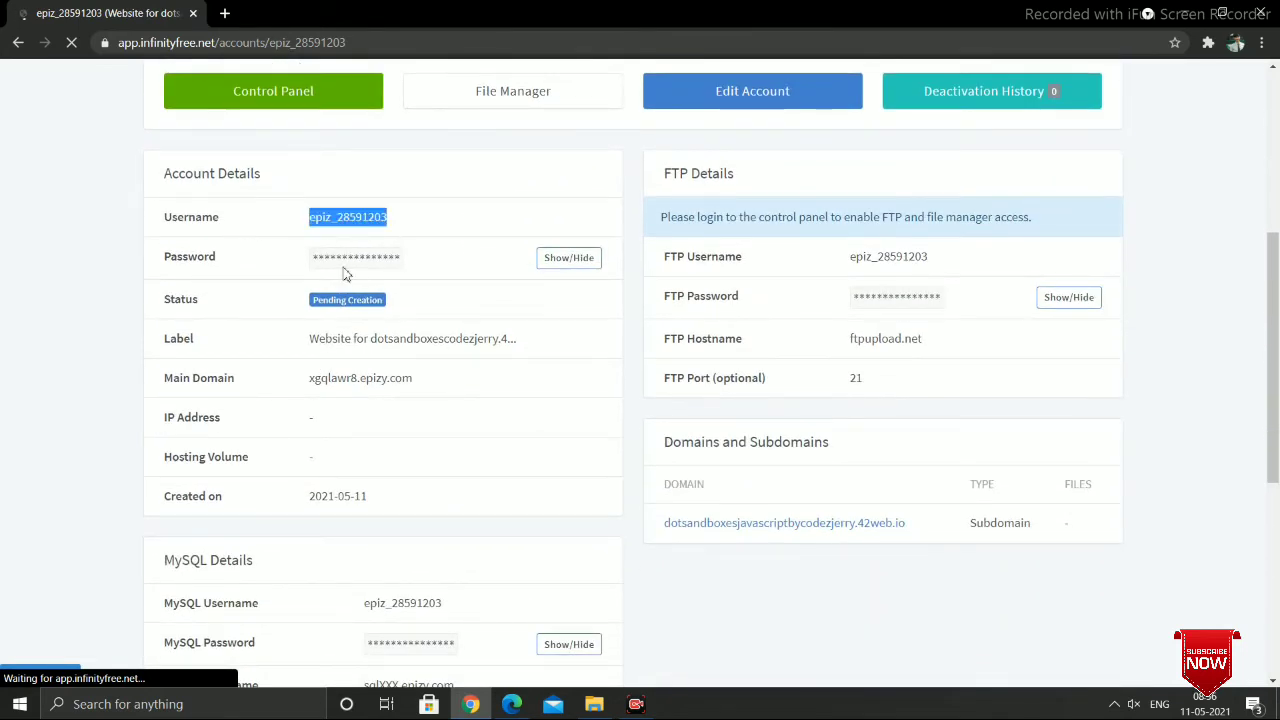
click(420, 296)
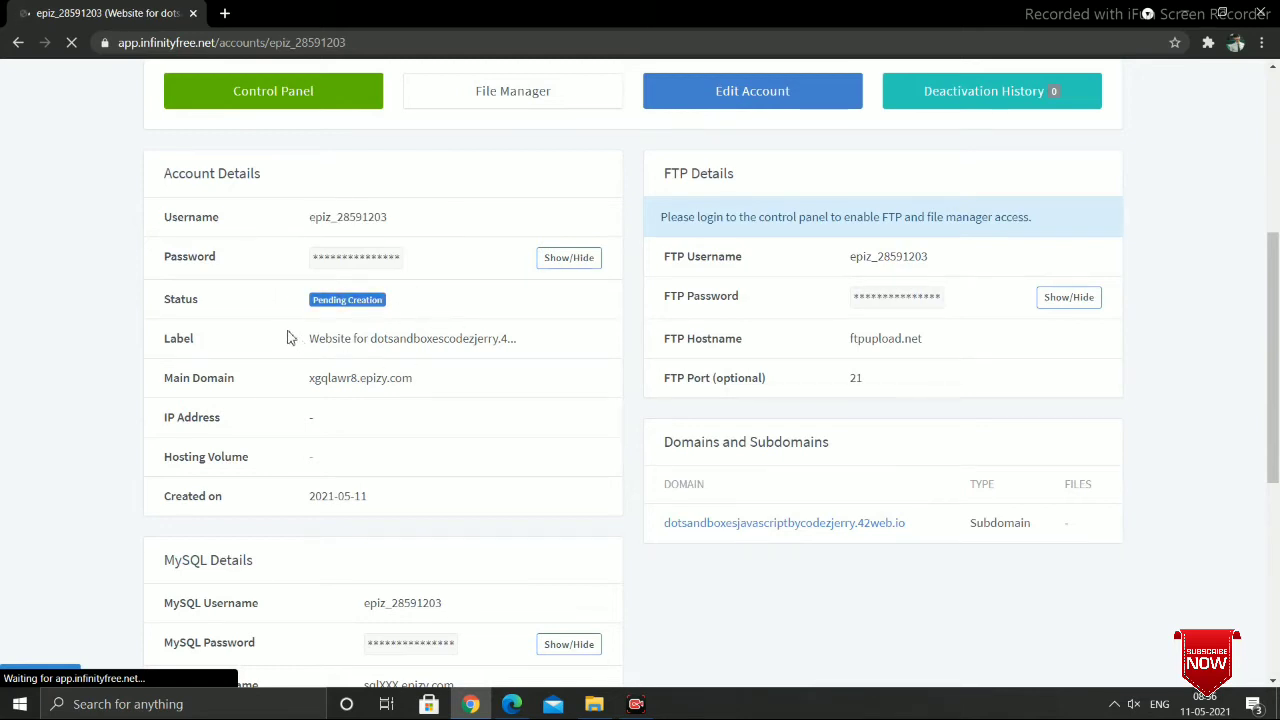
drag(287, 338, 567, 346)
drag(459, 380, 283, 366)
click(400, 509)
drag(400, 509, 286, 485)
click(385, 383)
scroll(385, 385, down, 2)
scroll(632, 172, up, 2)
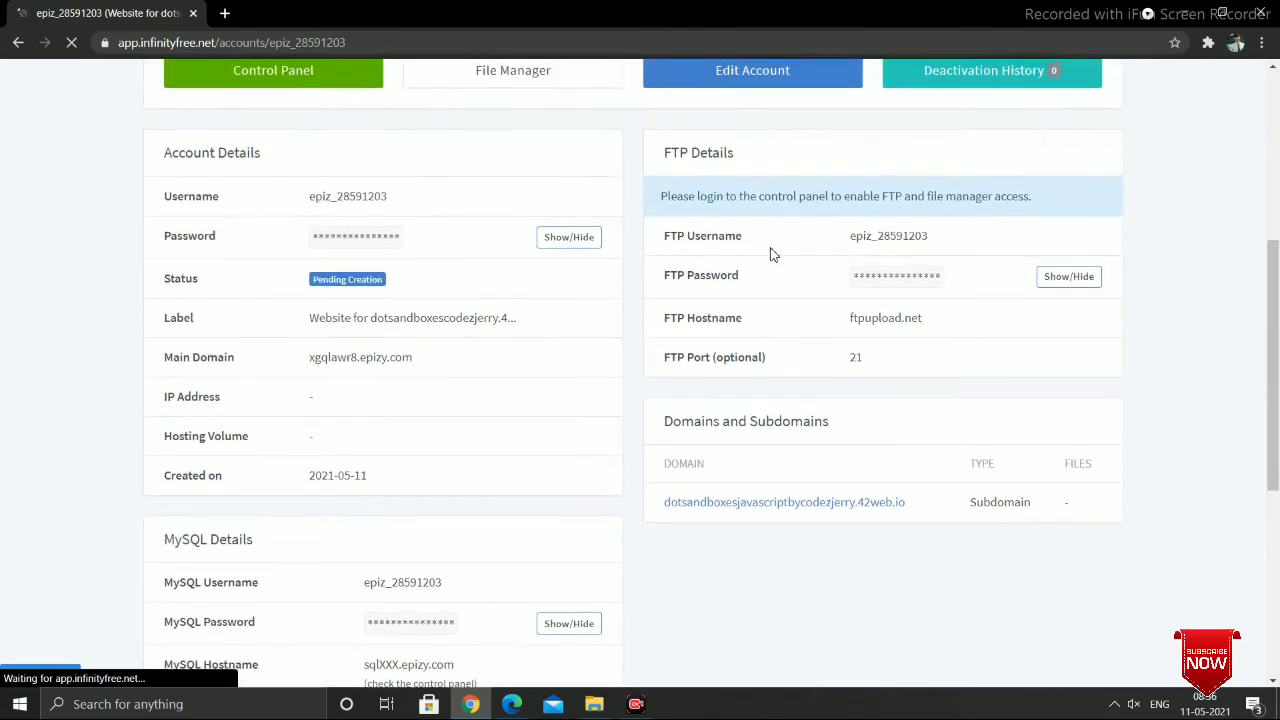
- Review the FTP username, password and port entries in the account's FTP details
drag(763, 248, 649, 243)
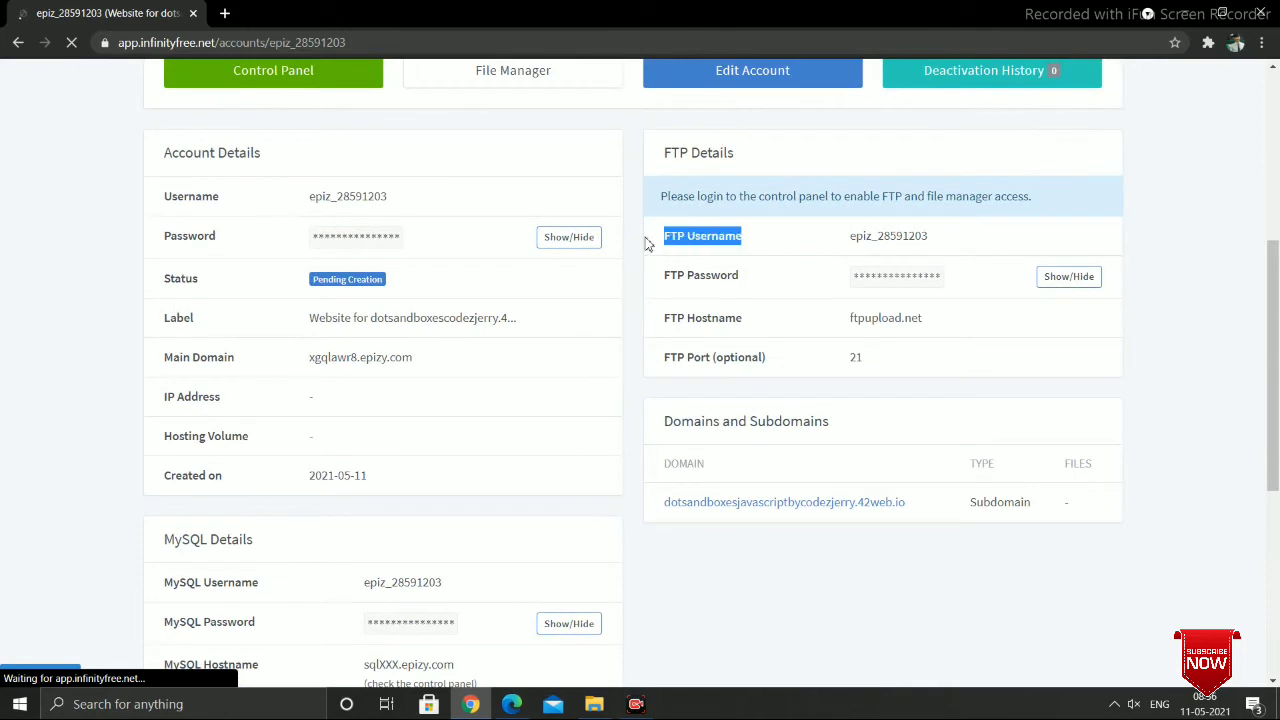
click(675, 286)
drag(675, 286, 777, 308)
drag(776, 371, 634, 366)
click(634, 366)
- Examine the MySQL details and domain list, and check the account's setup notice and status
scroll(632, 370, down, 1)
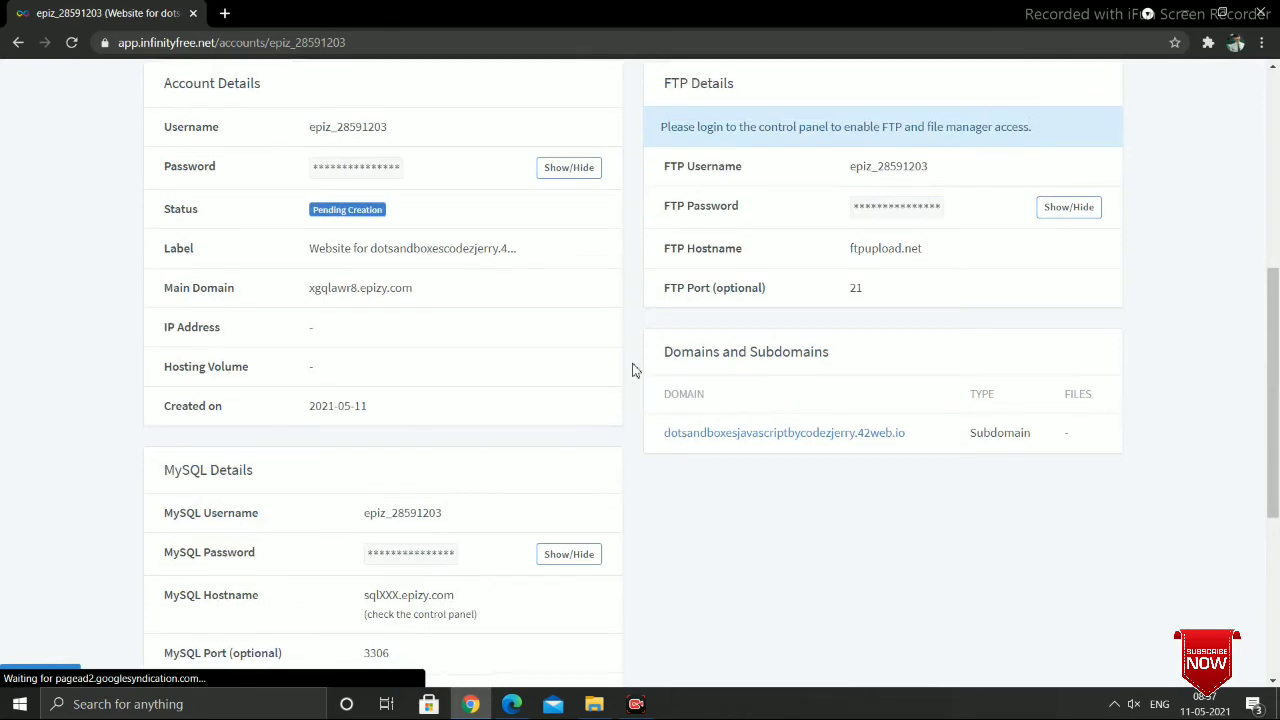
scroll(634, 369, down, 2)
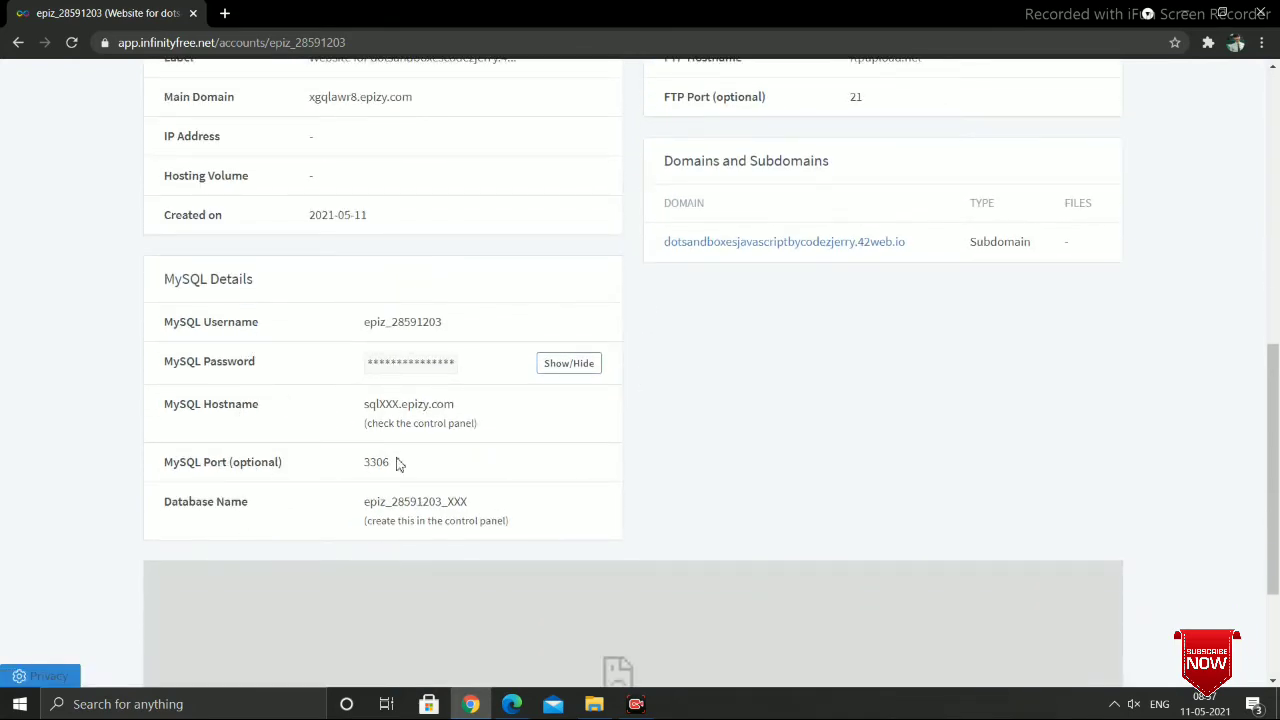
scroll(397, 460, up, 1)
scroll(714, 337, up, 1)
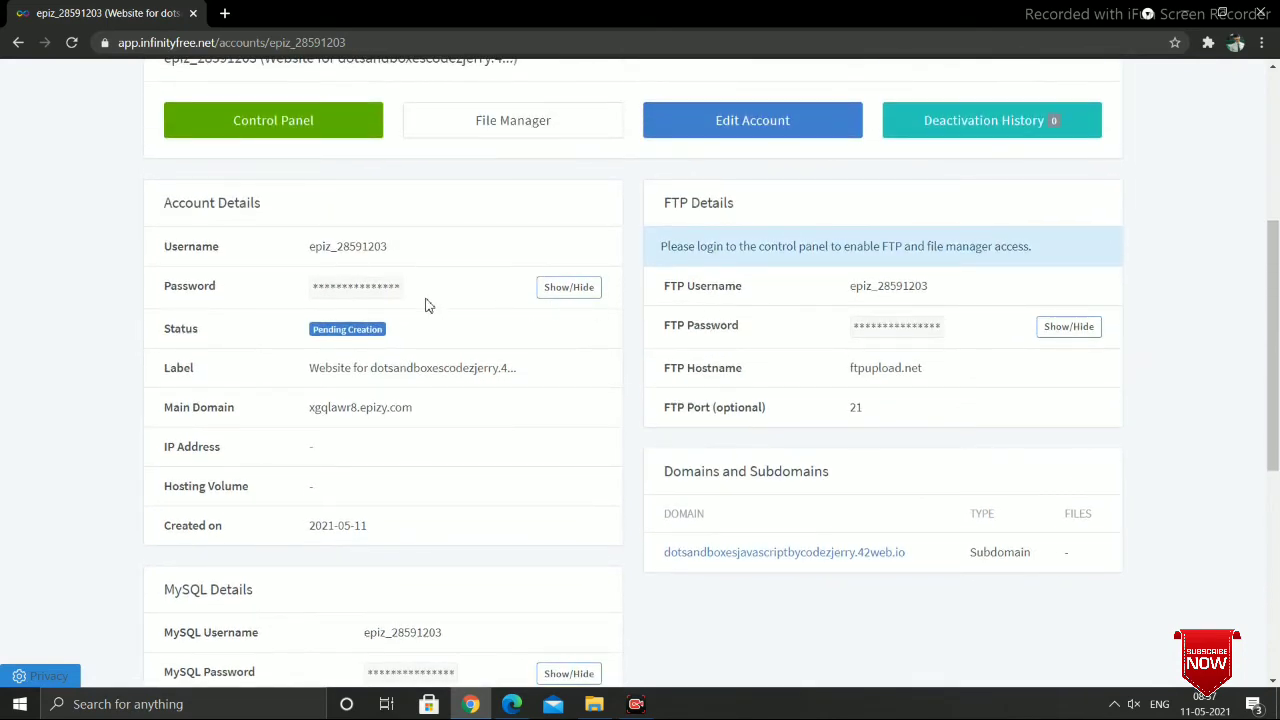
scroll(425, 305, up, 1)
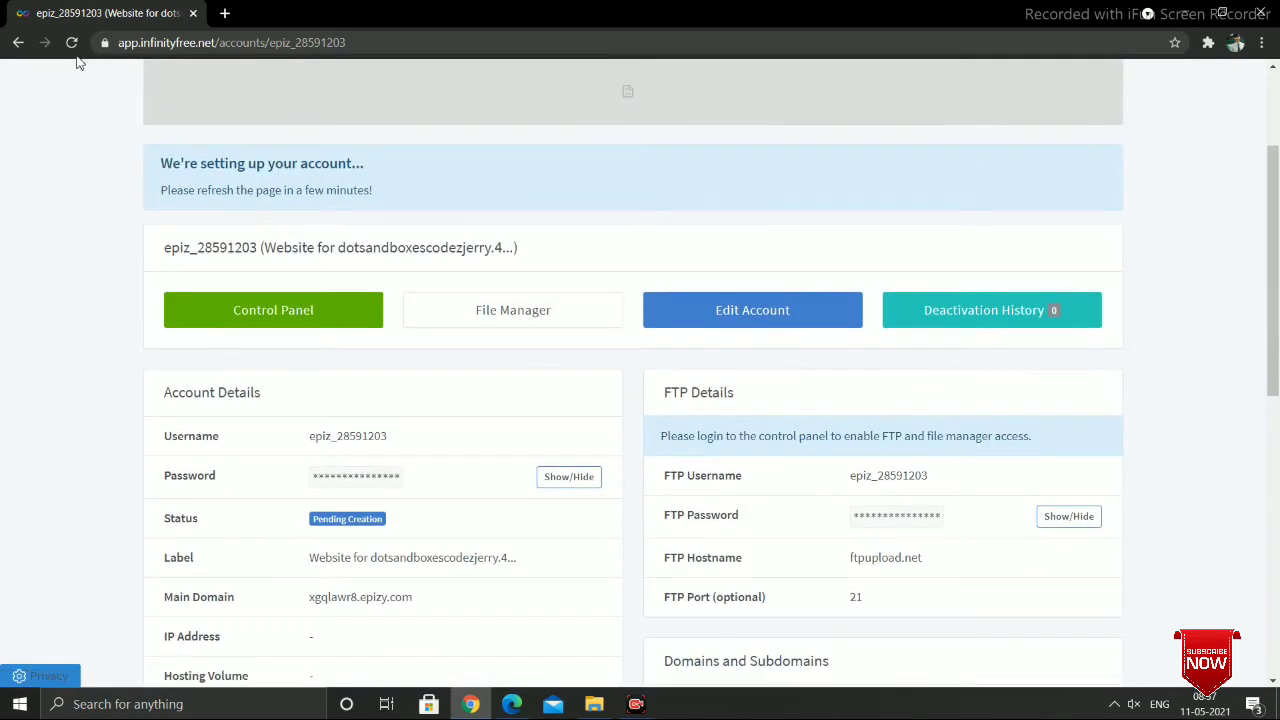
scroll(210, 460, down, 1)
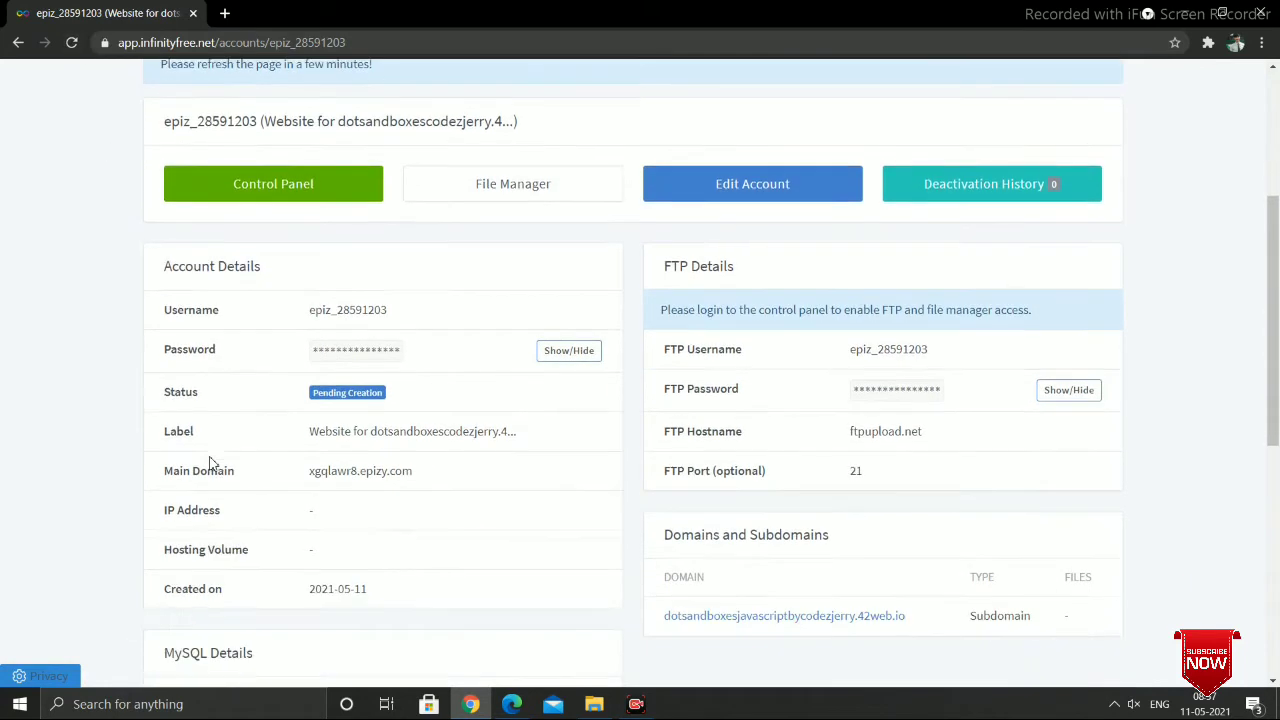
scroll(210, 462, up, 1)
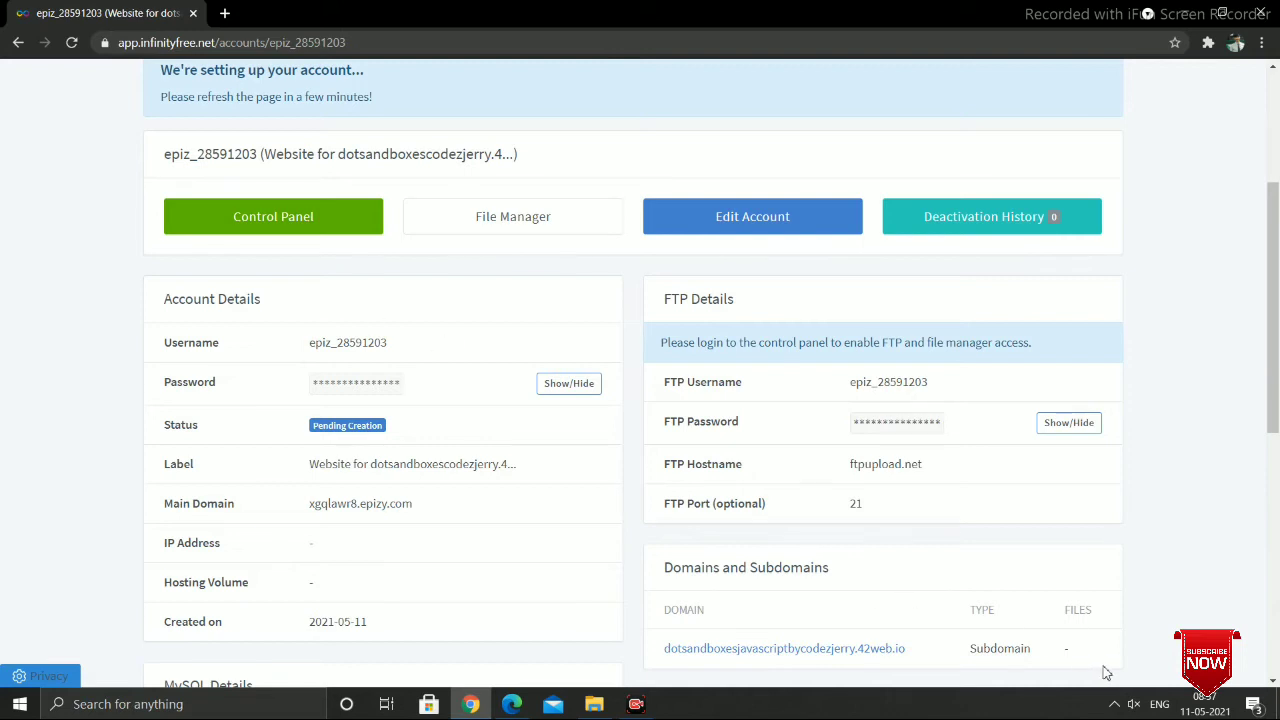
scroll(680, 286, up, 1)
scroll(680, 286, down, 1)
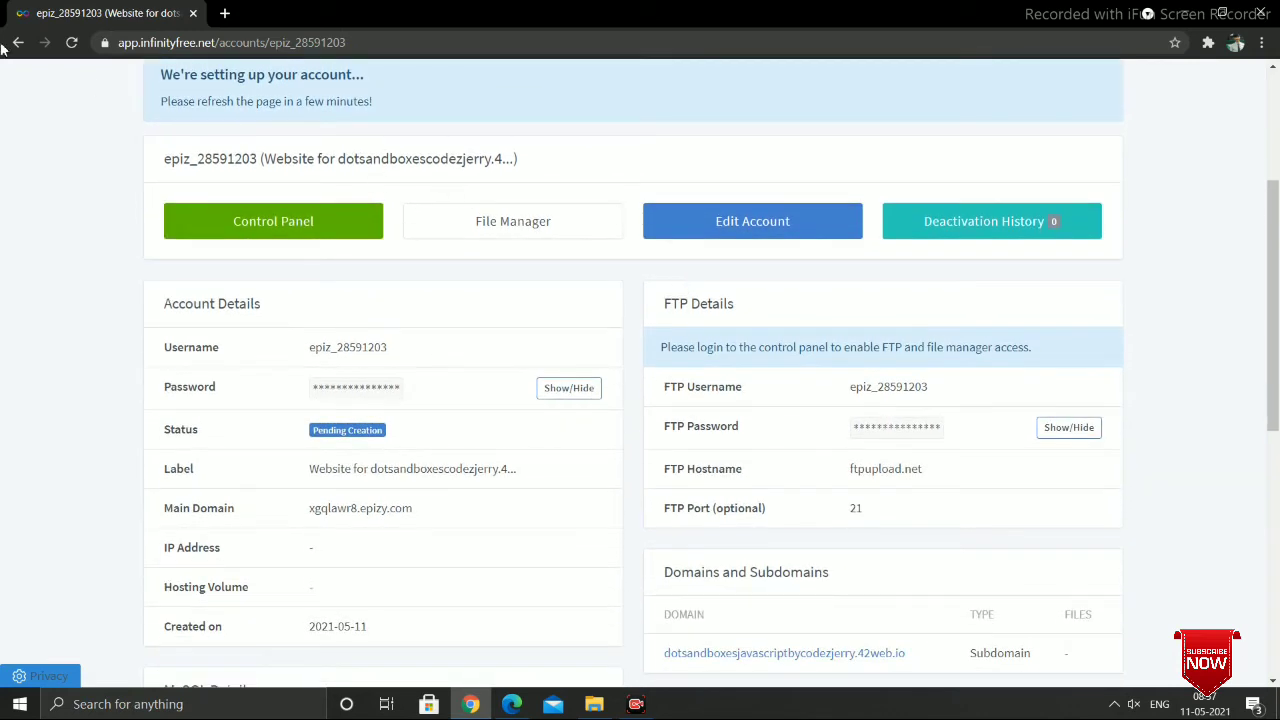
- Refresh the hosting account page and check the account's status, domain information and MySQL details
click(72, 44)
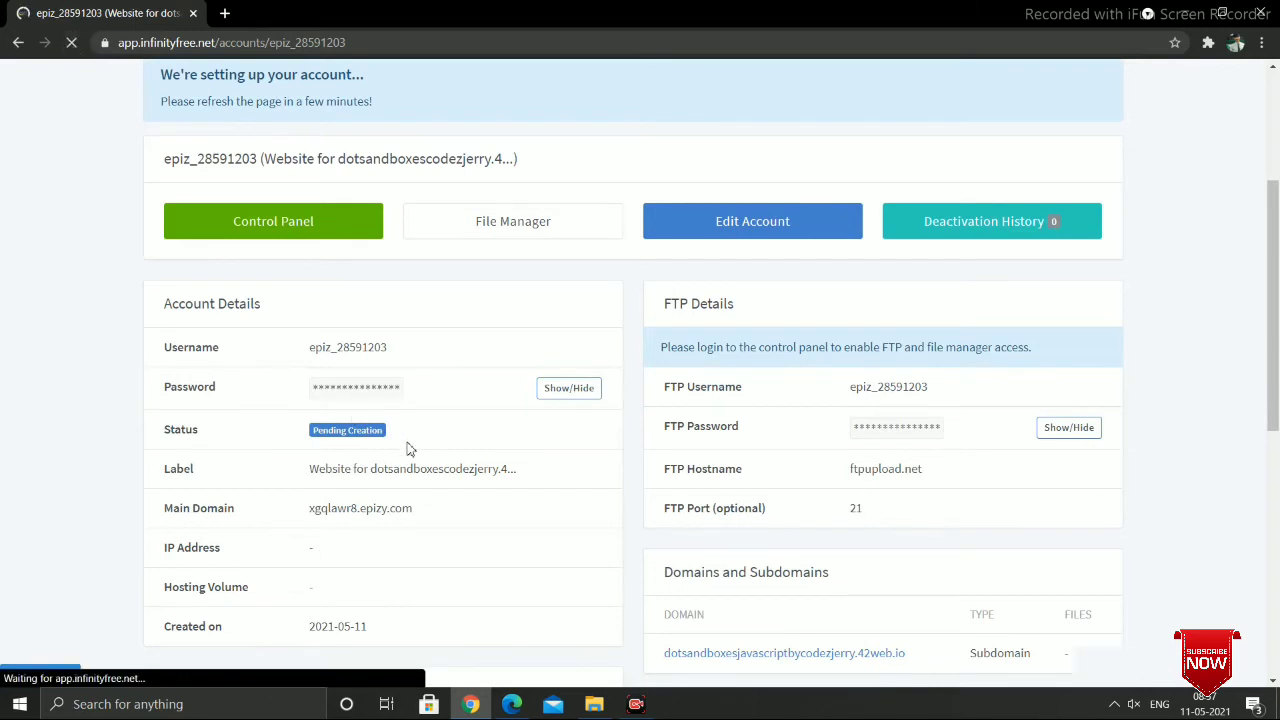
drag(406, 428, 366, 371)
click(366, 371)
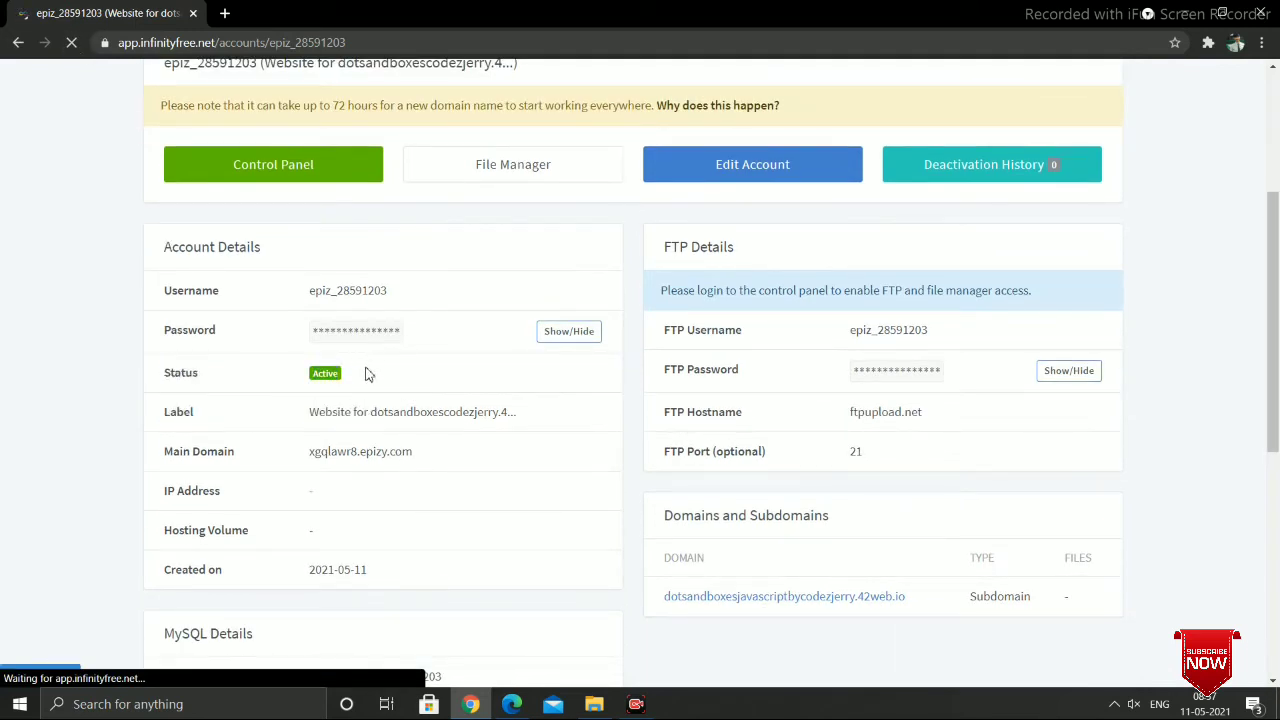
drag(400, 381, 315, 355)
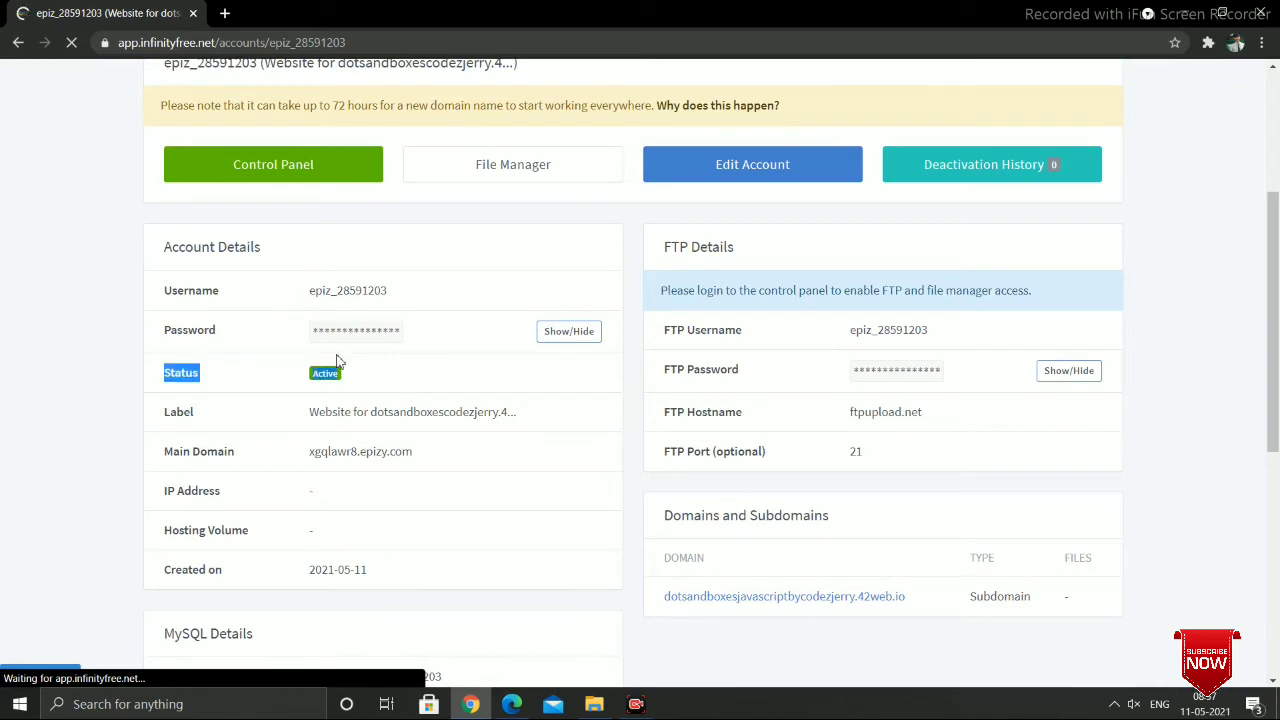
click(369, 380)
scroll(369, 382, down, 1)
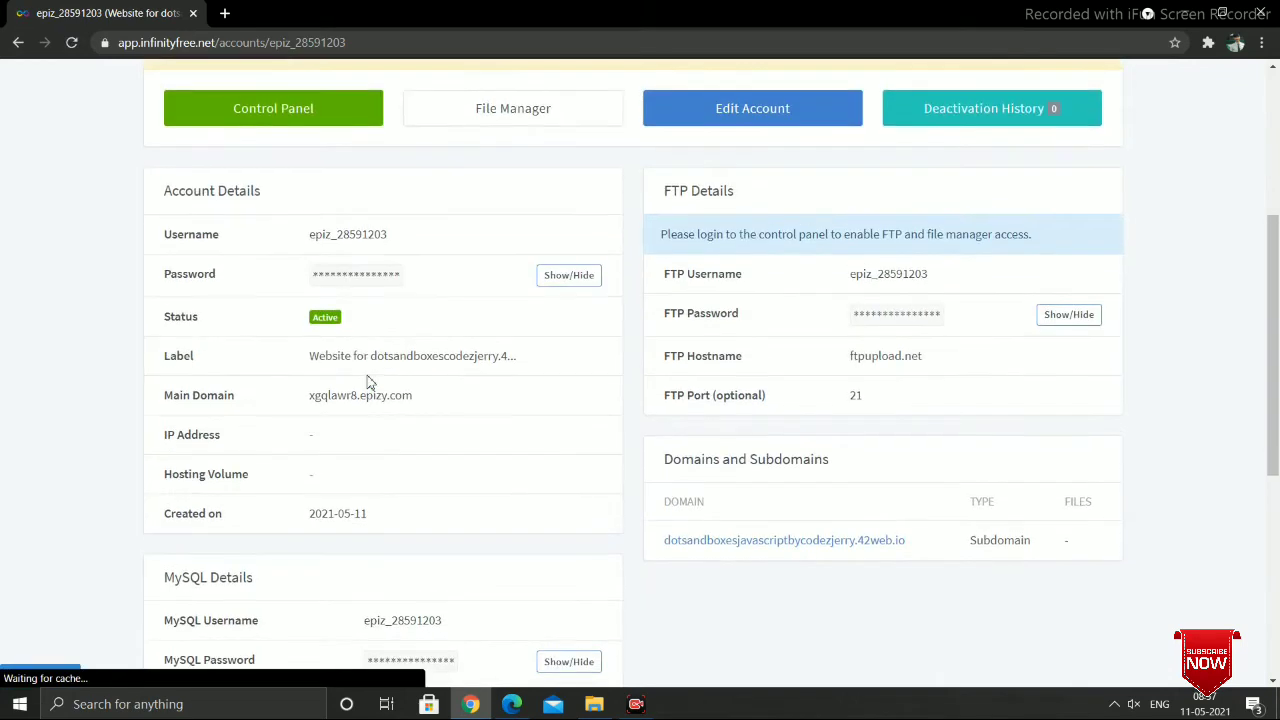
scroll(369, 382, down, 2)
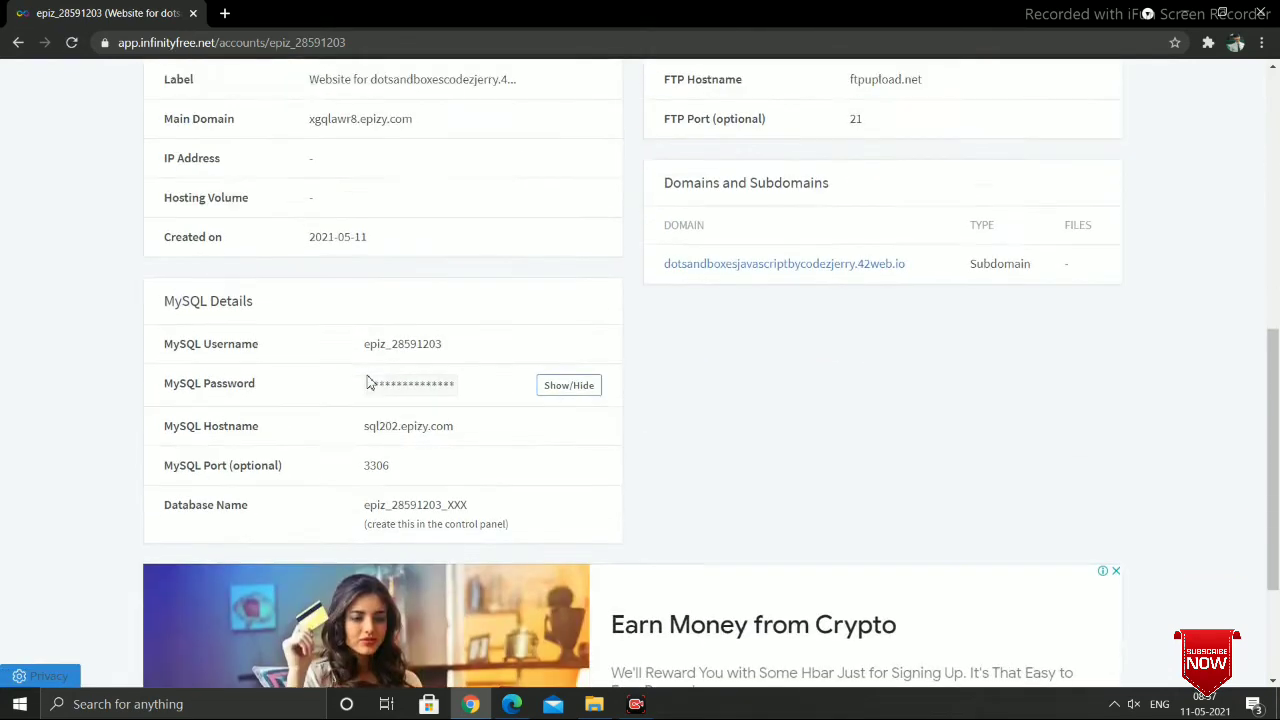
scroll(369, 382, up, 4)
scroll(369, 382, up, 1)
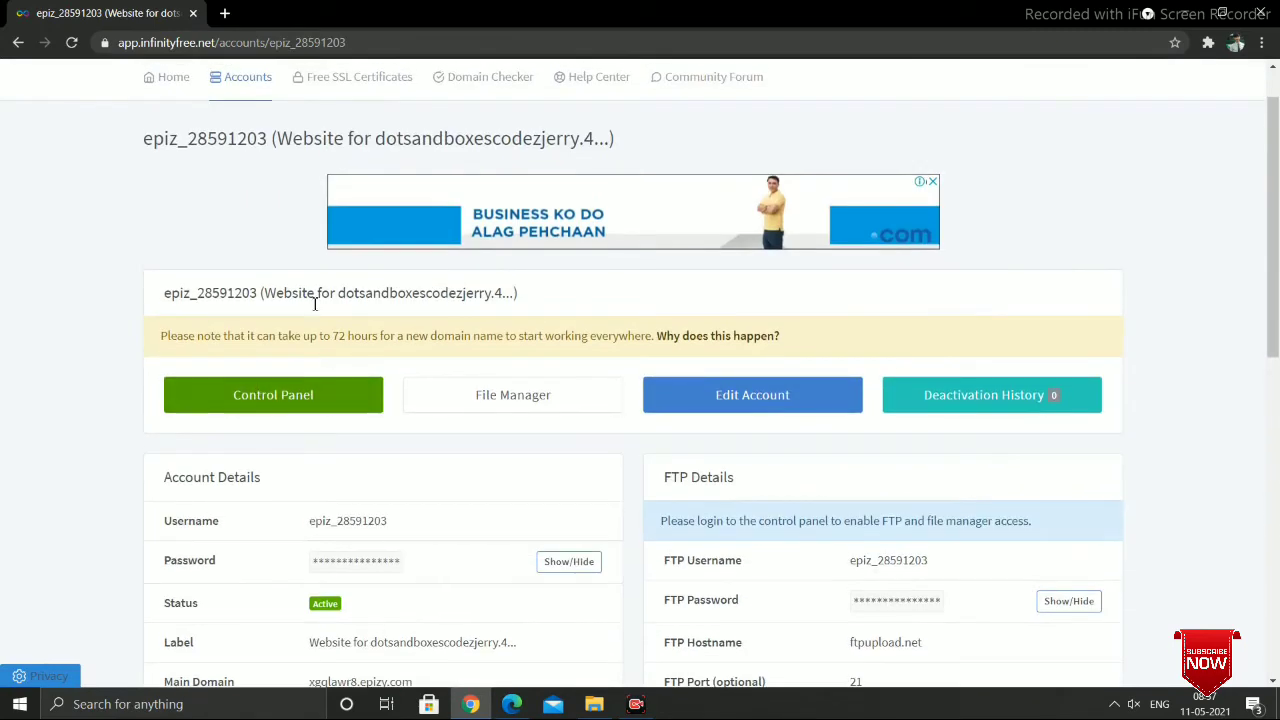
- Try to open the hosting account's file manager from the account page
click(446, 402)
scroll(446, 402, down, 2)
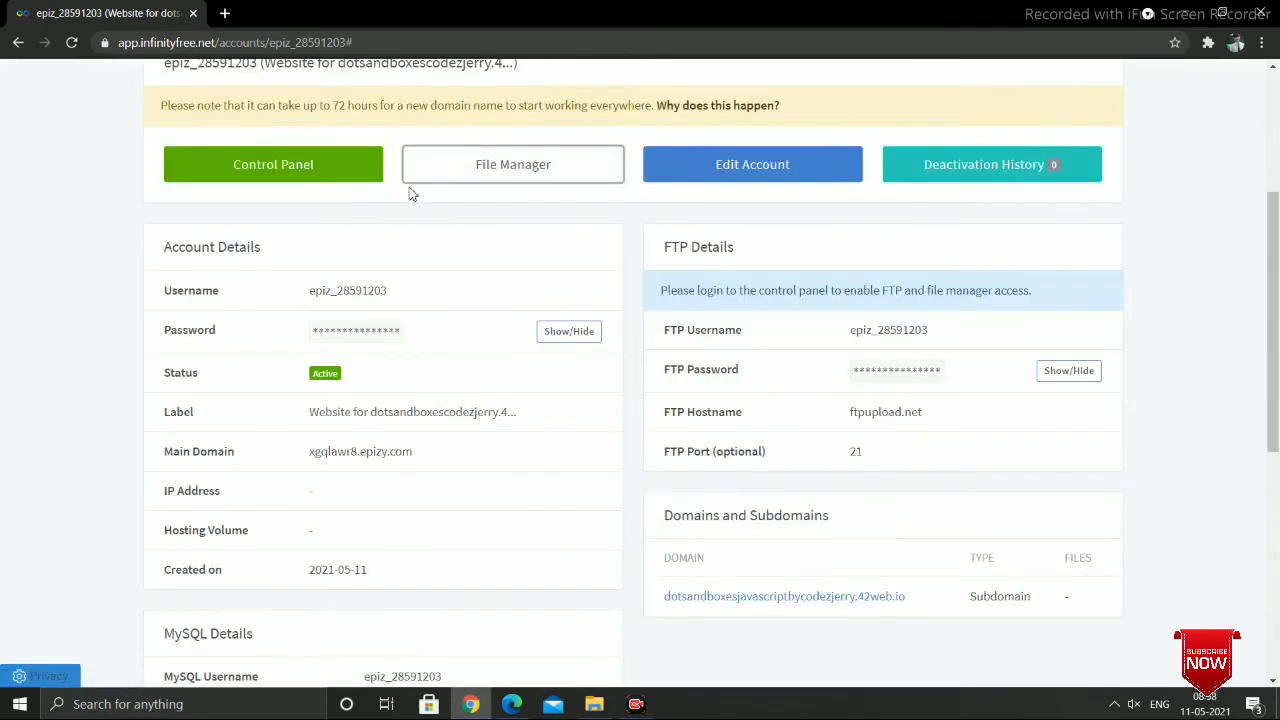
scroll(410, 194, up, 2)
scroll(410, 194, up, 1)
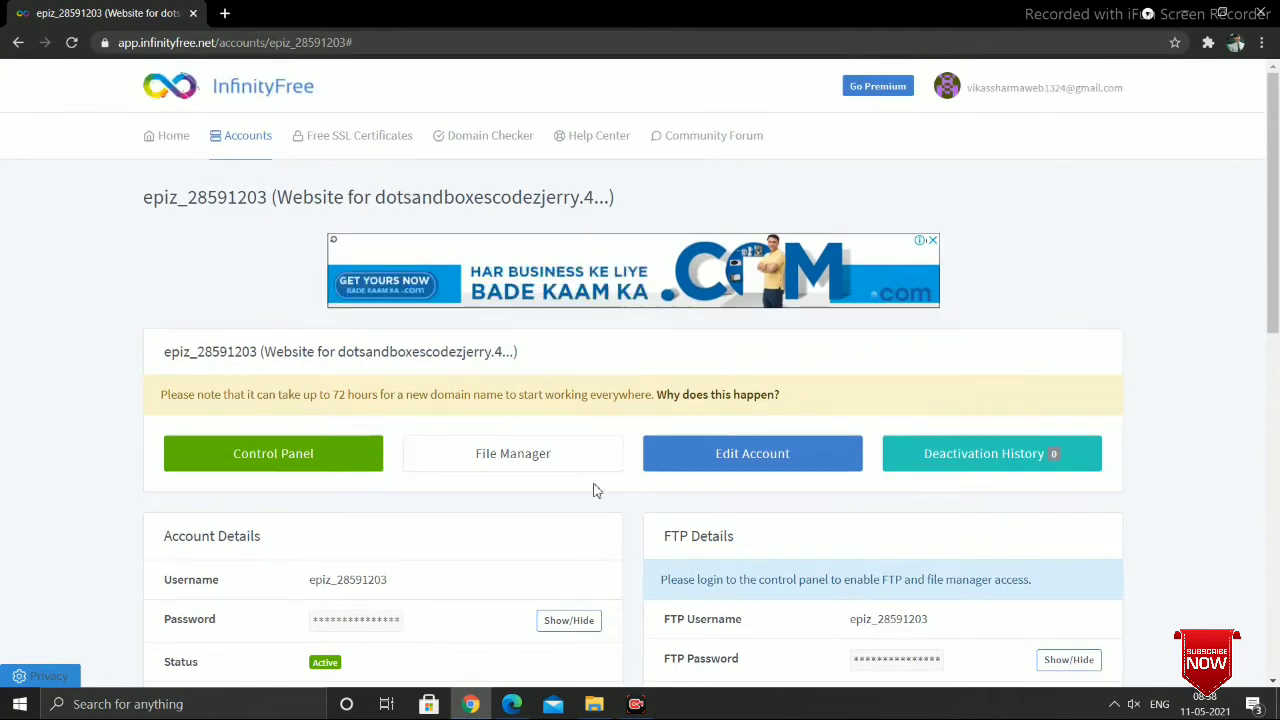
- Open the hosting account's control panel and approve receiving its service notification emails
click(312, 458)
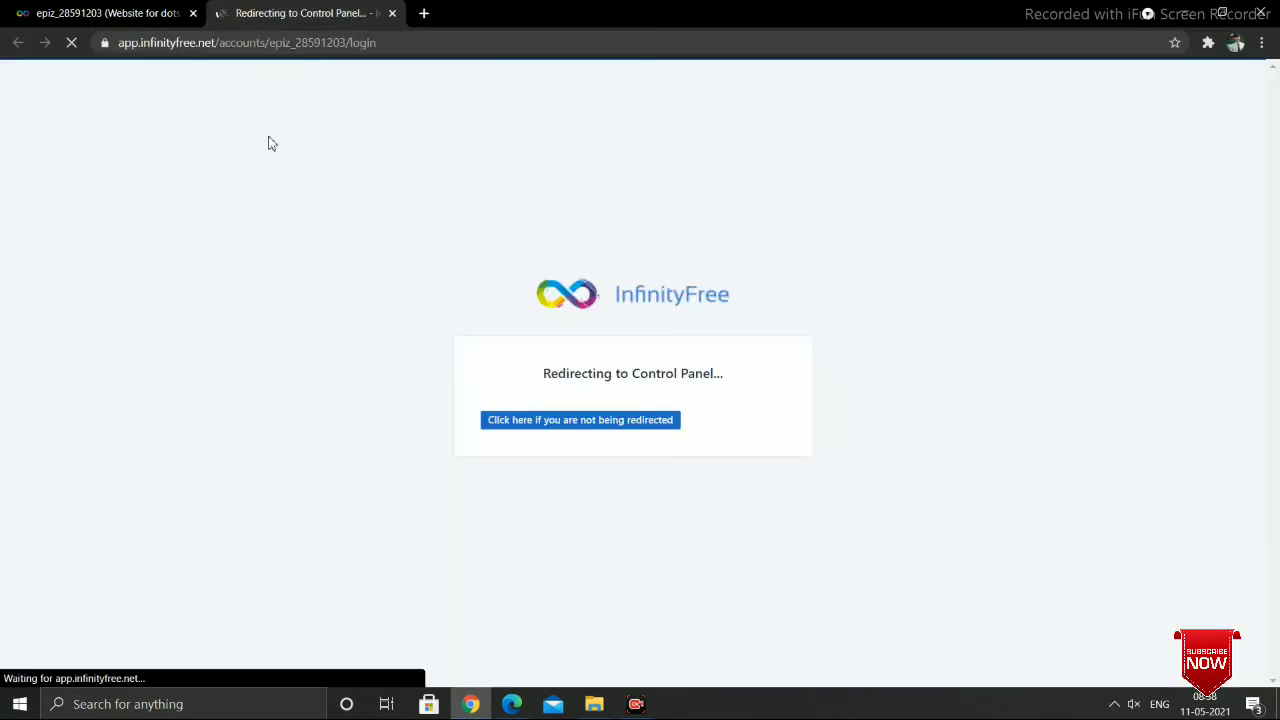
click(581, 421)
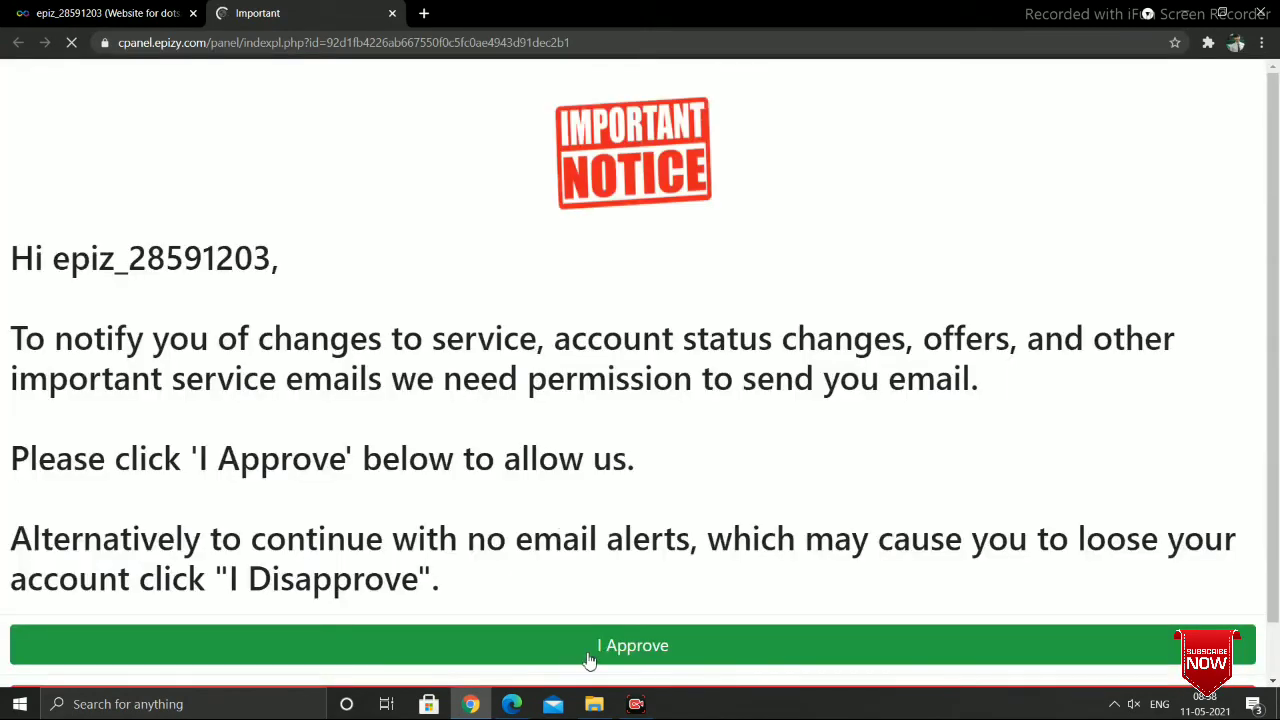
click(597, 657)
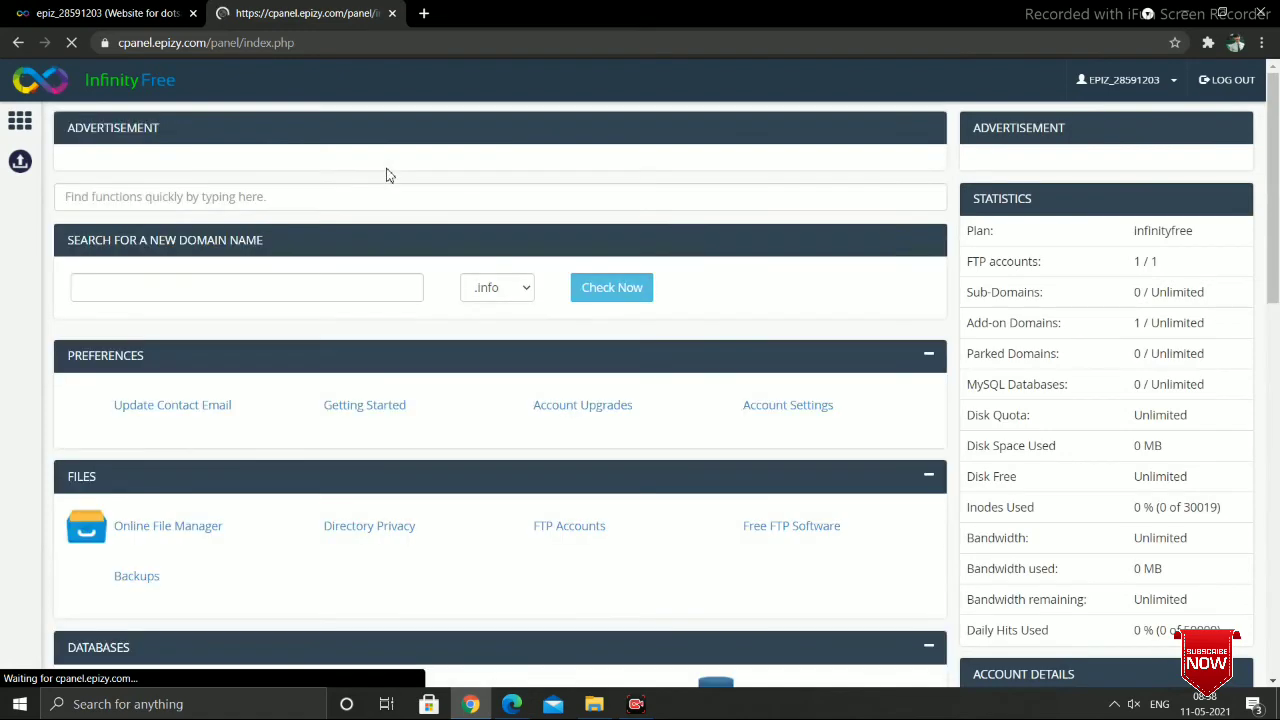
- Look through the control panel's sections, from preferences, files, databases and domains through to software, advanced and support tools
scroll(423, 233, down, 1)
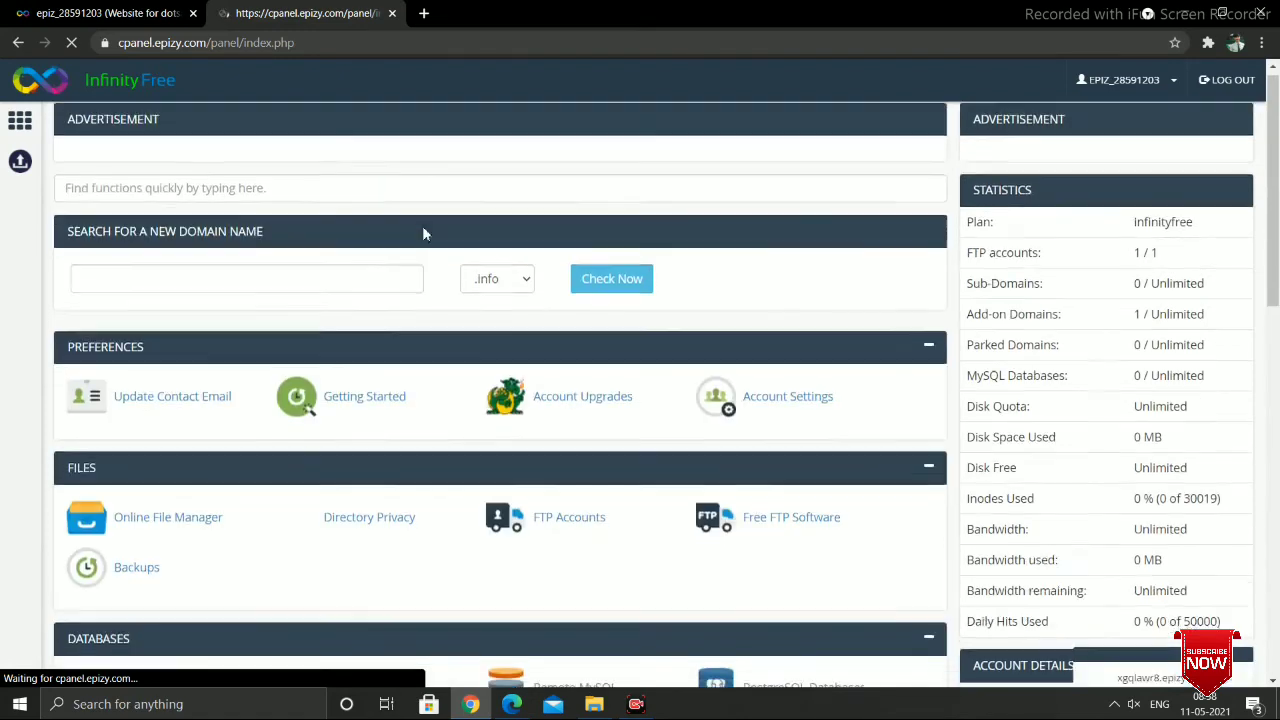
scroll(423, 233, down, 4)
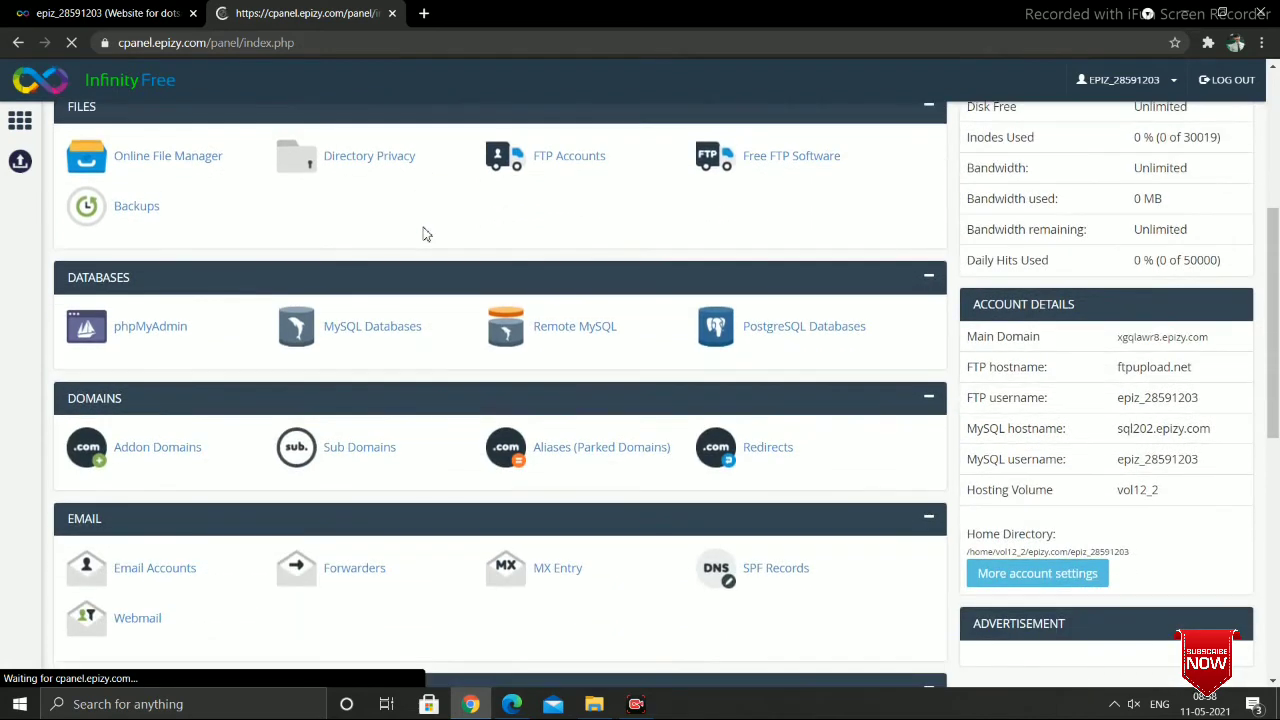
scroll(423, 233, down, 1)
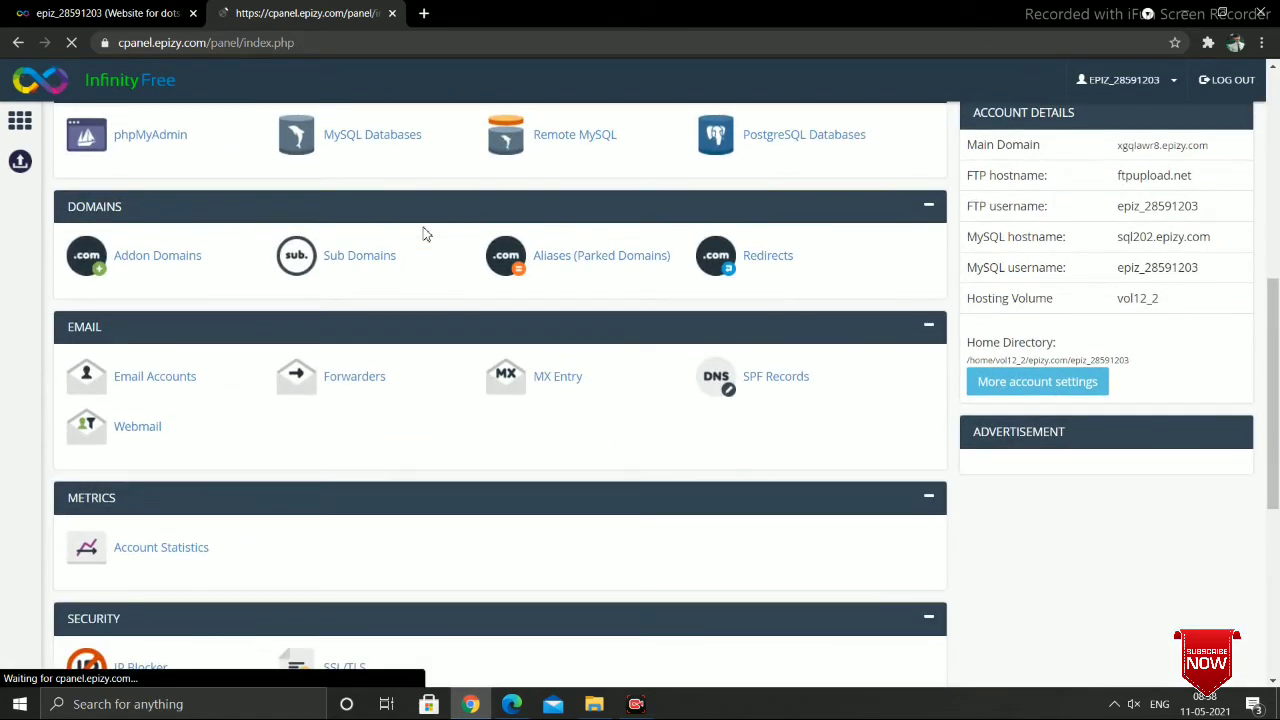
scroll(423, 233, down, 3)
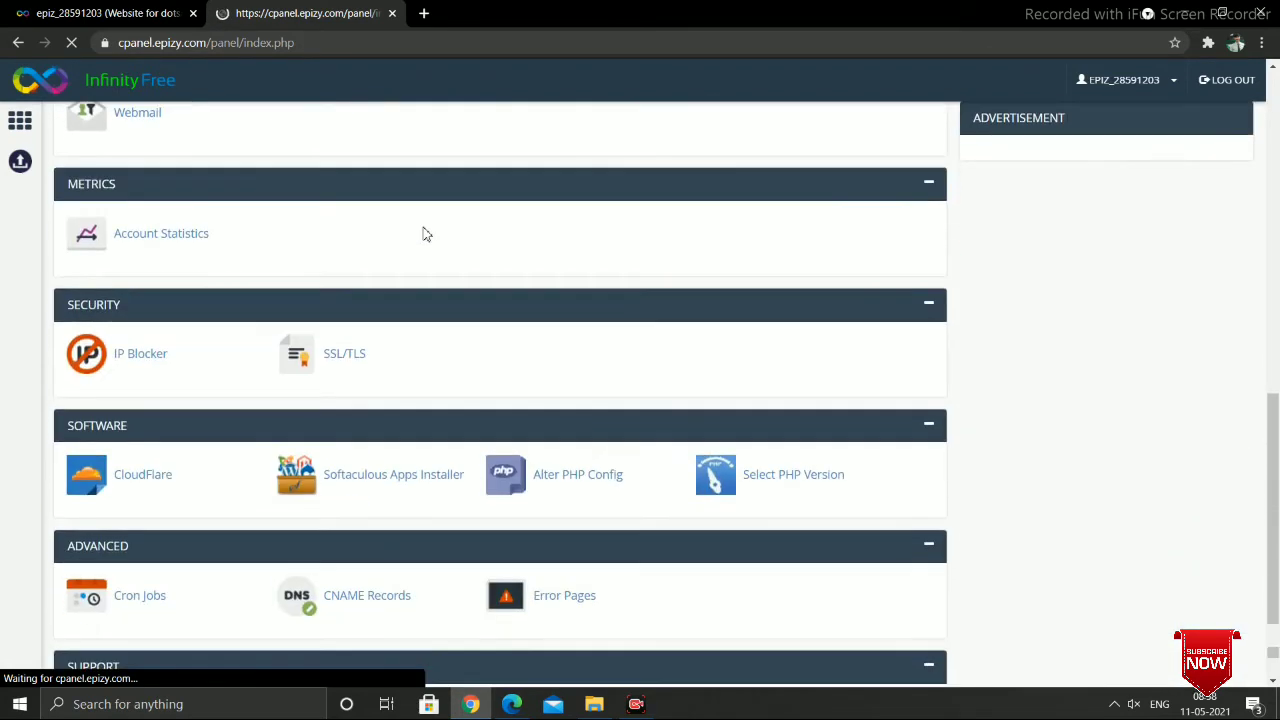
scroll(423, 233, down, 2)
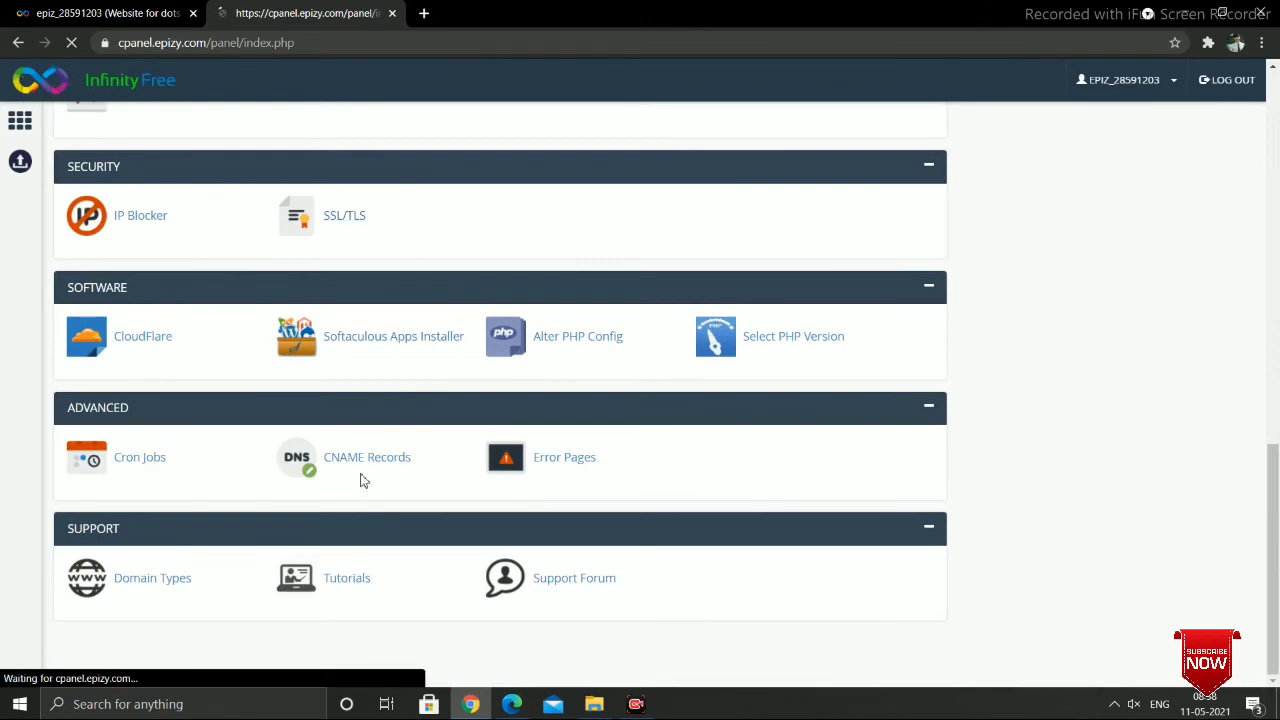
scroll(401, 352, up, 3)
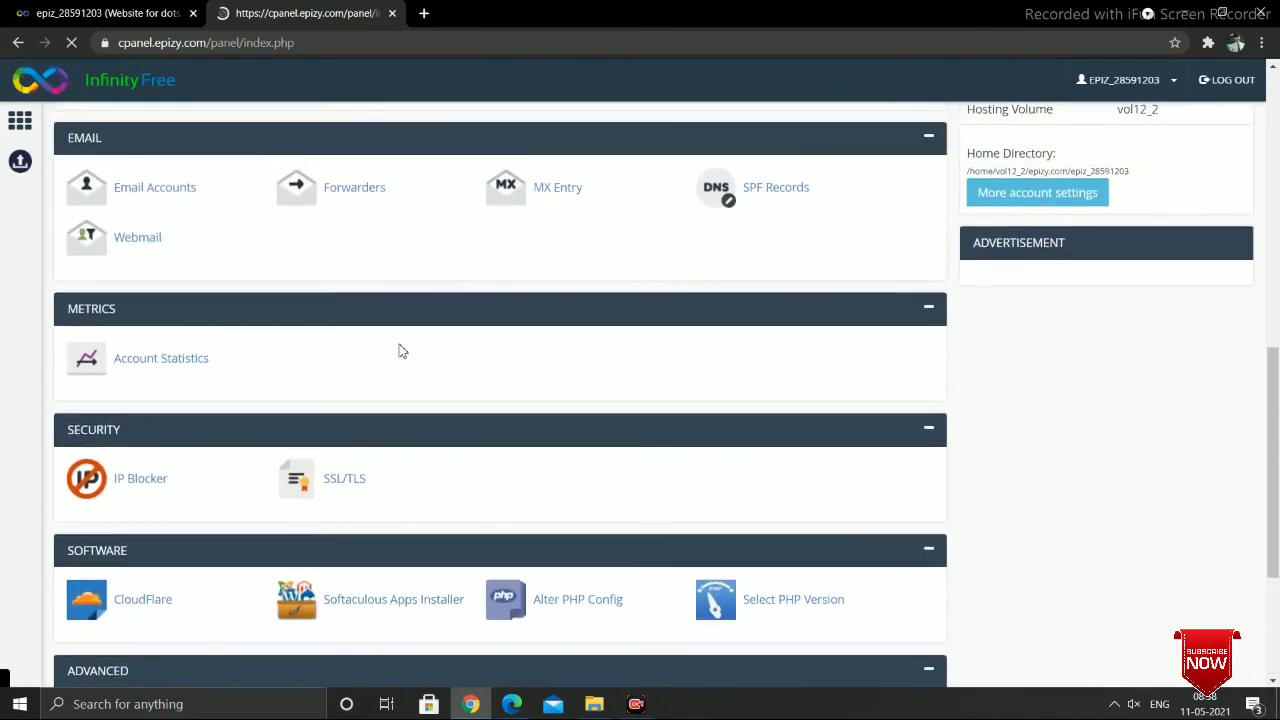
scroll(401, 351, up, 1)
scroll(401, 352, up, 5)
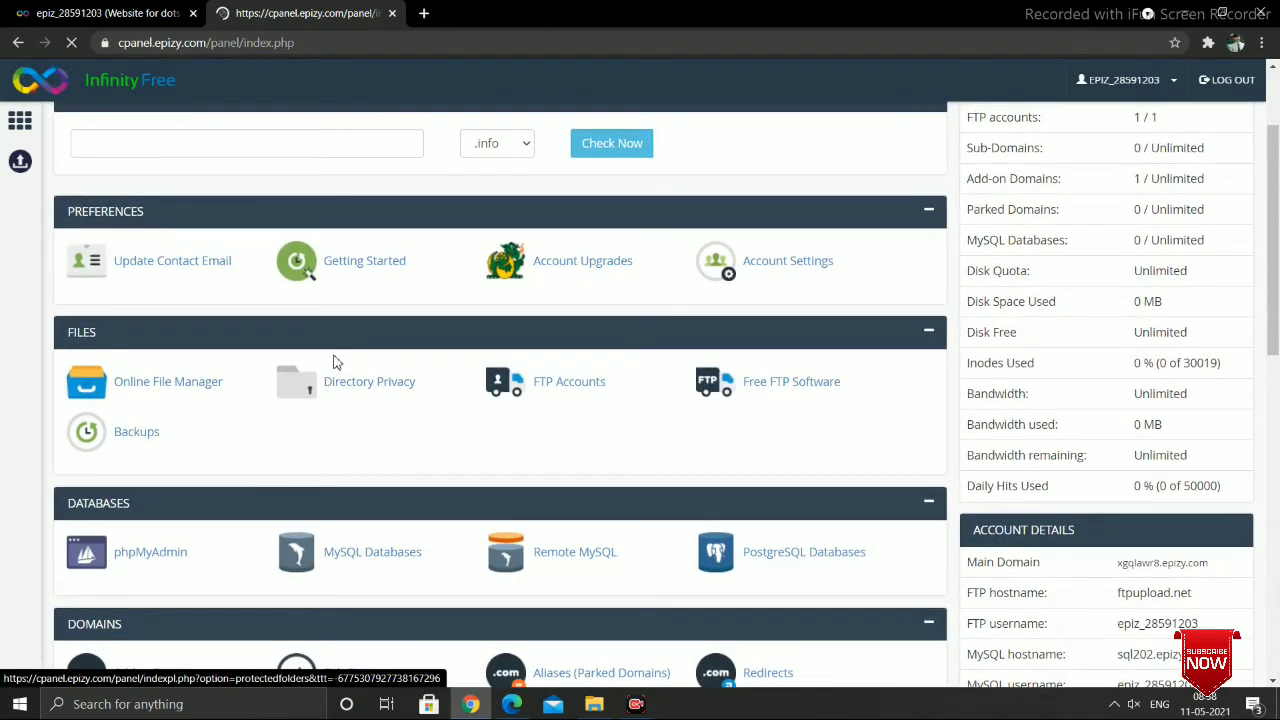
- Launch the Online File Manager from the control panel and open the htdocs folder
mouse_move(114, 337)
mouse_down()
mouse_move(73, 339)
mouse_move(100, 335)
mouse_up()
click(141, 390)
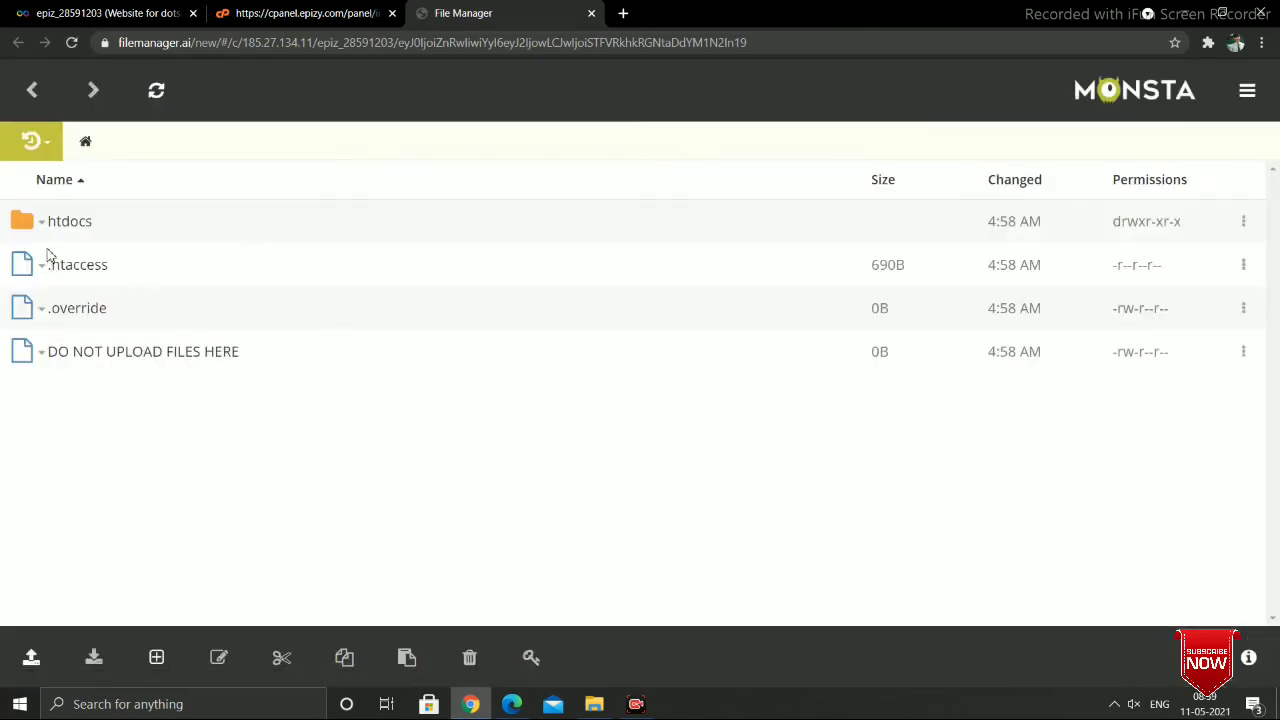
right_click(45, 224)
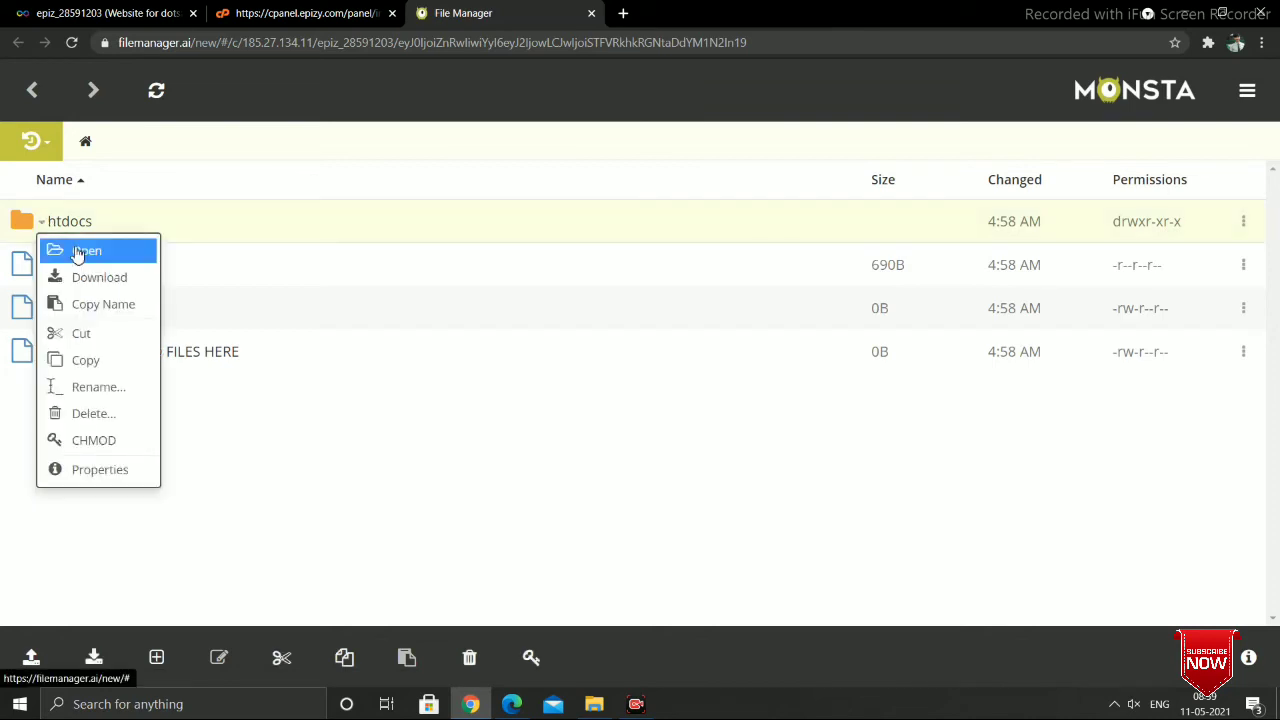
click(74, 250)
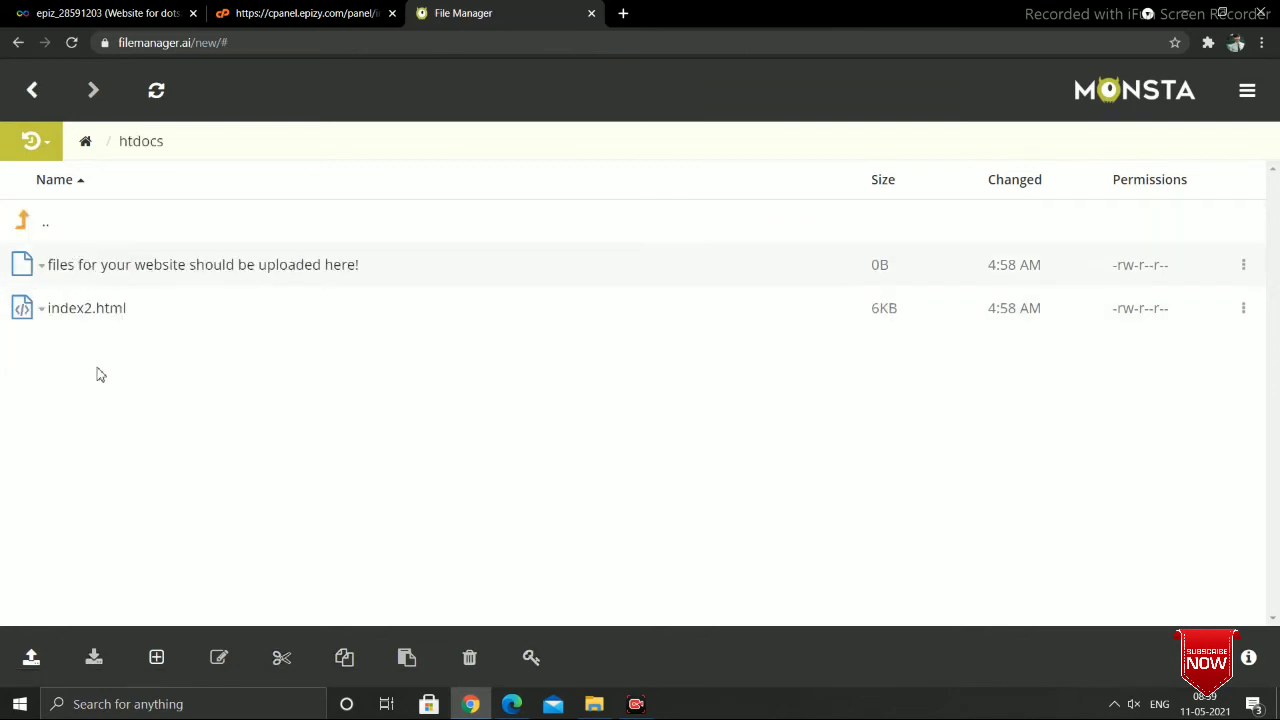
right_click(85, 361)
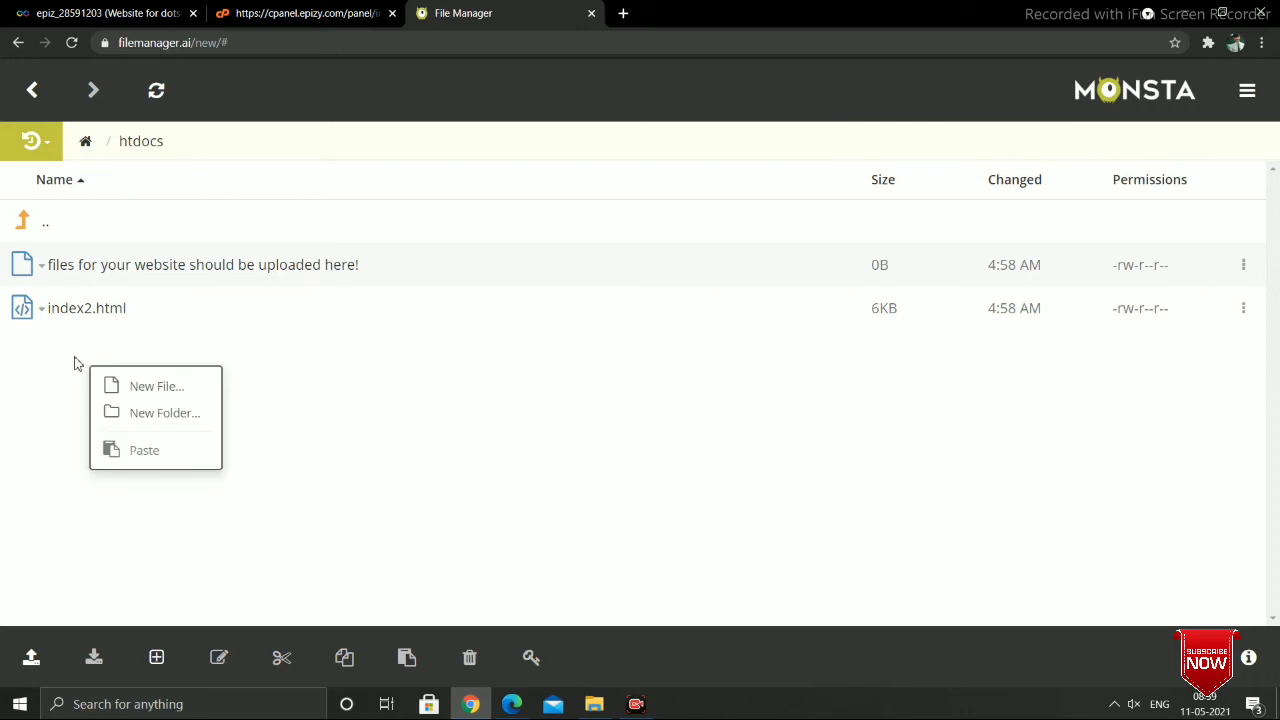
click(65, 369)
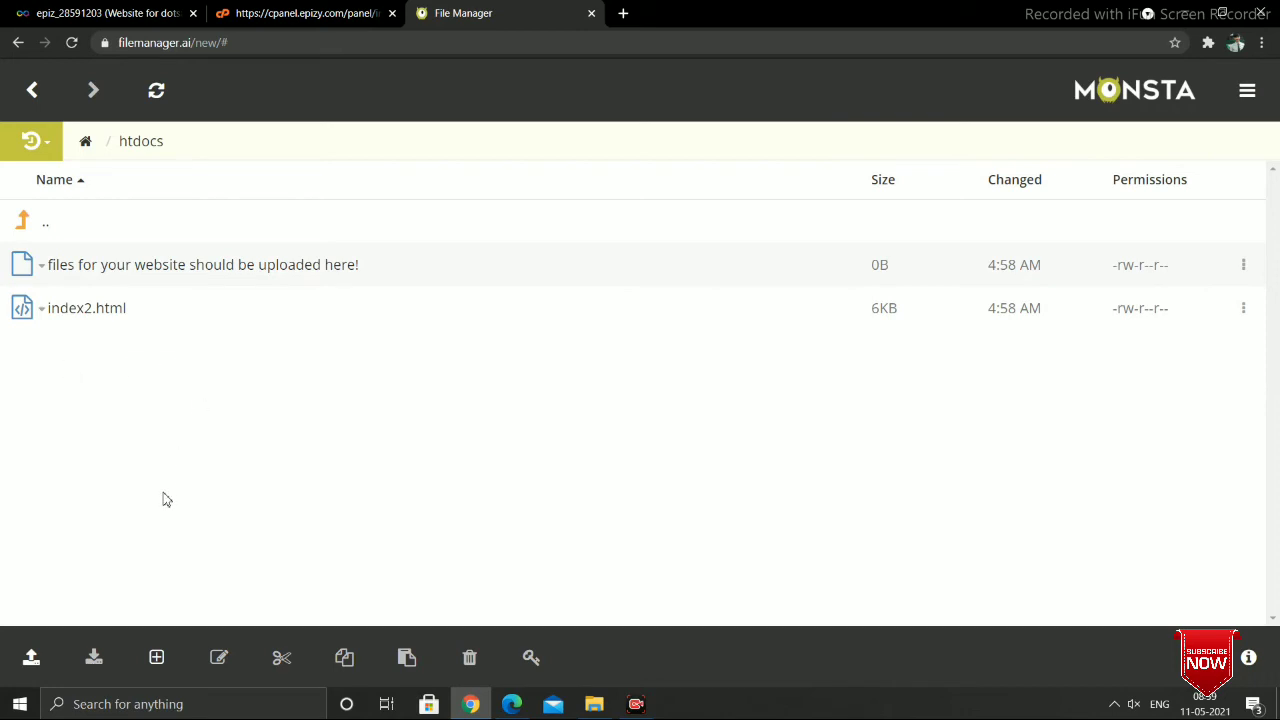
- Upload the index HTML file from the local "Dots & Boxes using JavaScript" project folder into htdocs
click(31, 657)
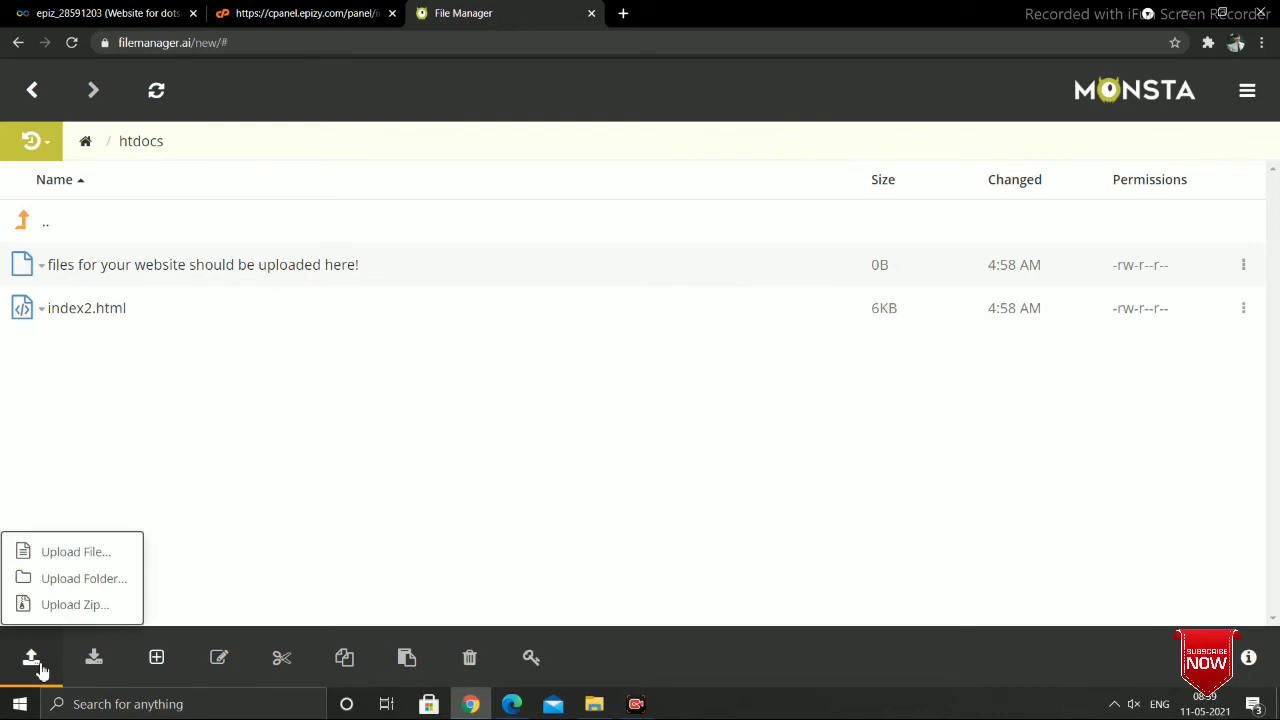
click(68, 556)
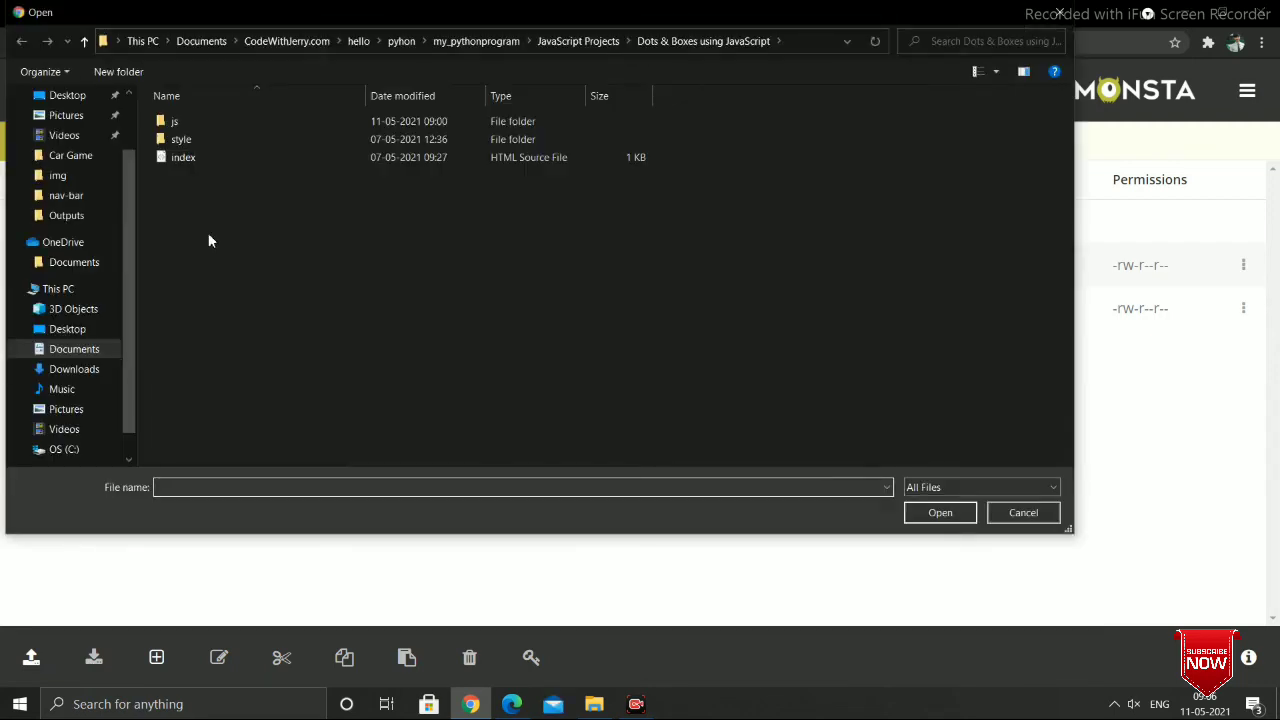
drag(185, 121, 186, 122)
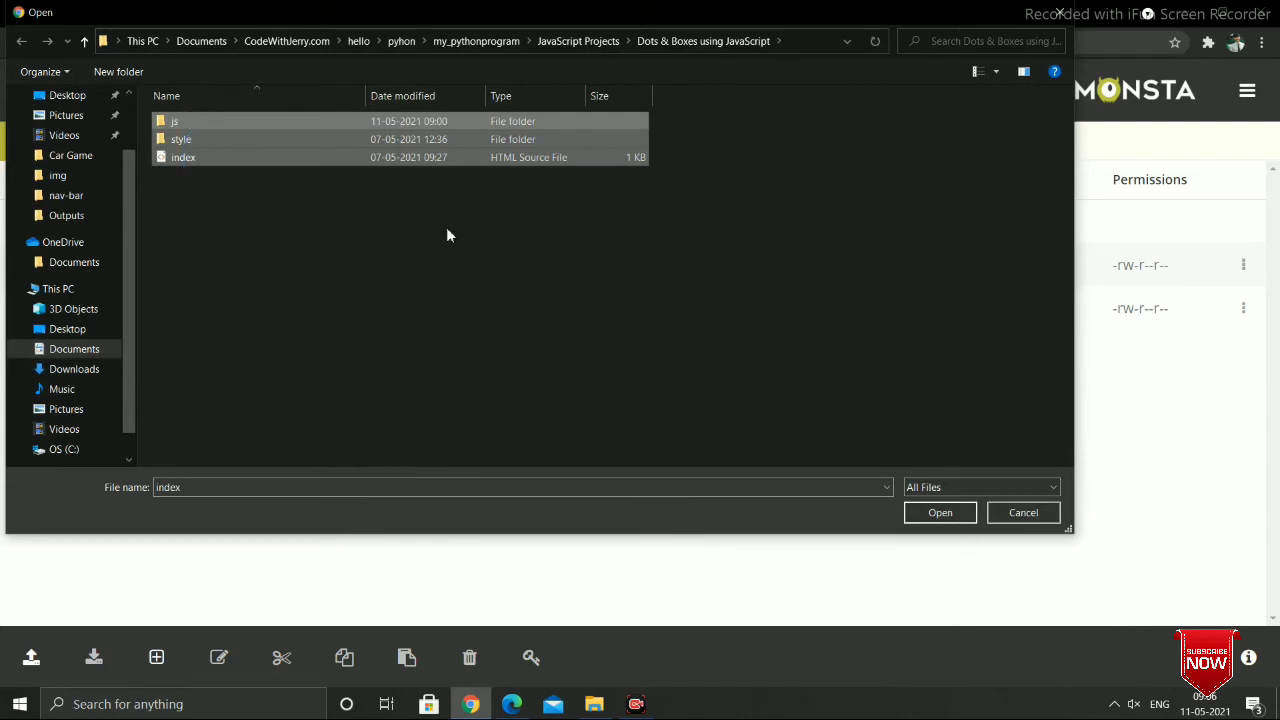
click(941, 513)
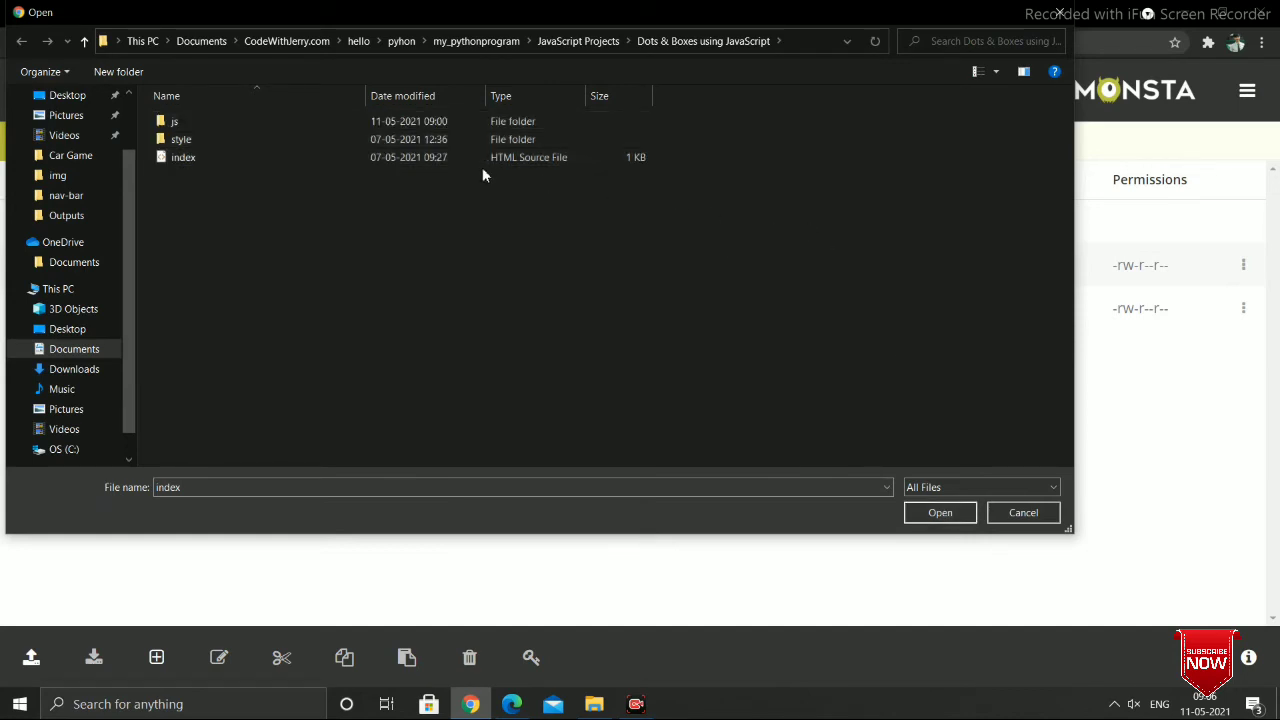
drag(462, 174, 396, 121)
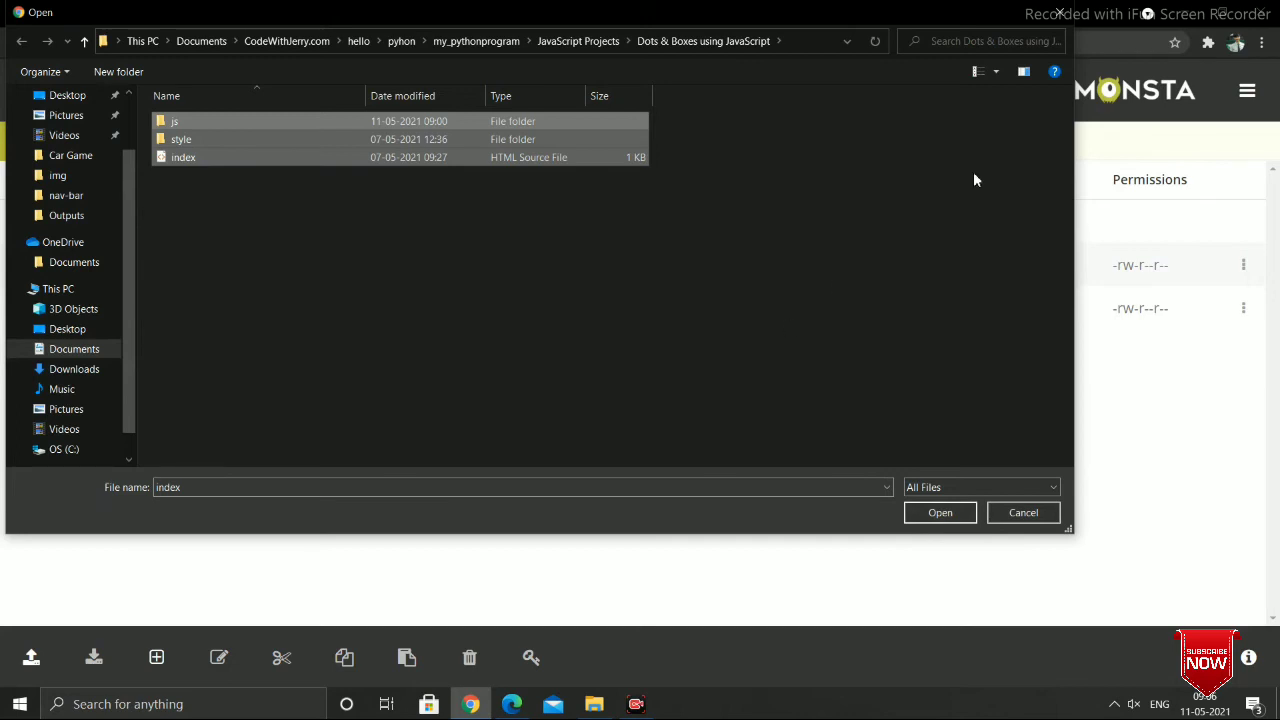
click(779, 197)
click(566, 155)
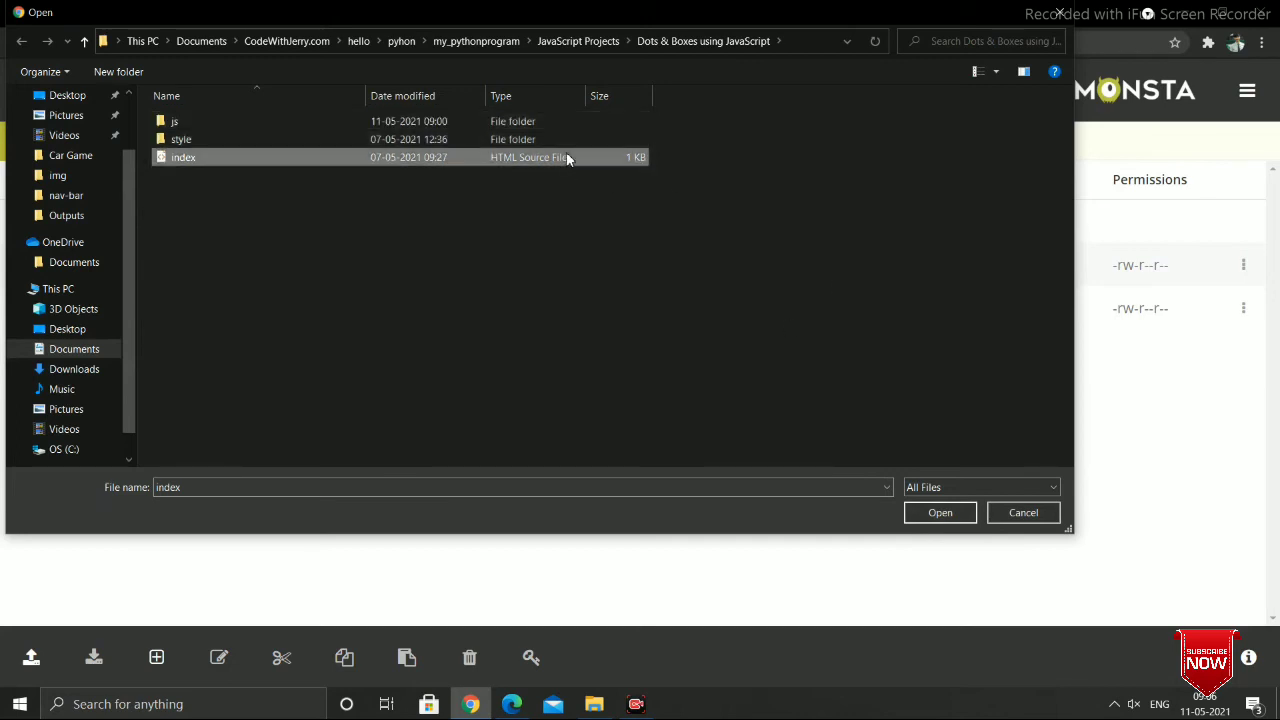
click(952, 512)
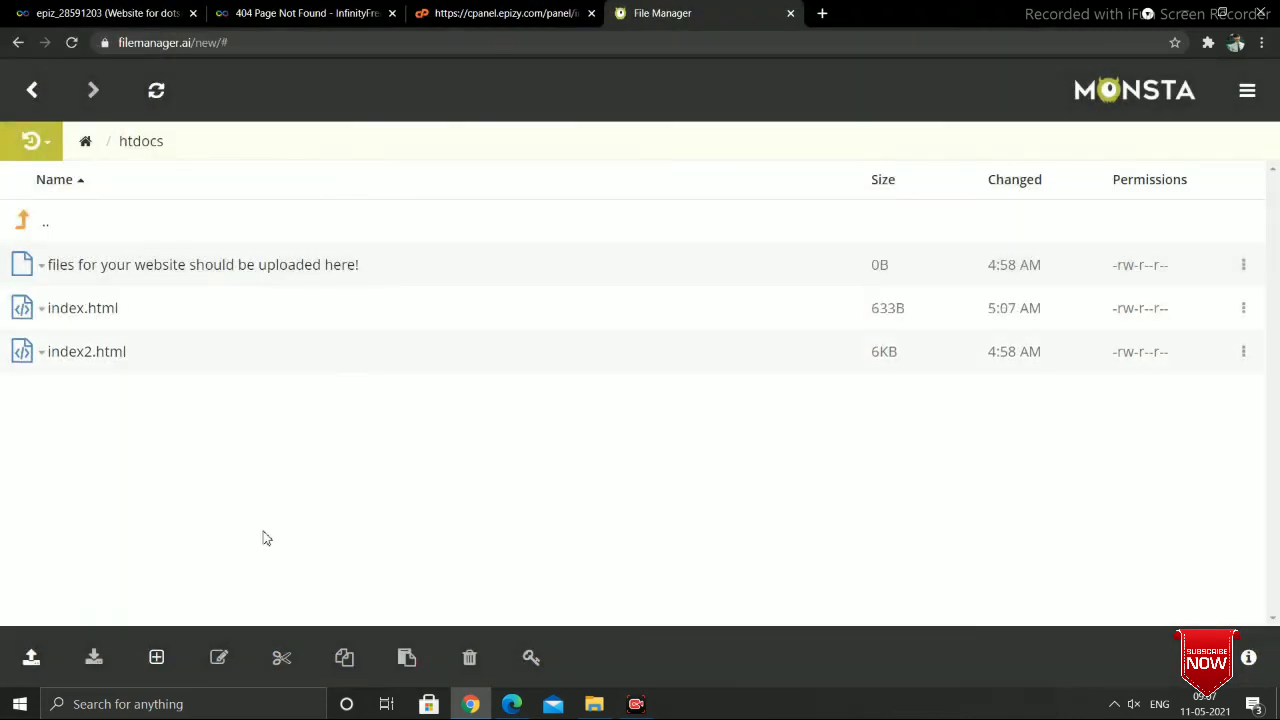
- Create a new folder named js inside htdocs
click(28, 657)
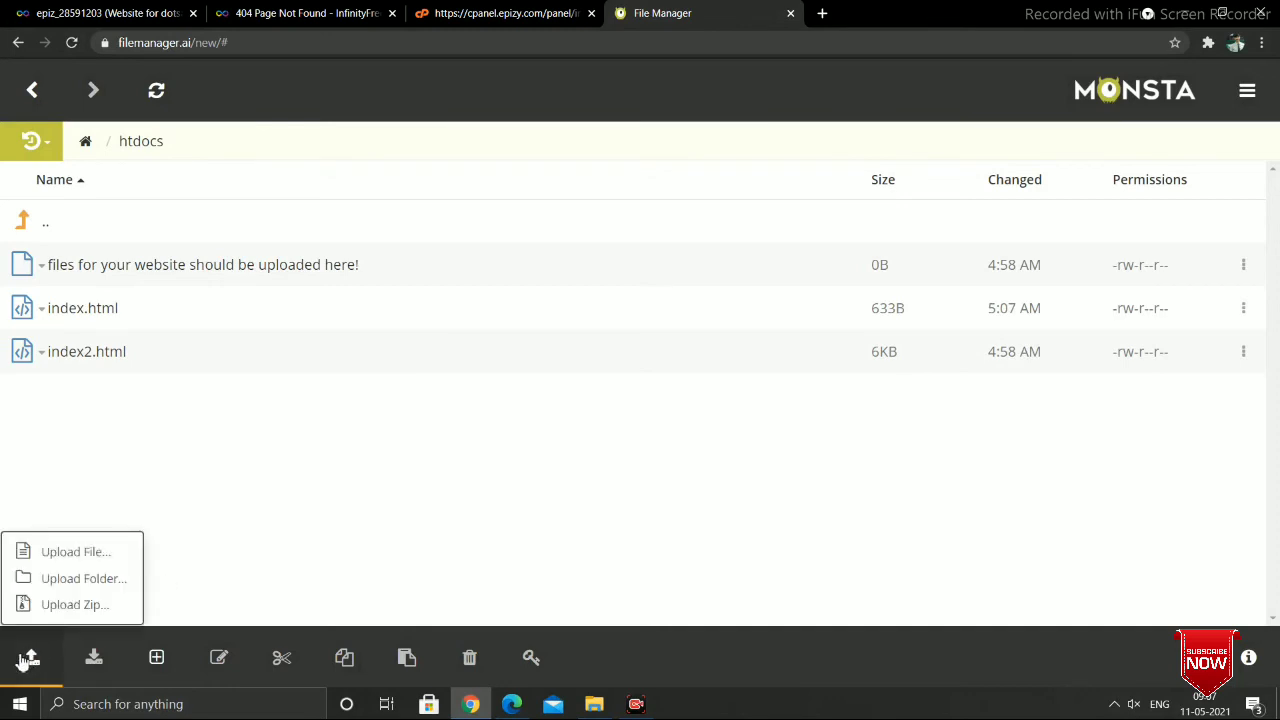
click(94, 665)
click(156, 657)
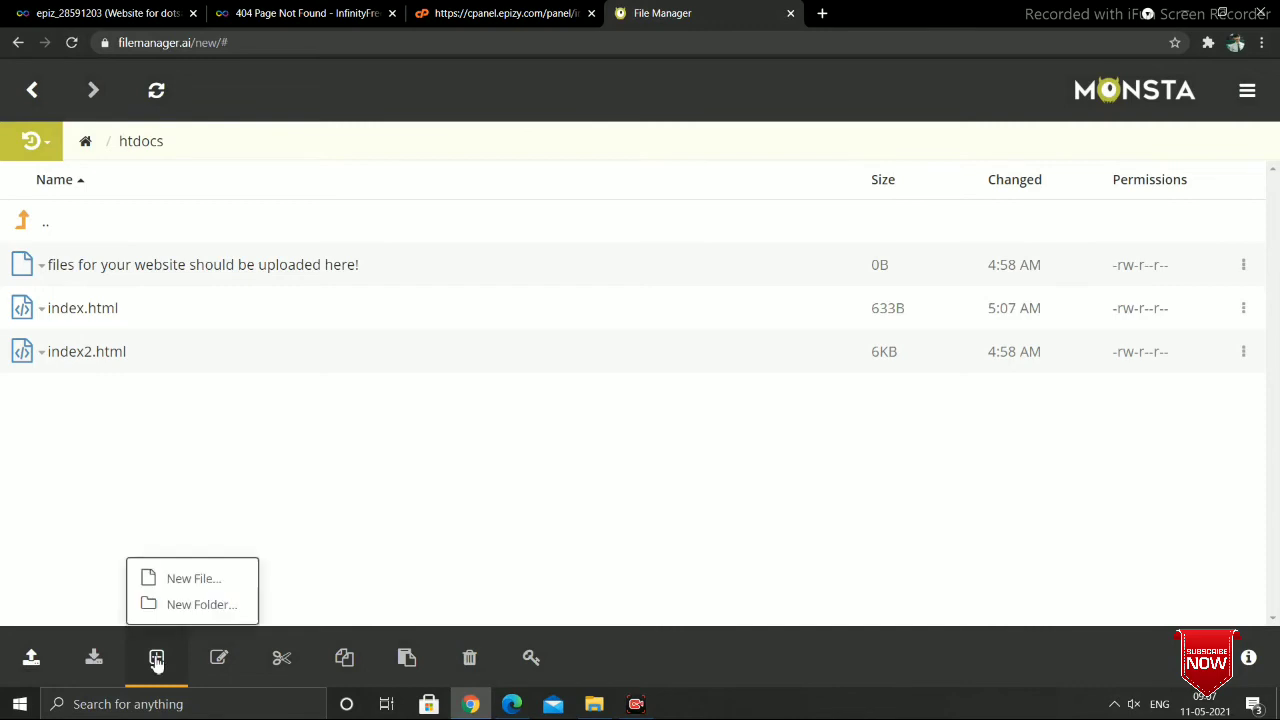
click(165, 600)
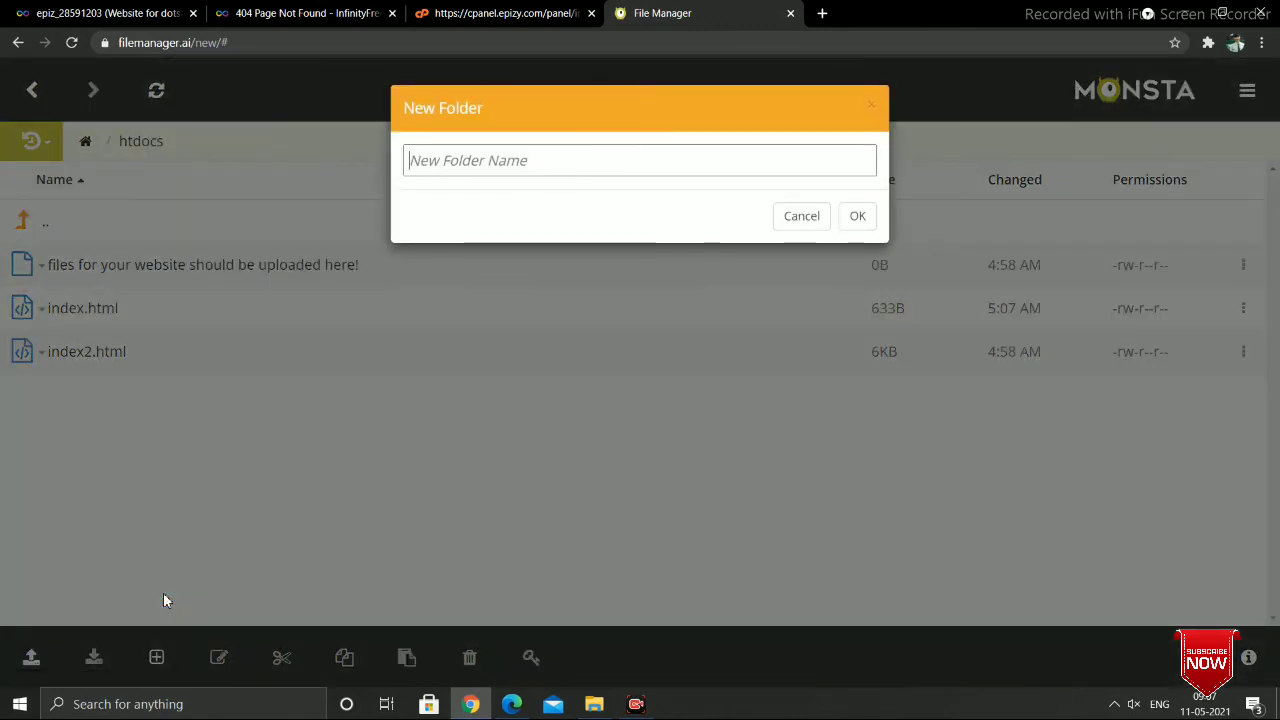
text(js)
key(Return)
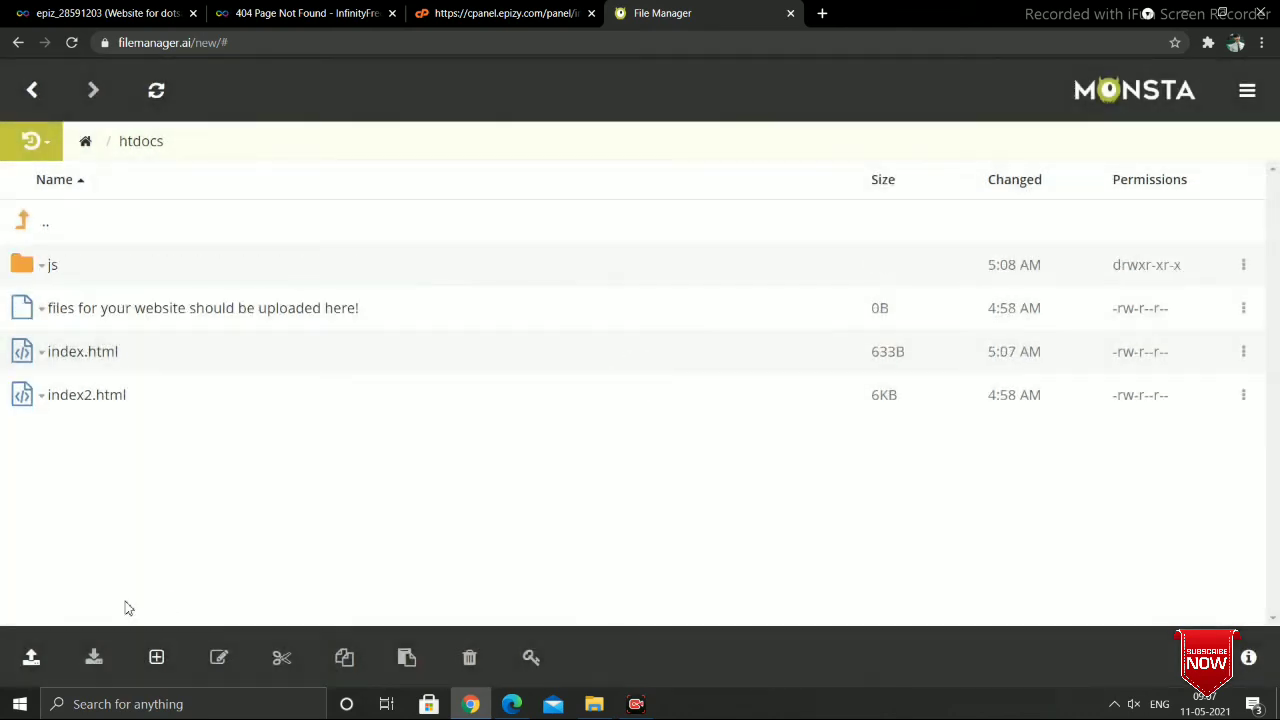
- Create another new folder named style inside htdocs
click(31, 657)
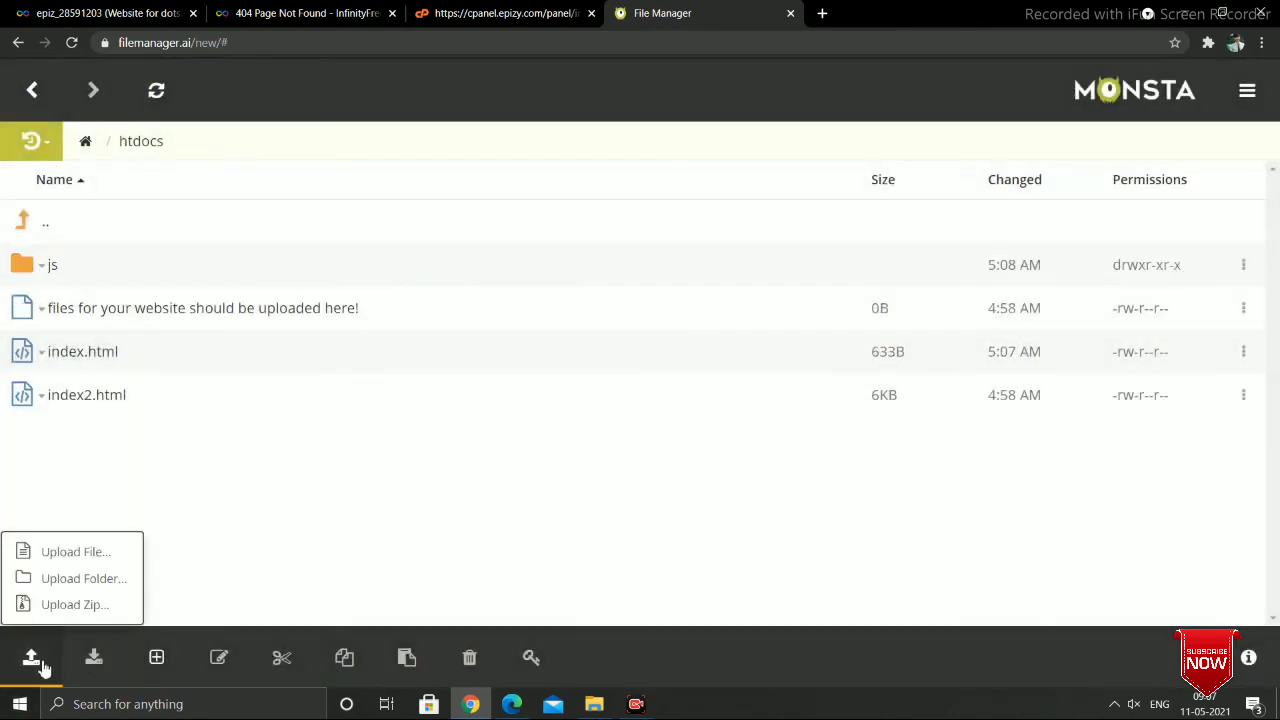
click(158, 658)
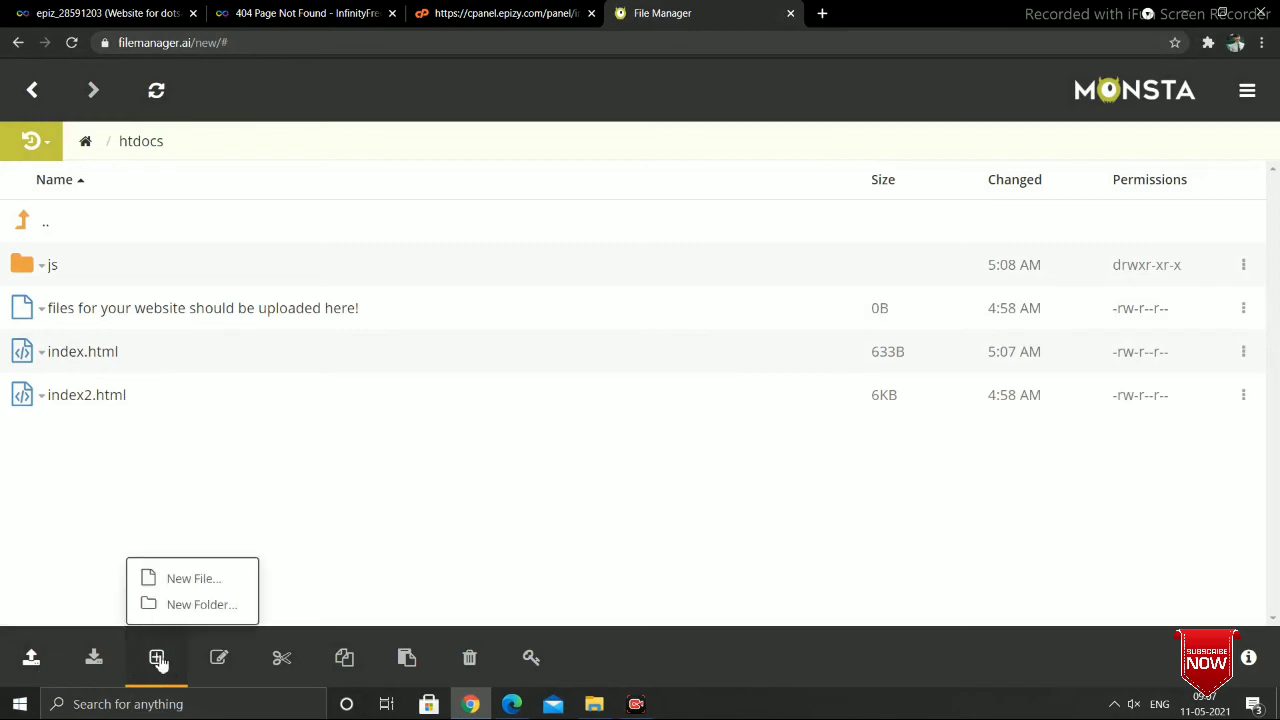
click(184, 605)
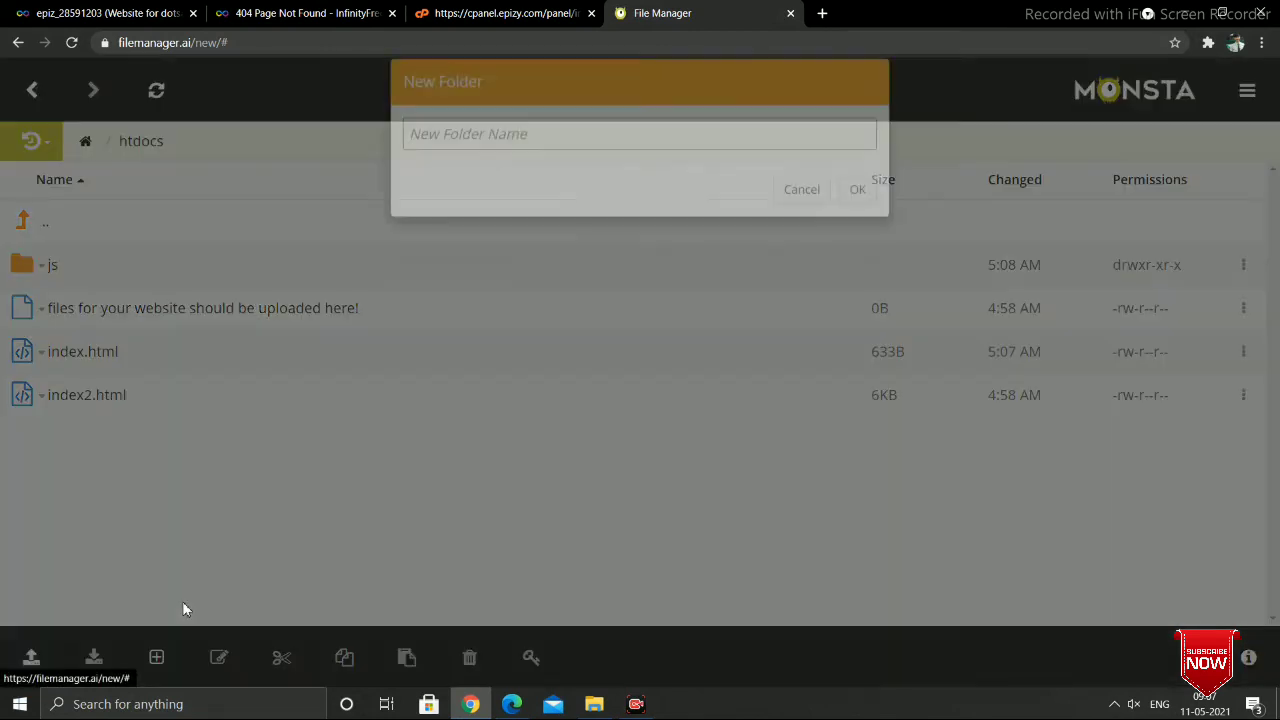
text(style)
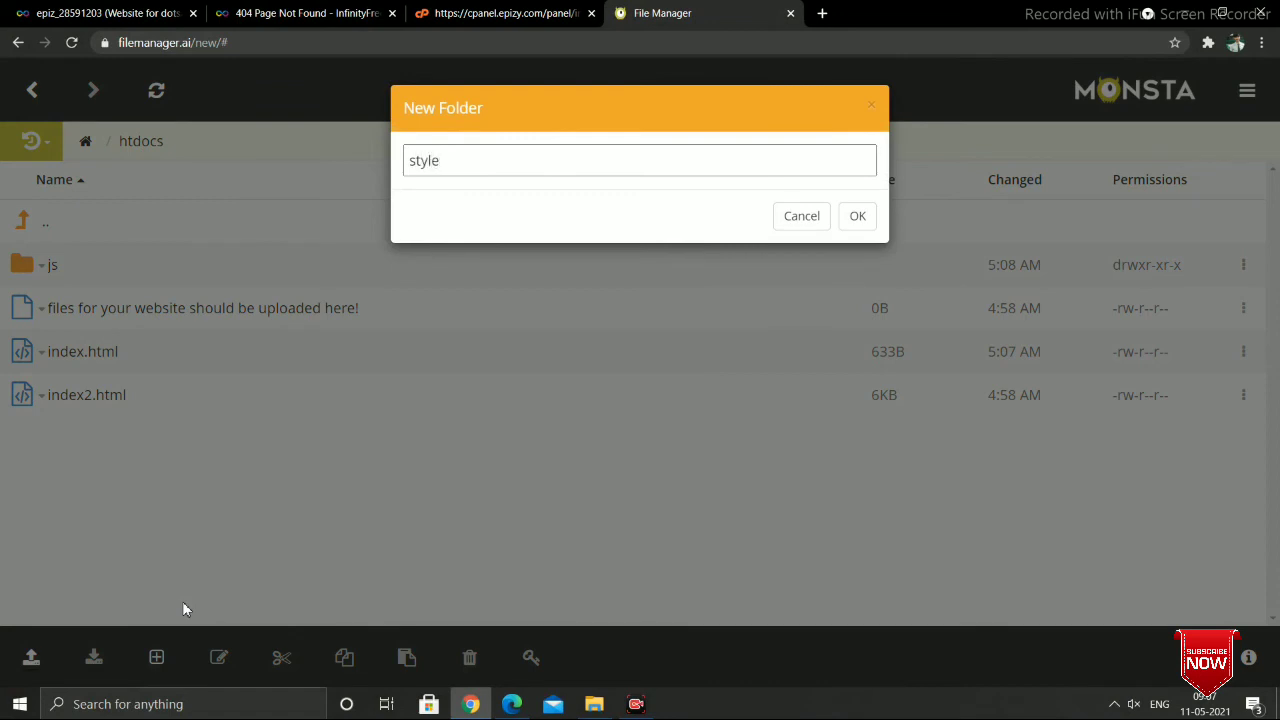
key(Return)
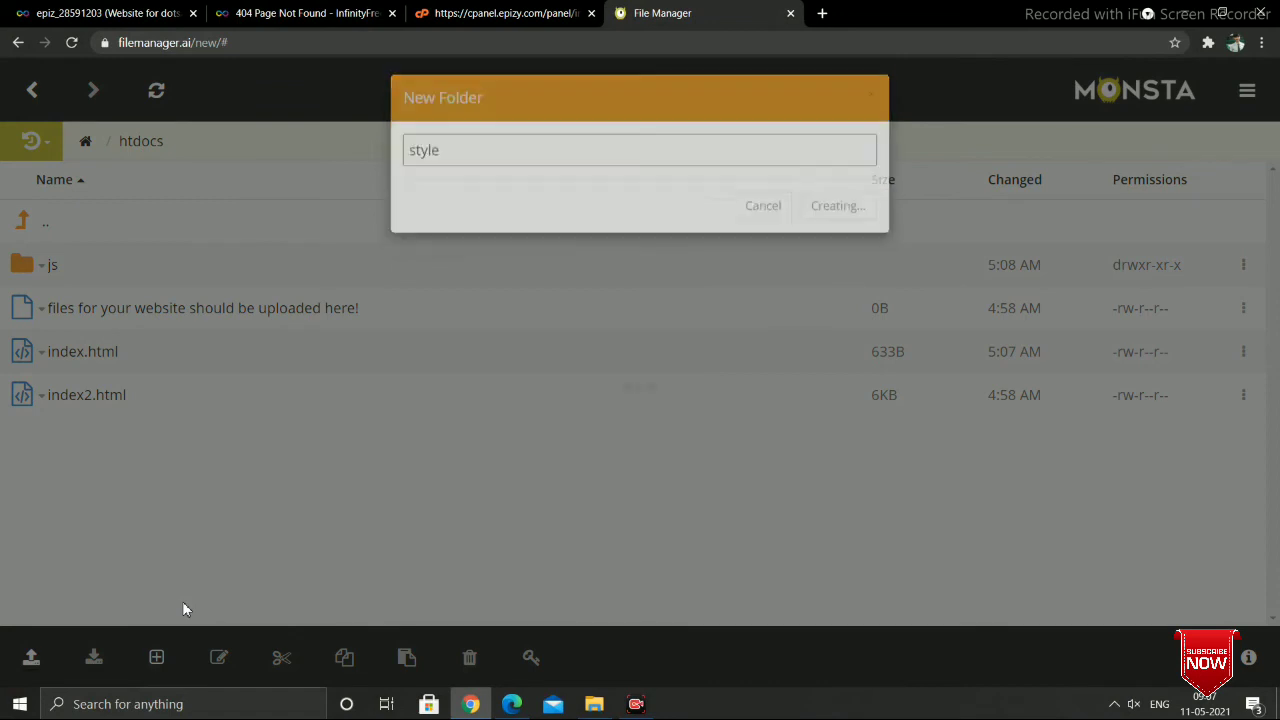